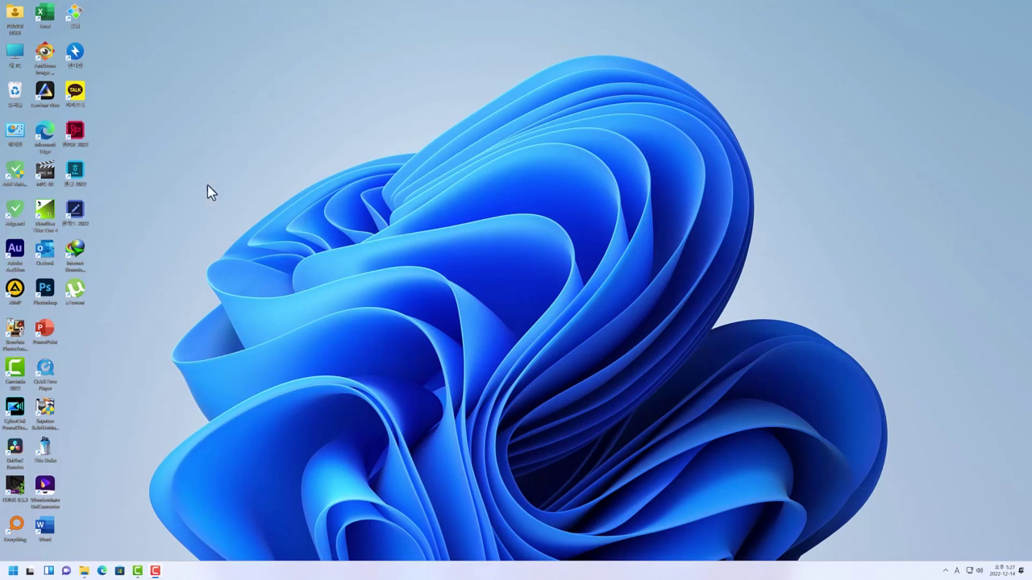
Step: Create a folder named 노래방 on the desktop and place it in the empty area beside the shortcut icons
right_click(103, 230)
mouse_move(164, 302)
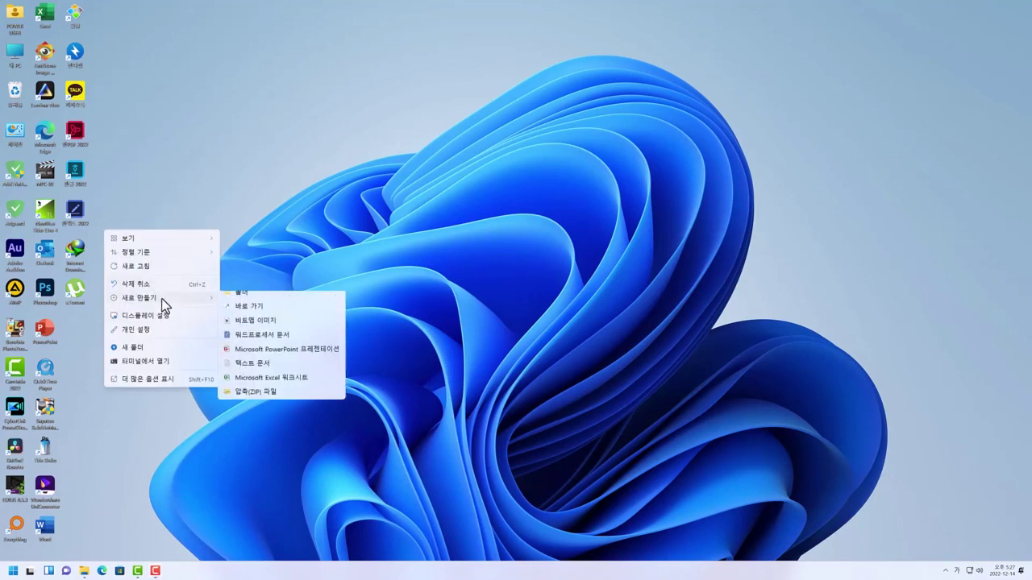
left_click(257, 300)
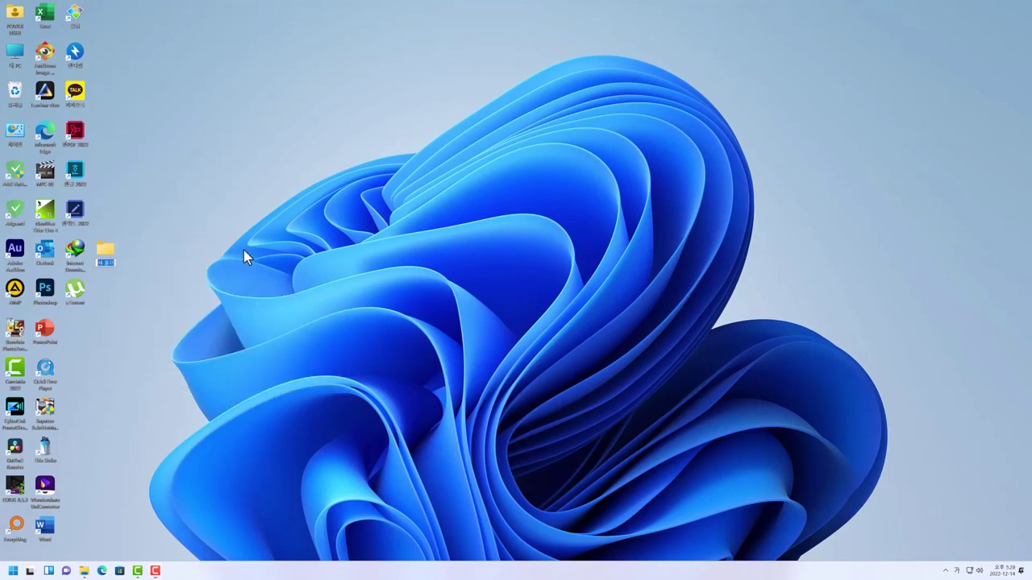
type("노트북")
key("Return")
left_click_drag(109, 249, 159, 341)
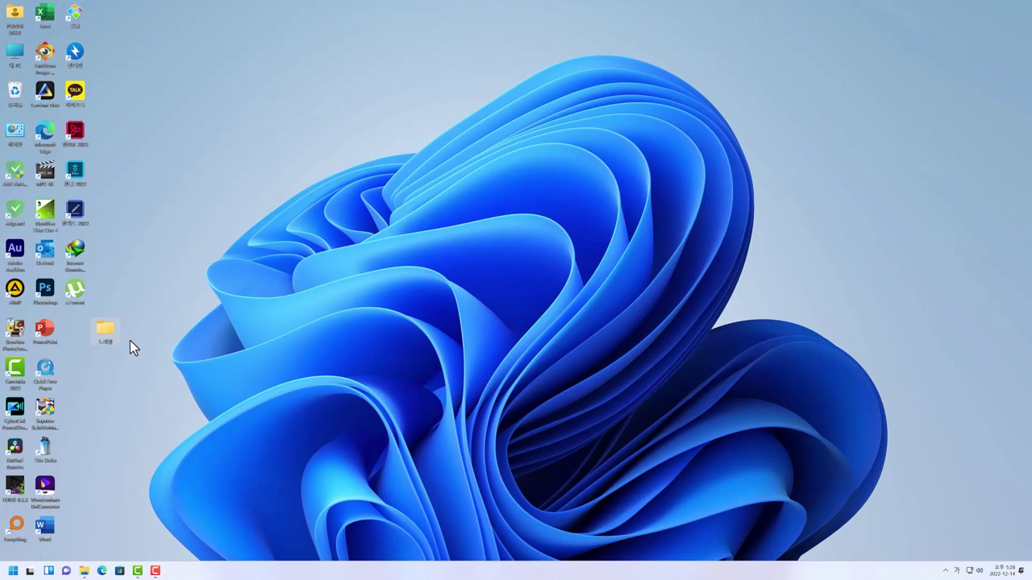
Step: Switch to Microsoft Edge, open YouTube and search for "진성 동전인생"
left_click(101, 571)
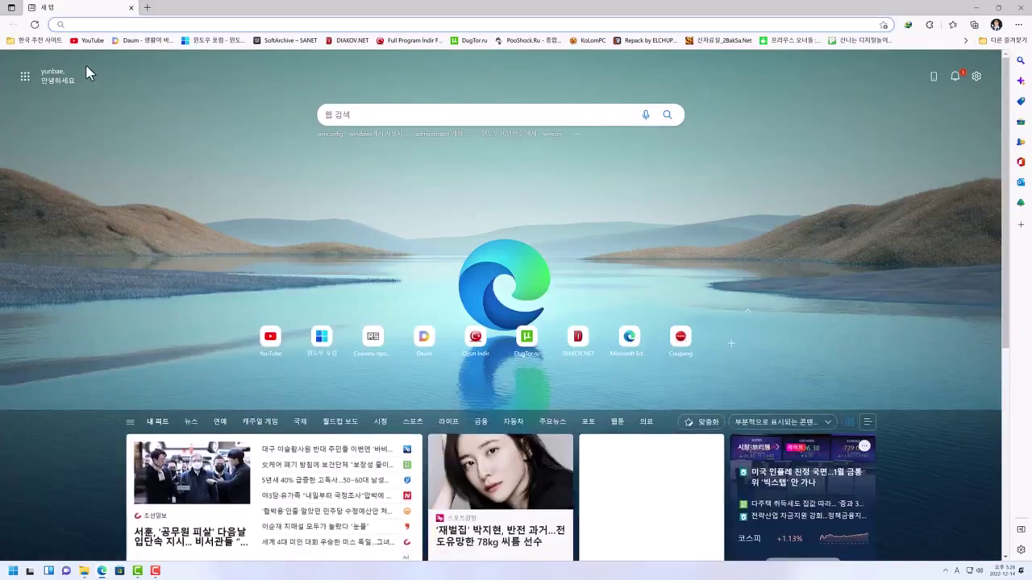
left_click(89, 42)
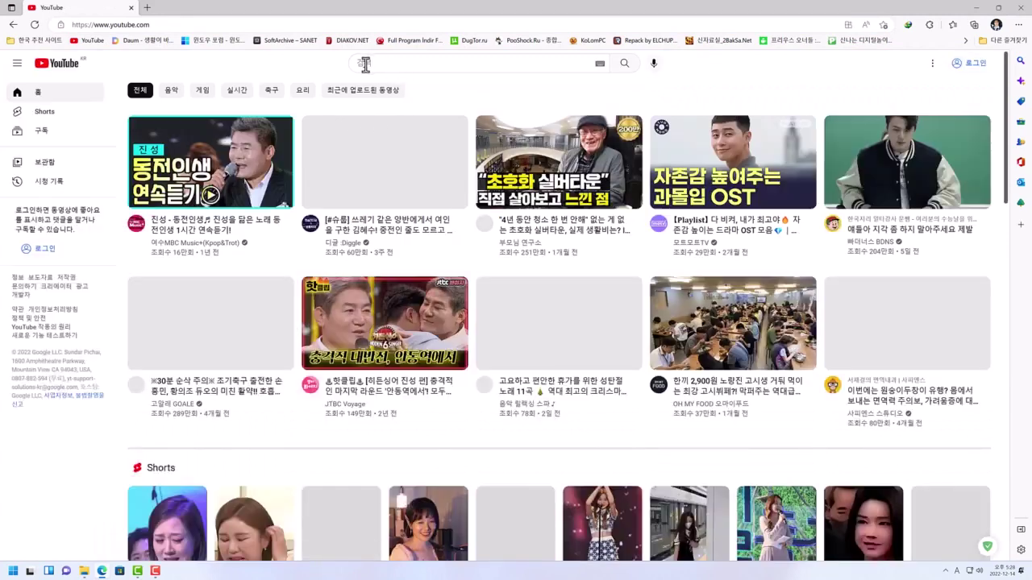
left_click(367, 63)
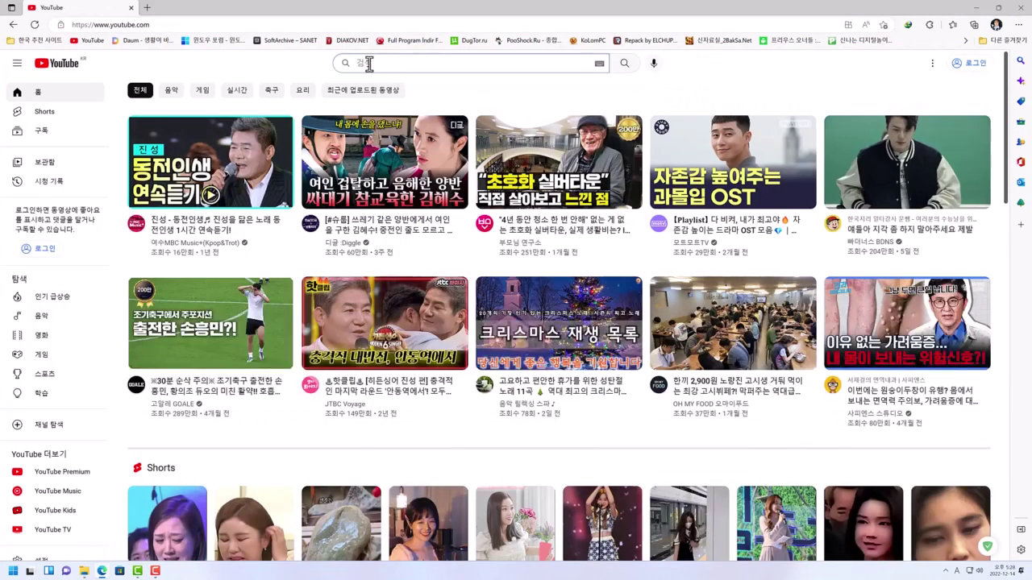
type("wlstjd xo")
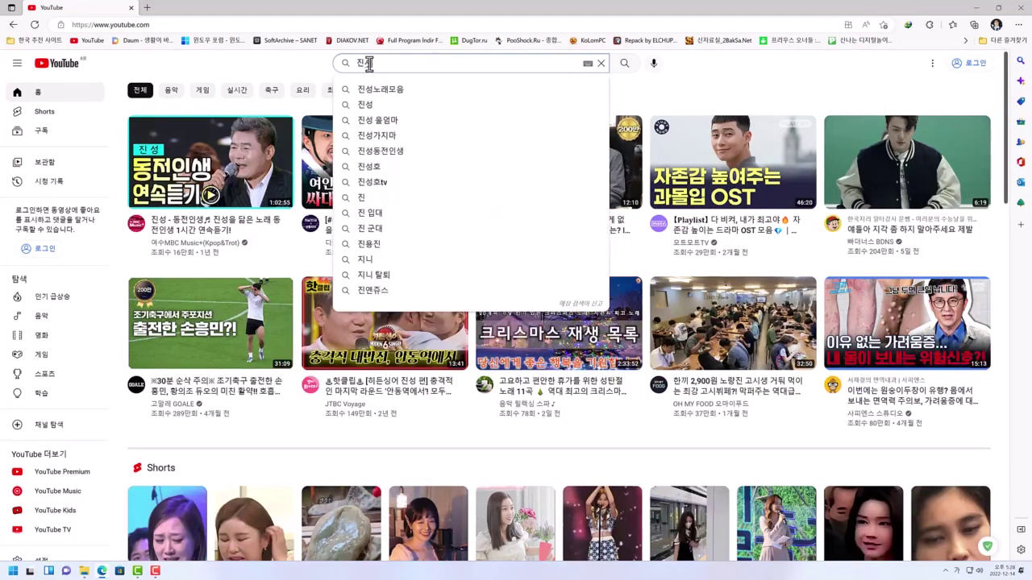
type("wjs")
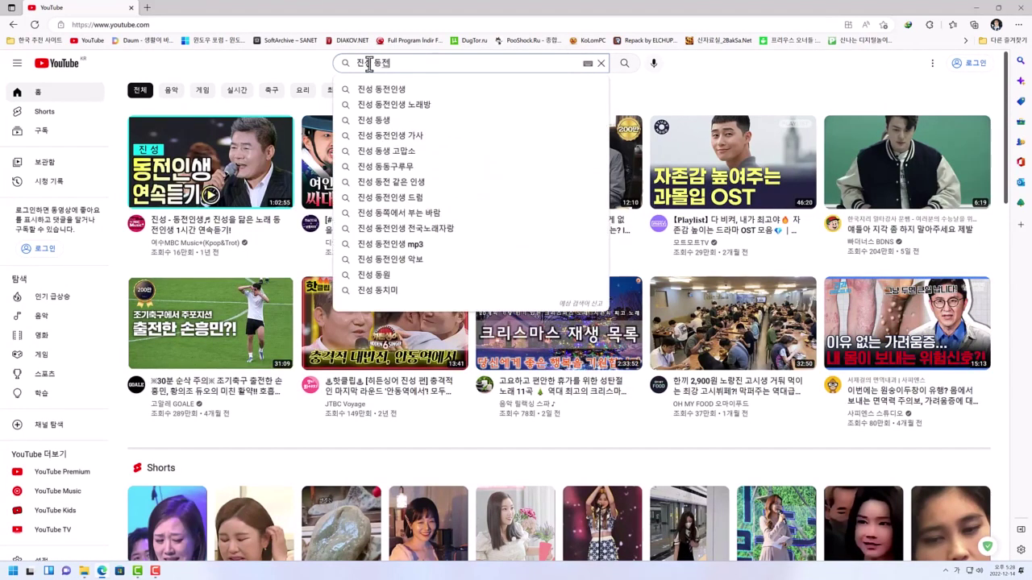
type("dlstod")
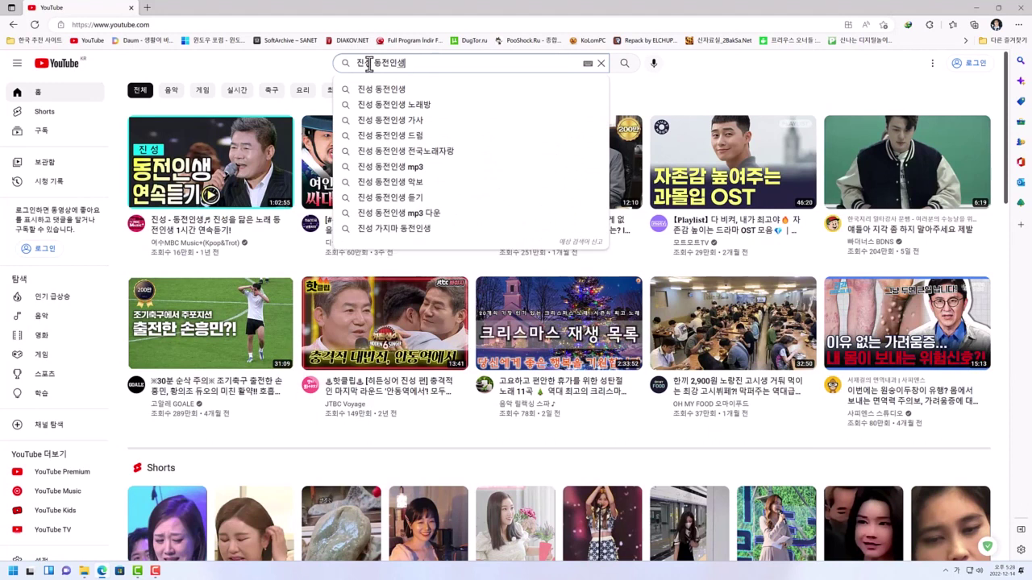
key("Return")
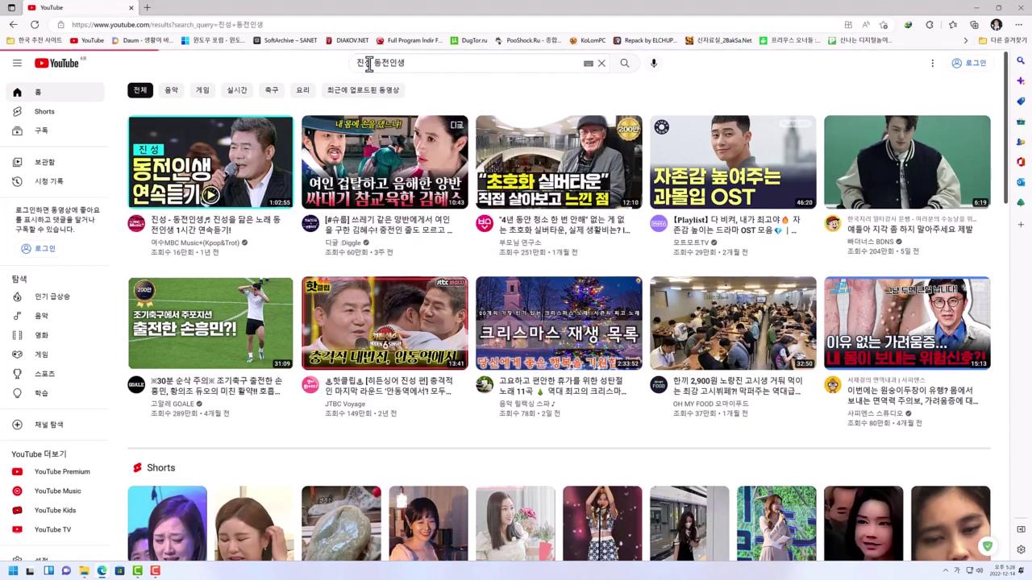
Step: Open the video "진성 - 동전인생 Jin Sung (가요베스트 656회 평창)" from the search results and pause its playback
scroll(400, 216, "down", 10)
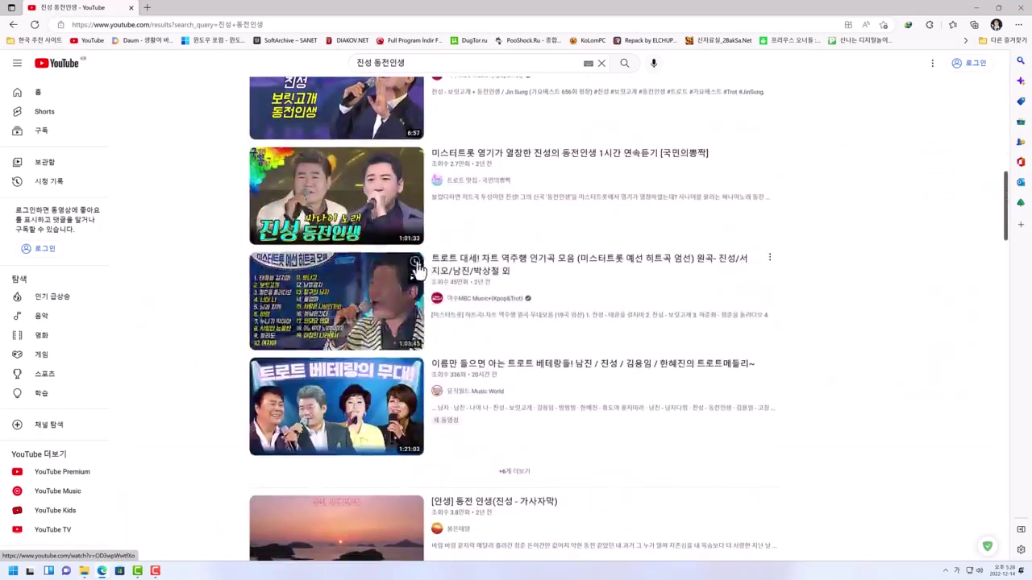
scroll(419, 262, "down", 8)
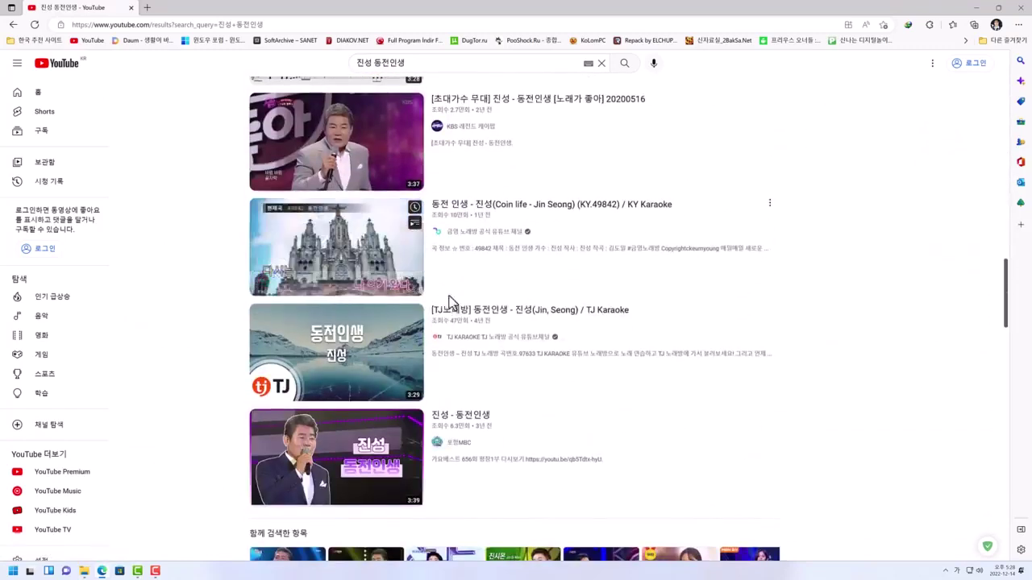
scroll(516, 290, "down", 2)
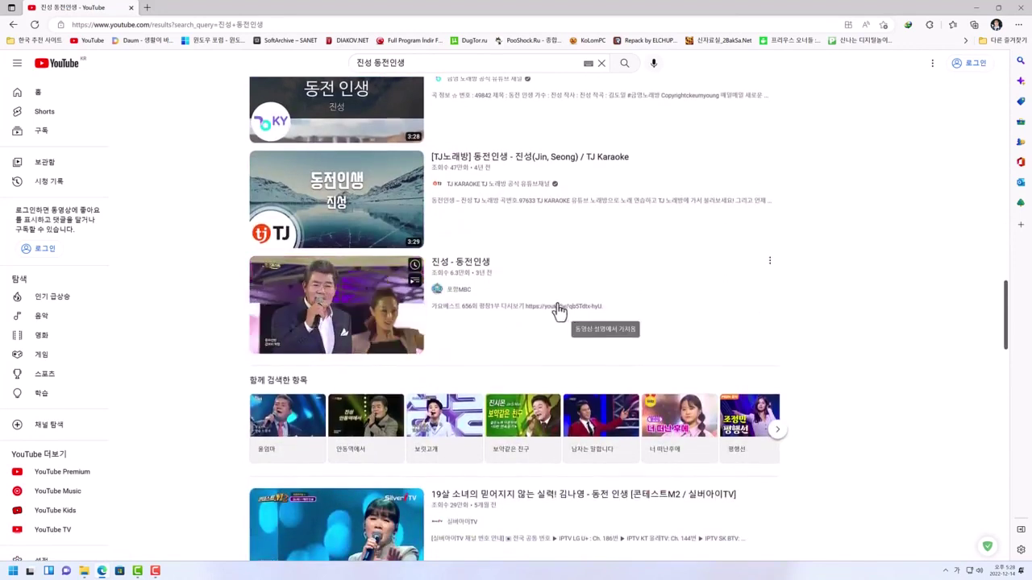
left_click(463, 279)
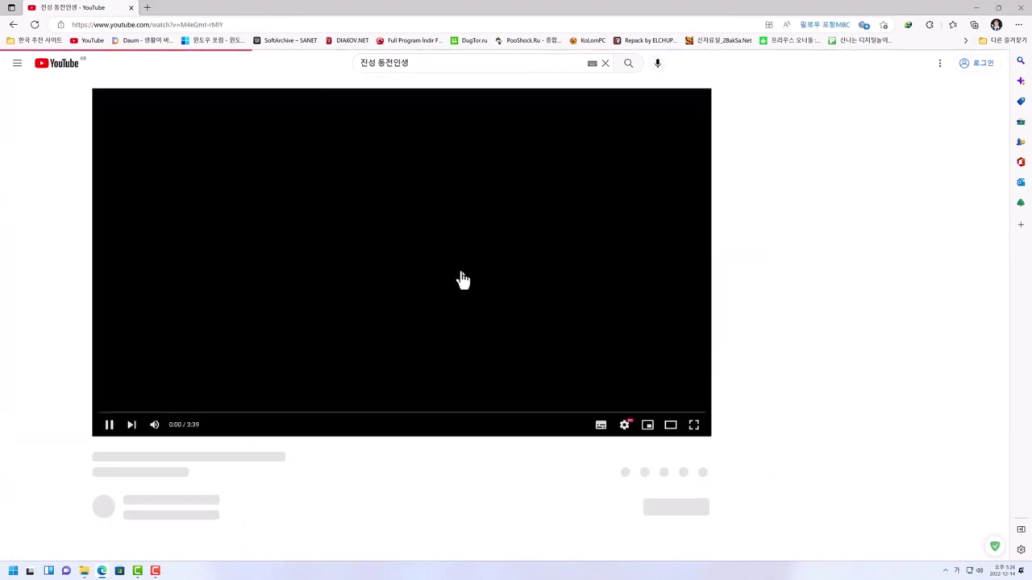
key("alt+Left")
scroll(464, 273, "down", 4)
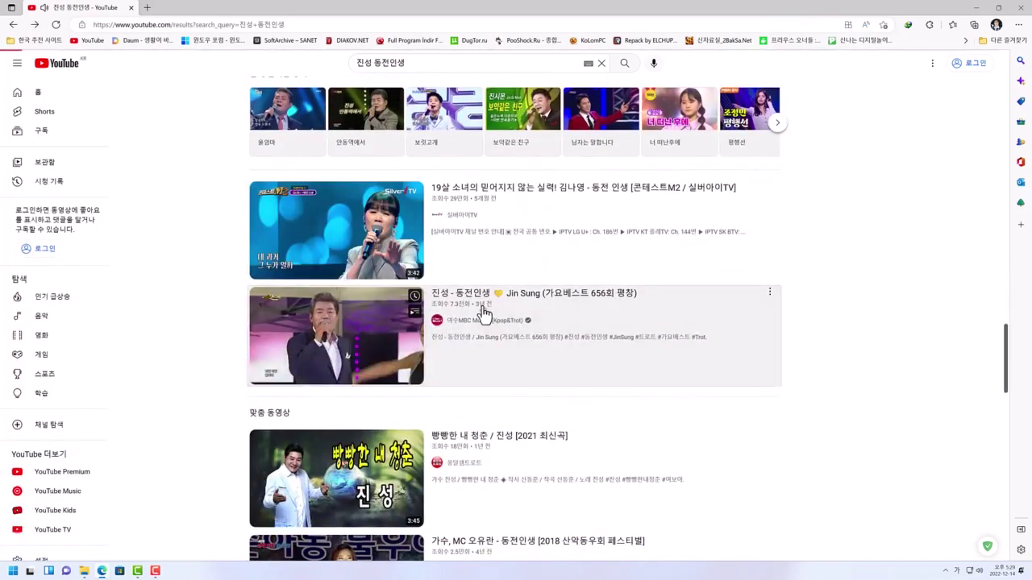
left_click(484, 312)
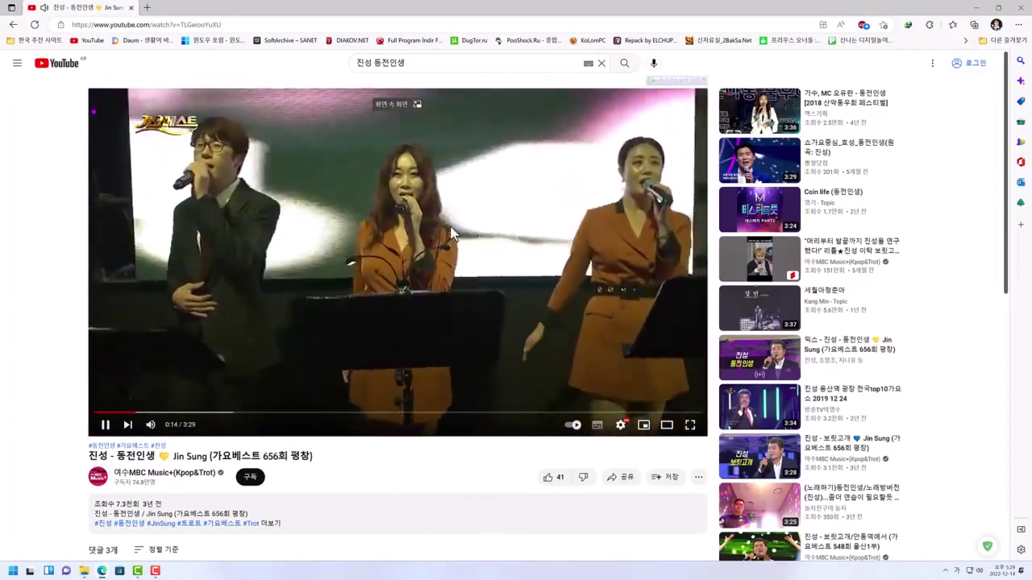
left_click(445, 229)
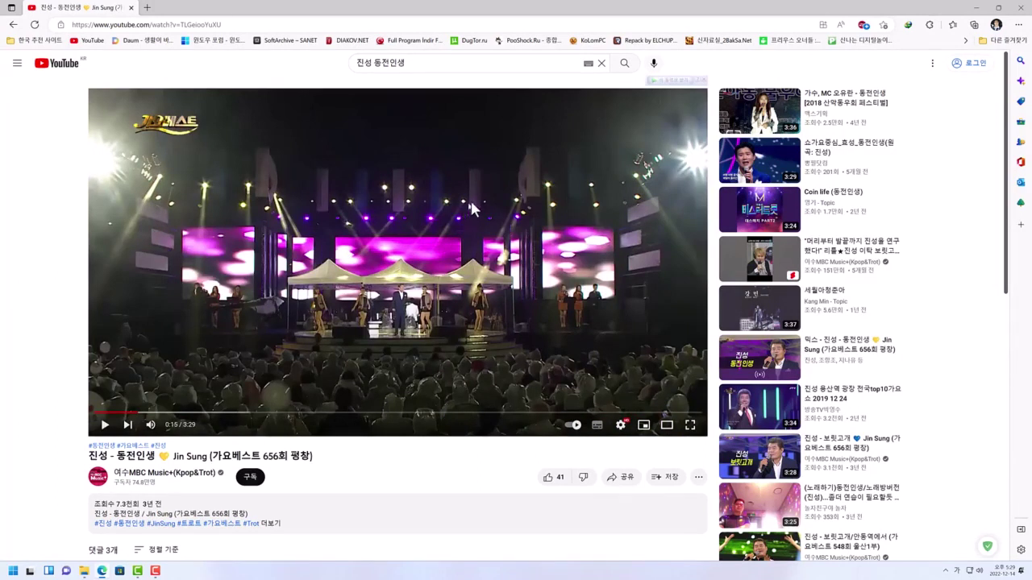
mouse_move(461, 212)
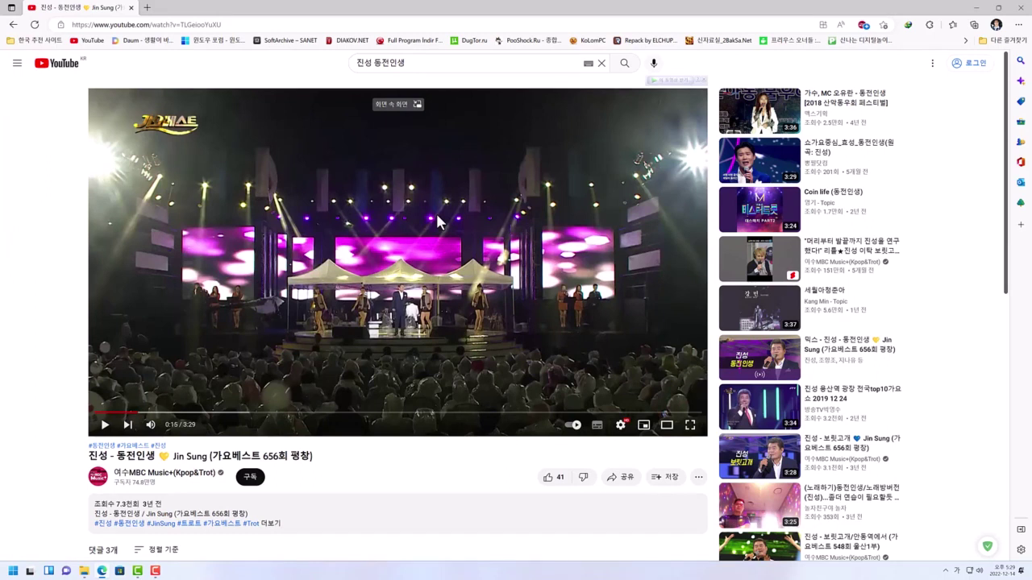
Step: Download the video as a 1080p HD MP4 file into the 노래방 folder on the desktop
left_click(667, 81)
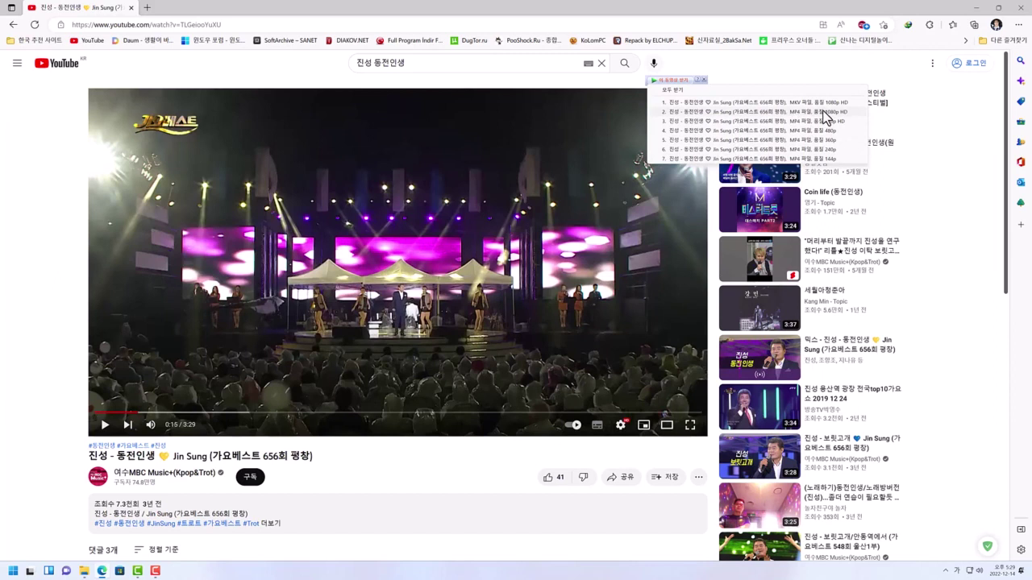
left_click(767, 112)
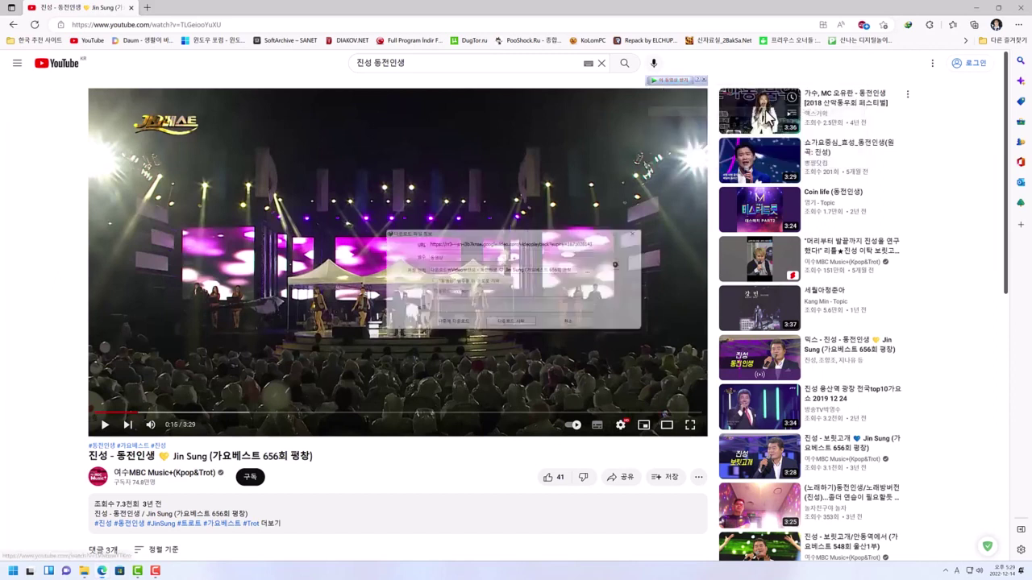
left_click(582, 271)
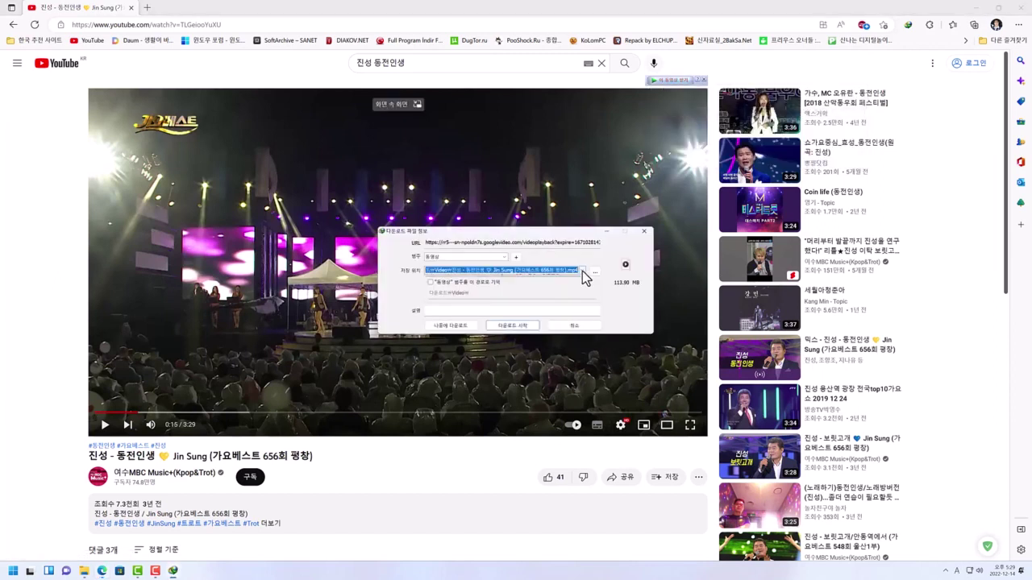
left_click(595, 270)
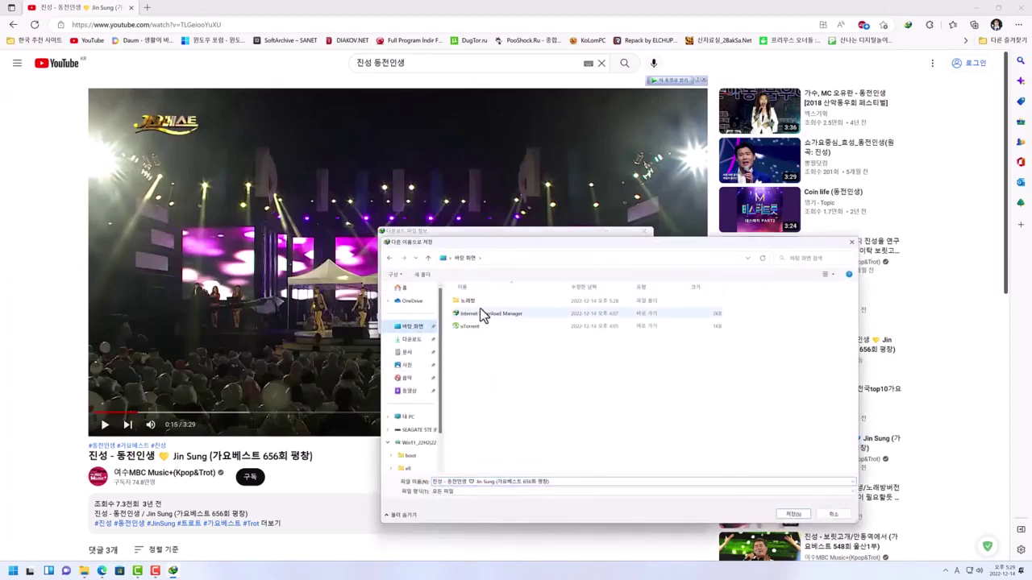
double_click(467, 301)
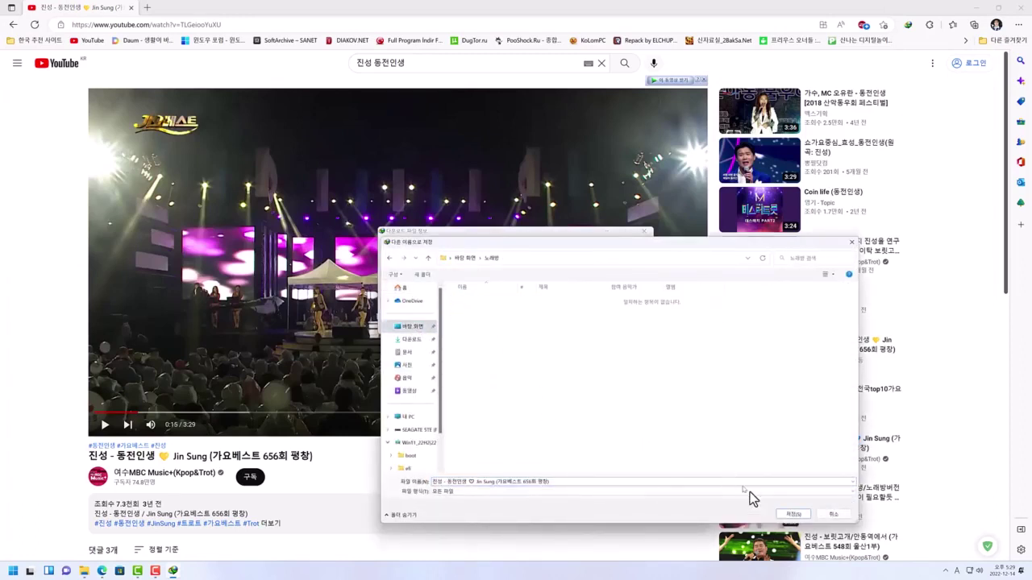
left_click(792, 514)
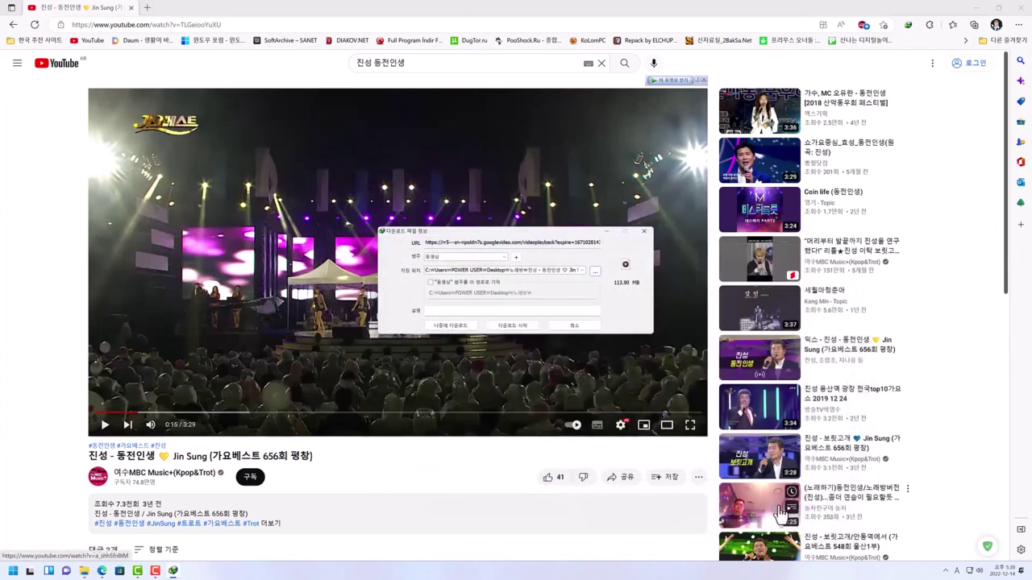
left_click(512, 325)
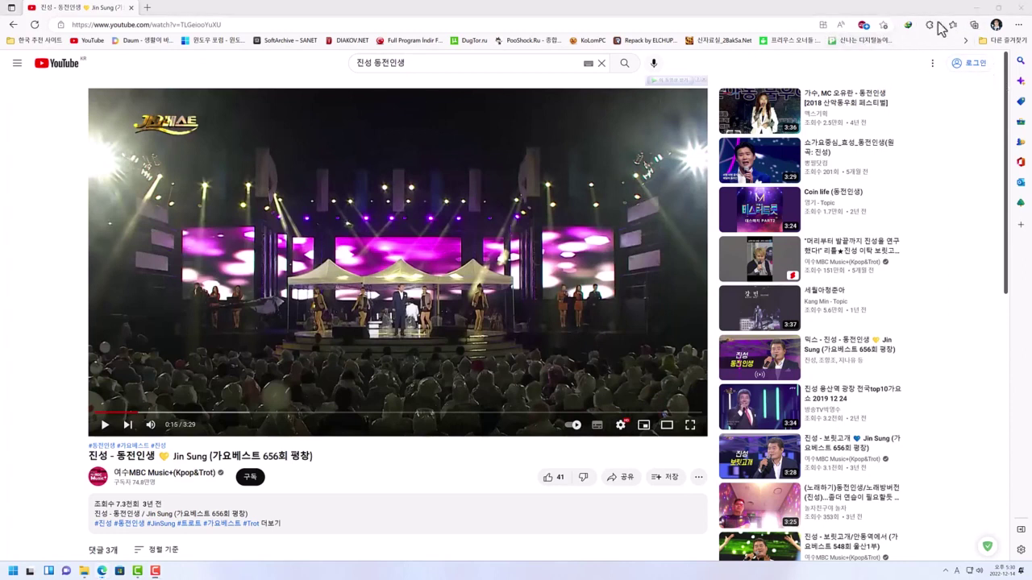
Step: Minimise the browser, open the desktop's 노래방 folder and briefly play the downloaded video before closing the player
left_click(978, 8)
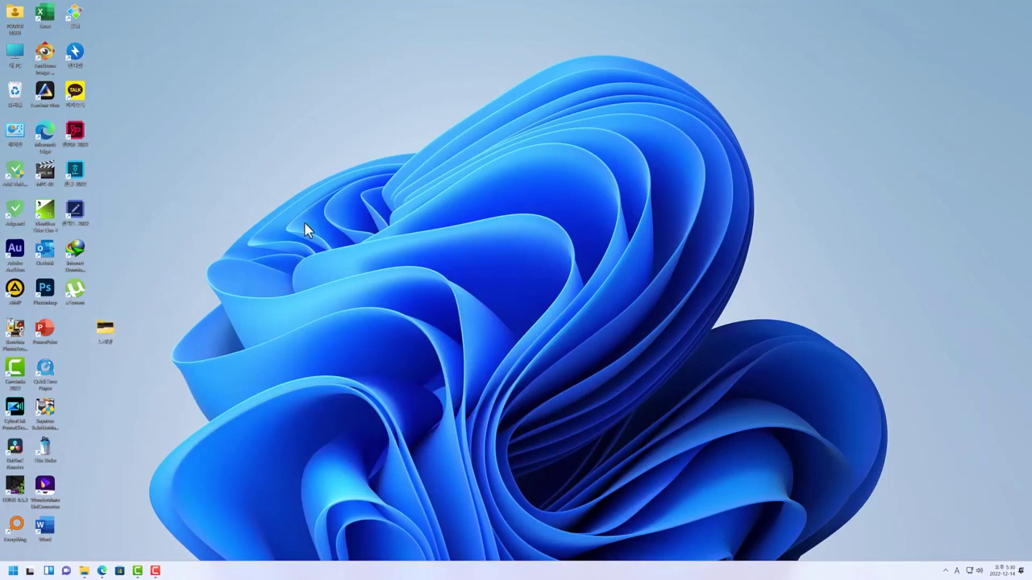
double_click(362, 129)
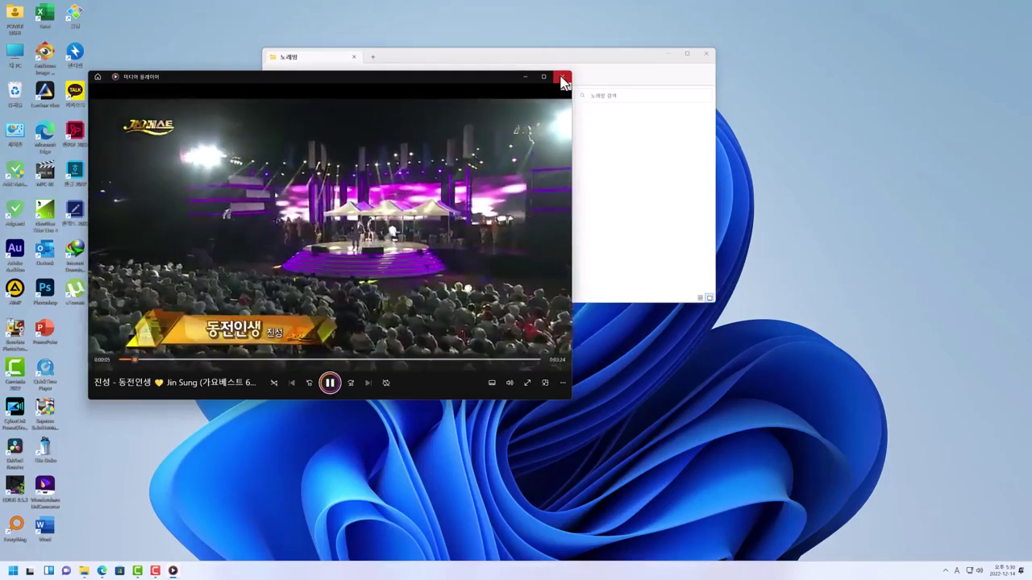
left_click(563, 79)
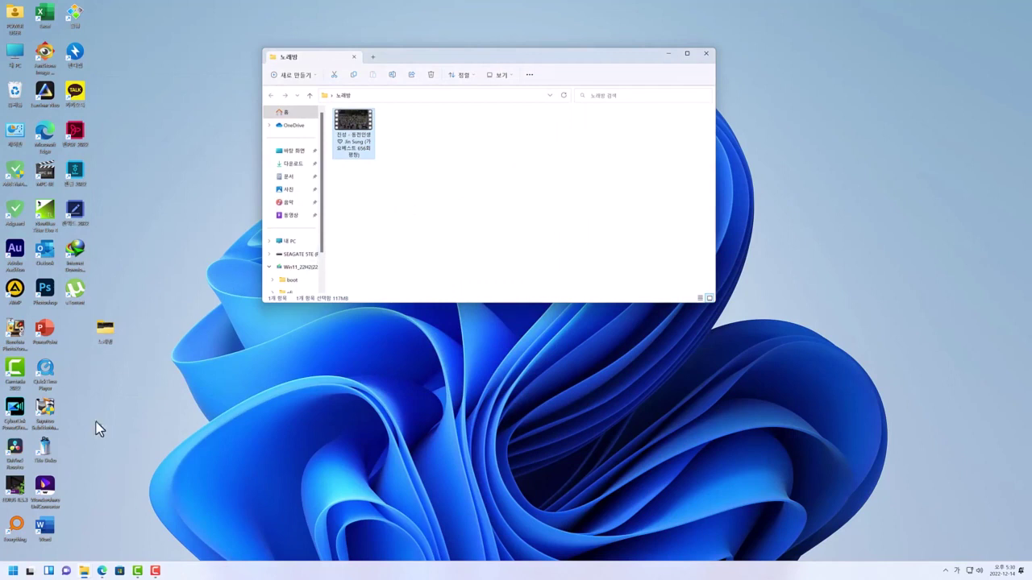
Step: Launch Wondershare UniConverter and add the downloaded video from the 노래방 folder to its conversion list
left_click(46, 487)
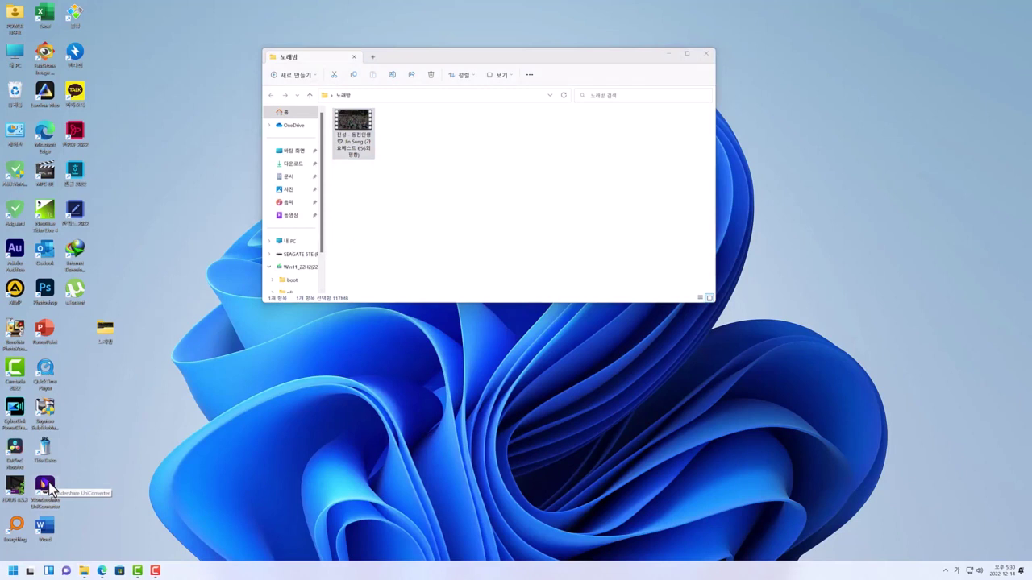
double_click(47, 486)
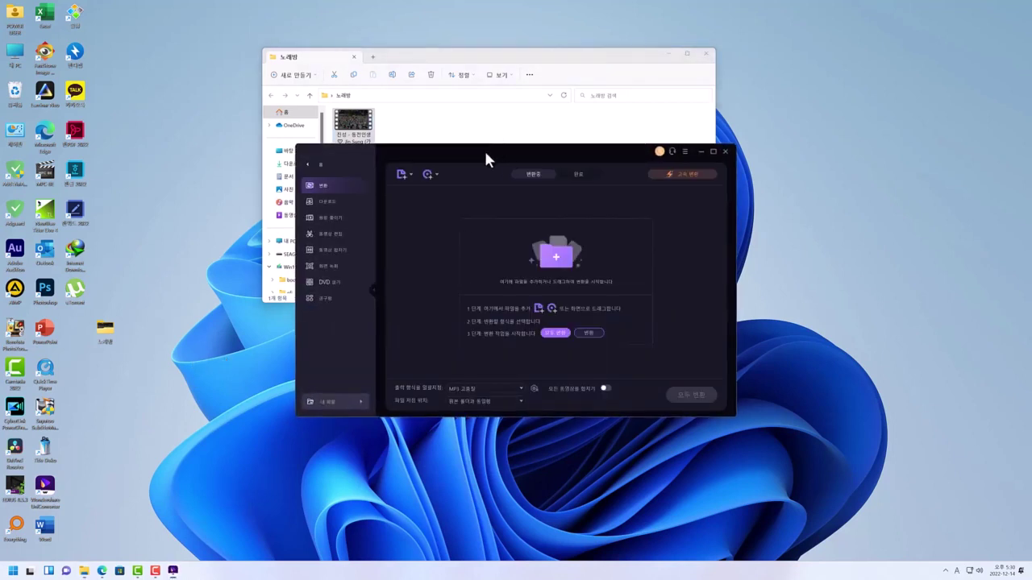
left_click(330, 200)
left_click(328, 186)
left_click_drag(443, 153, 420, 199)
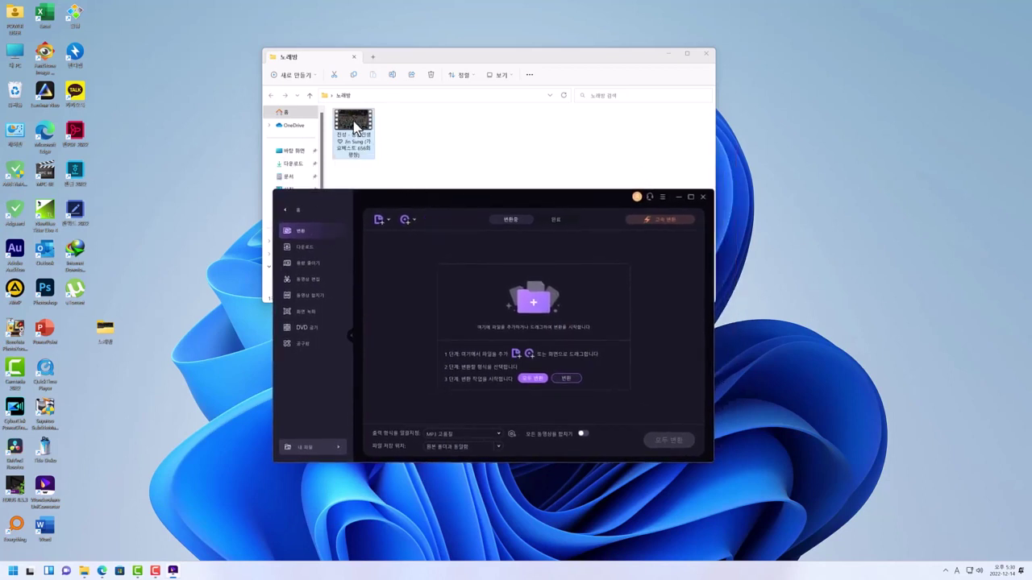
left_click_drag(355, 123, 535, 308)
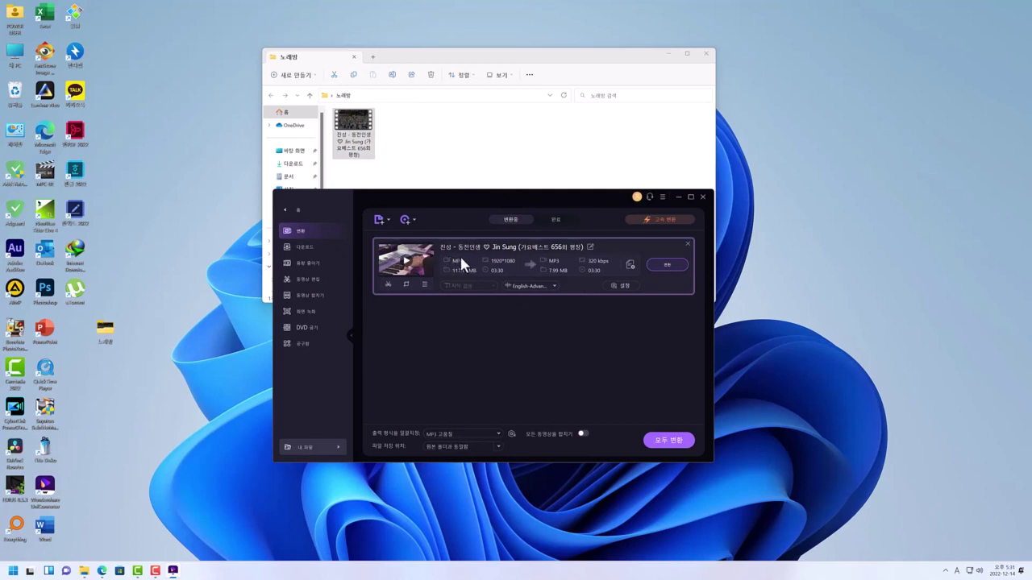
Step: Set the video's output format to high-quality MP3 at 320 kbps, saved in the same folder as the source file
left_click(618, 285)
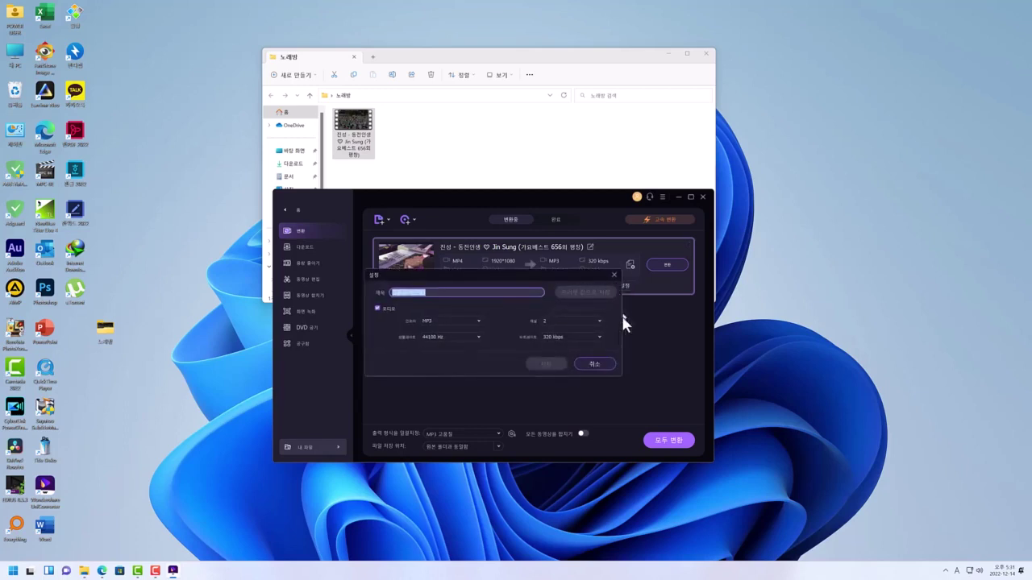
left_click(596, 364)
left_click(629, 269)
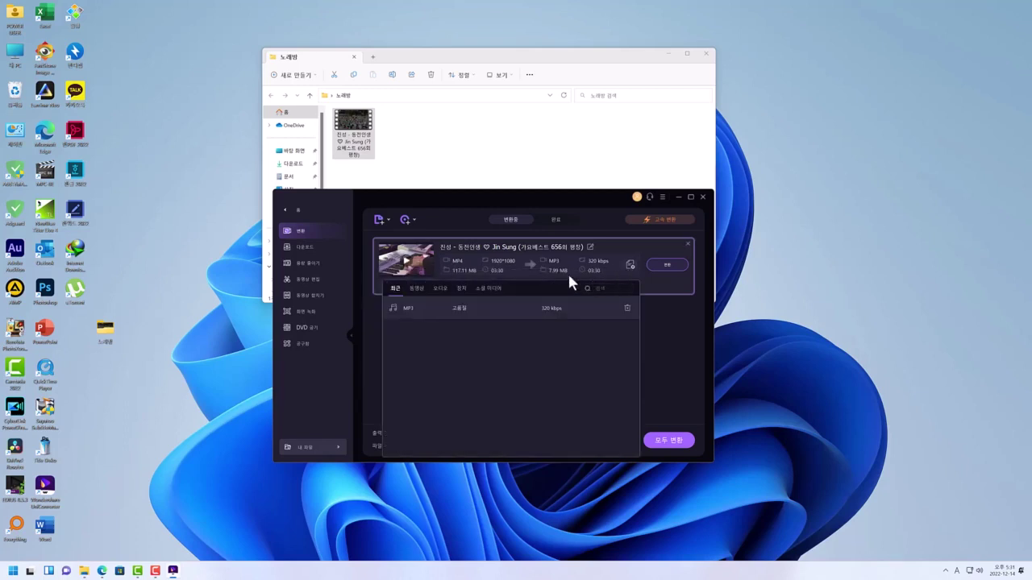
left_click(435, 286)
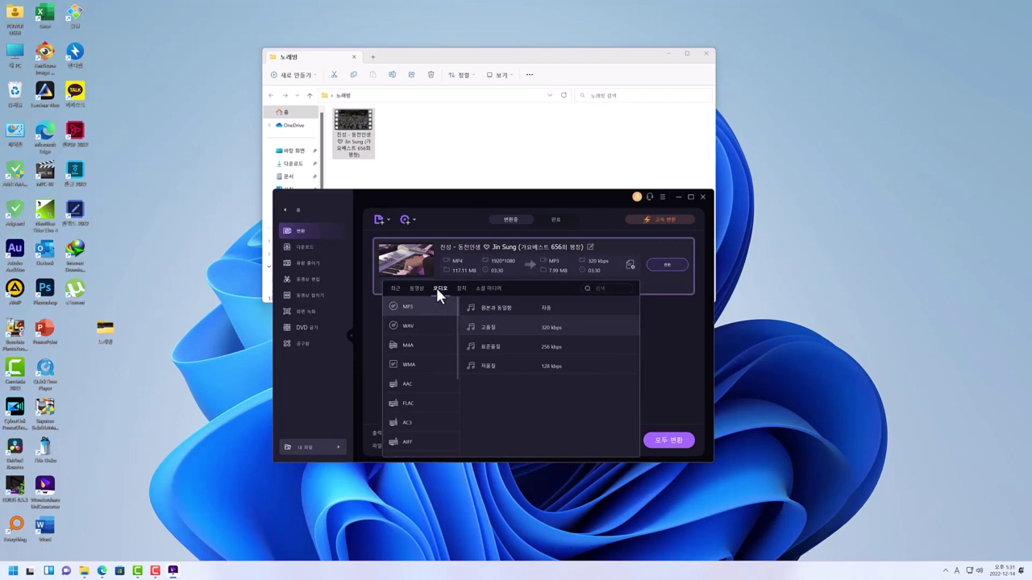
left_click(493, 328)
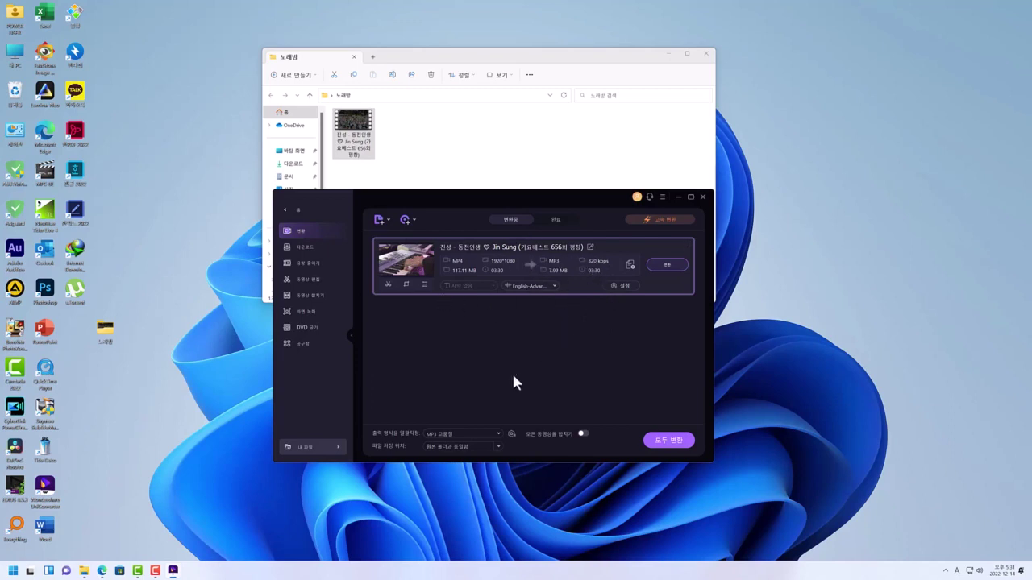
left_click(497, 449)
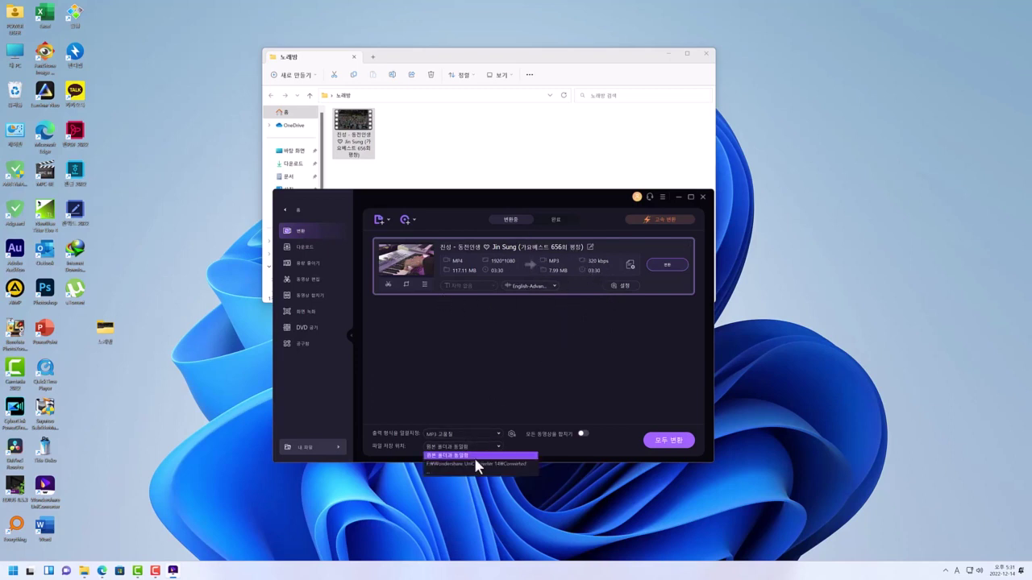
left_click(475, 456)
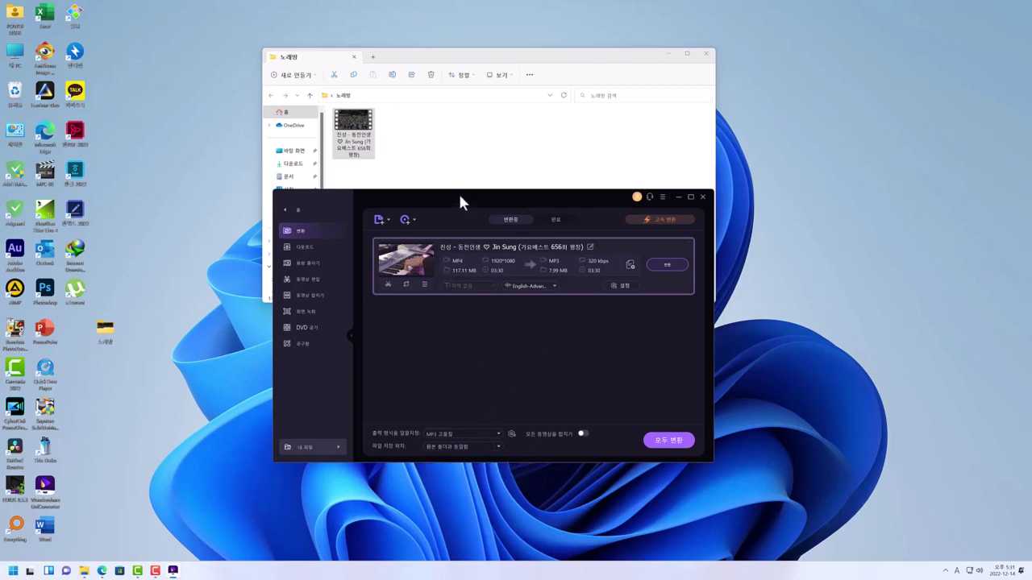
Step: Uncover the 노래방 folder window, convert the listed video to MP3 and close UniConverter
left_click_drag(458, 198, 444, 239)
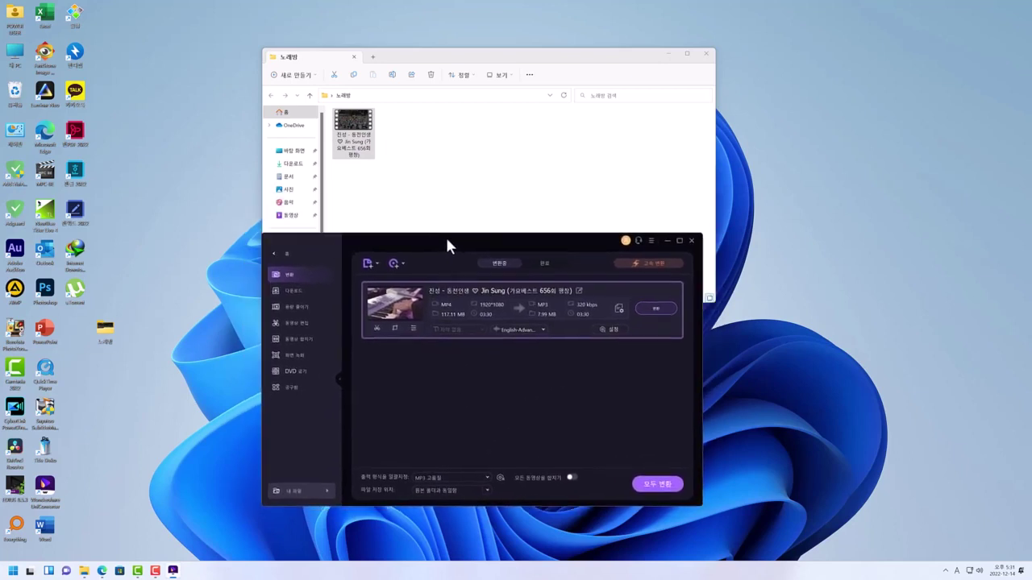
left_click(411, 138)
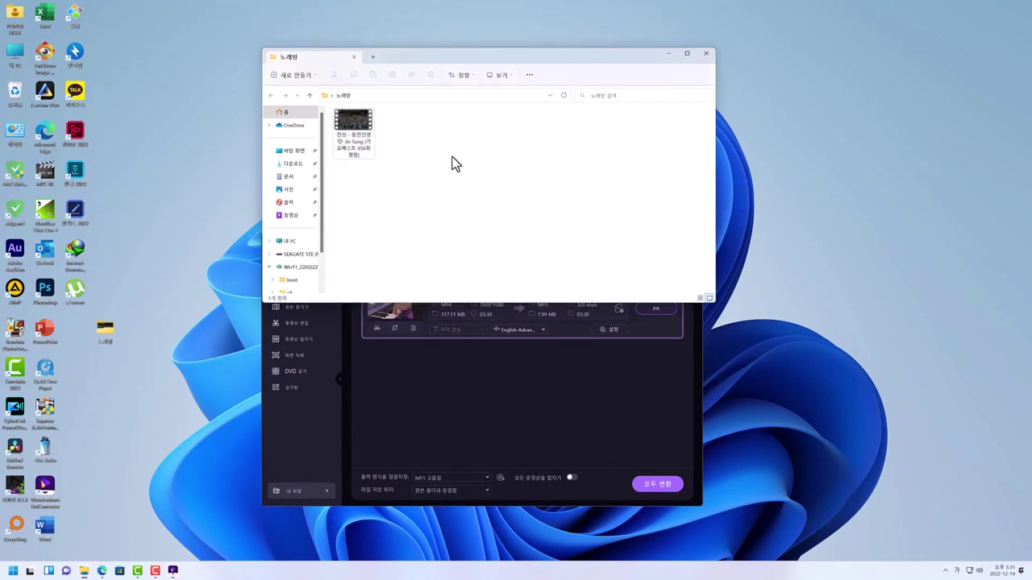
left_click(661, 487)
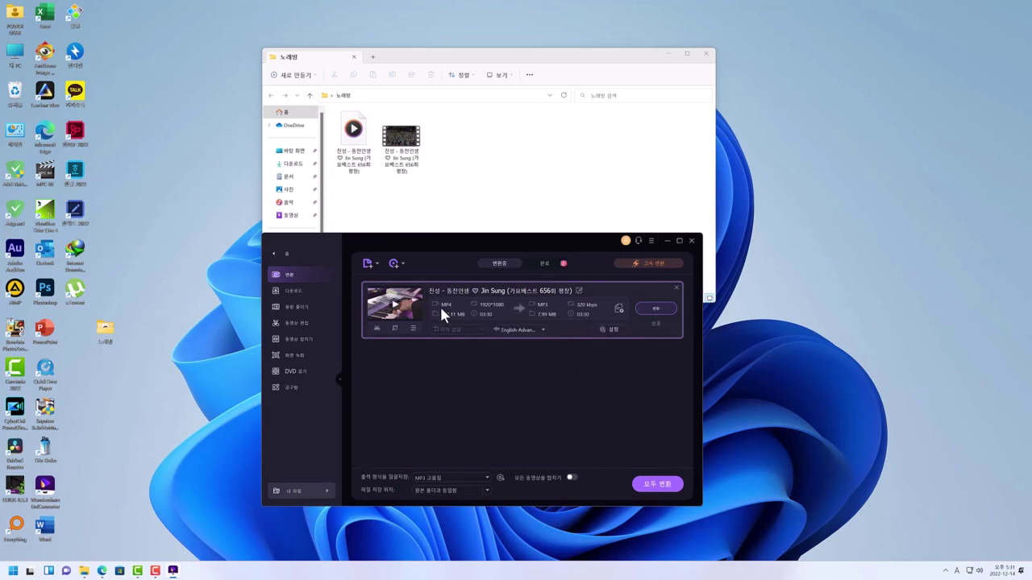
left_click(691, 241)
Step: Briefly play the converted MP3 from the 노래방 folder and close the media player
left_click(357, 137)
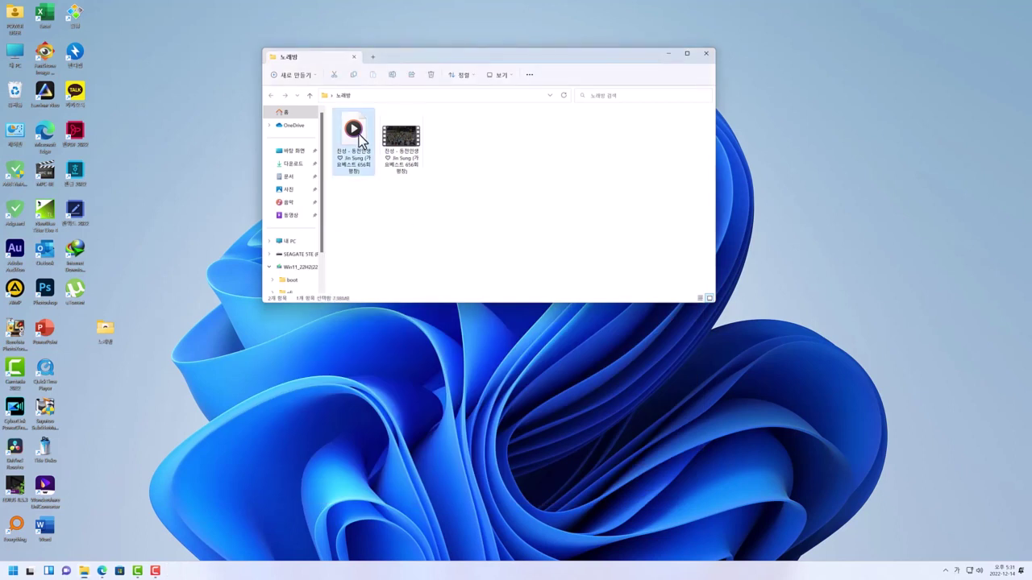
double_click(361, 139)
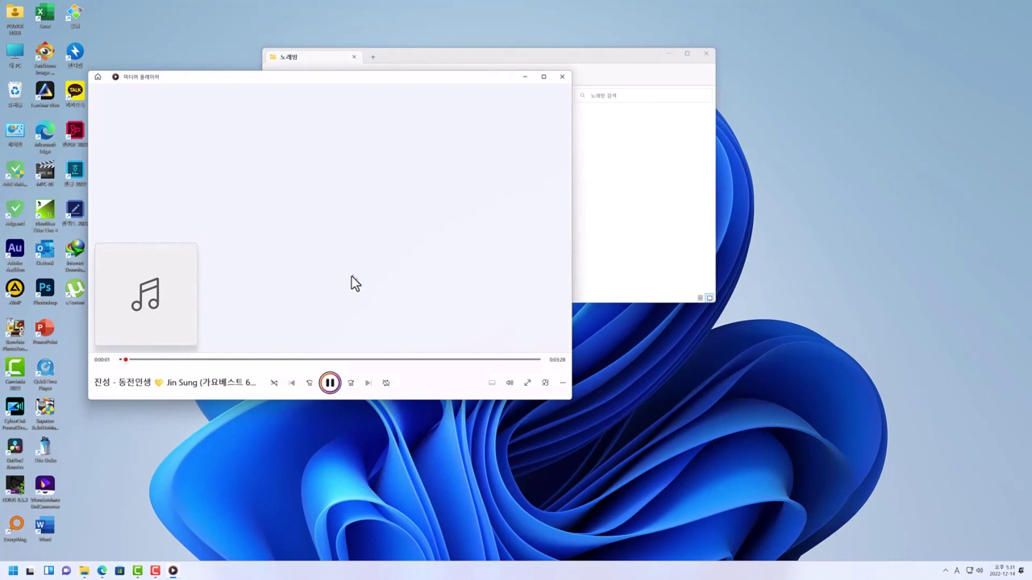
left_click(562, 78)
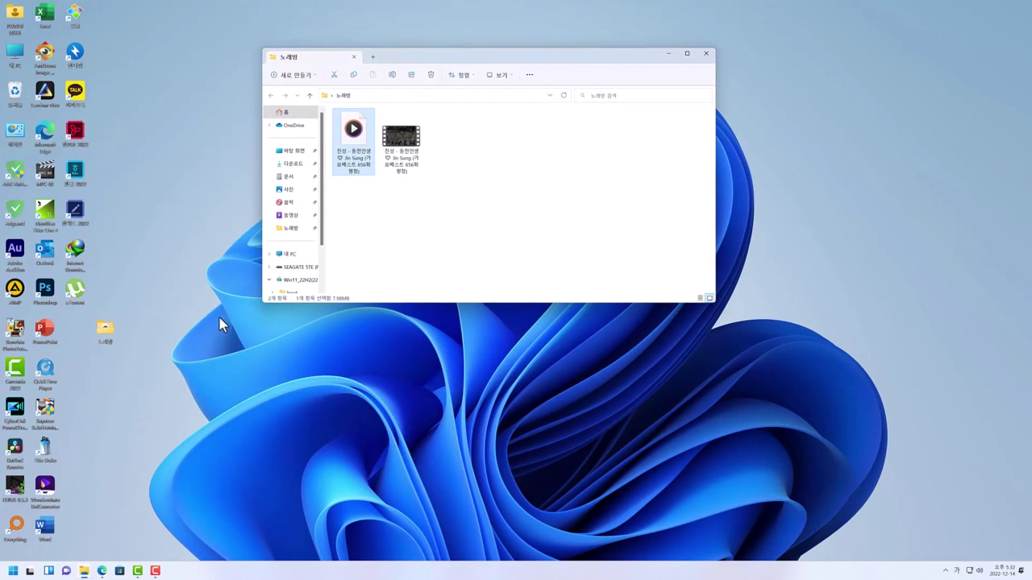
Step: Switch to the Edge browser, open the Daum portal and search for "동전인생"
left_click(102, 571)
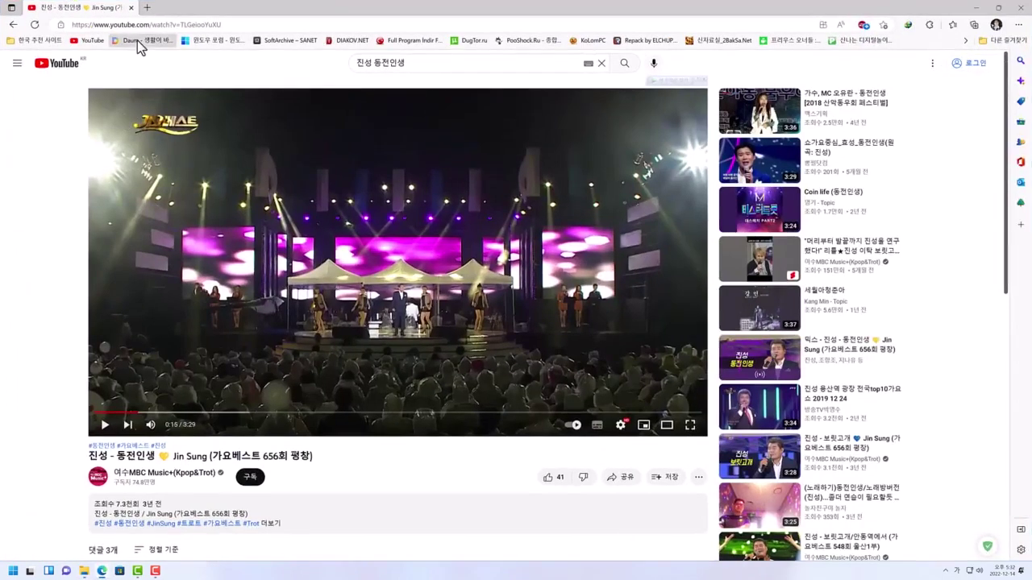
left_click(137, 40)
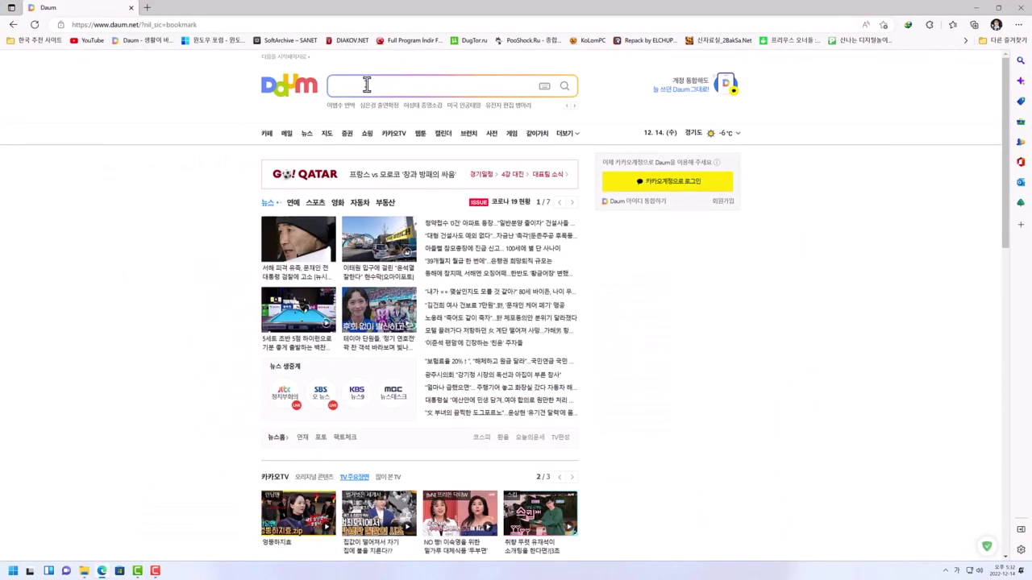
left_click(366, 84)
type("동전이")
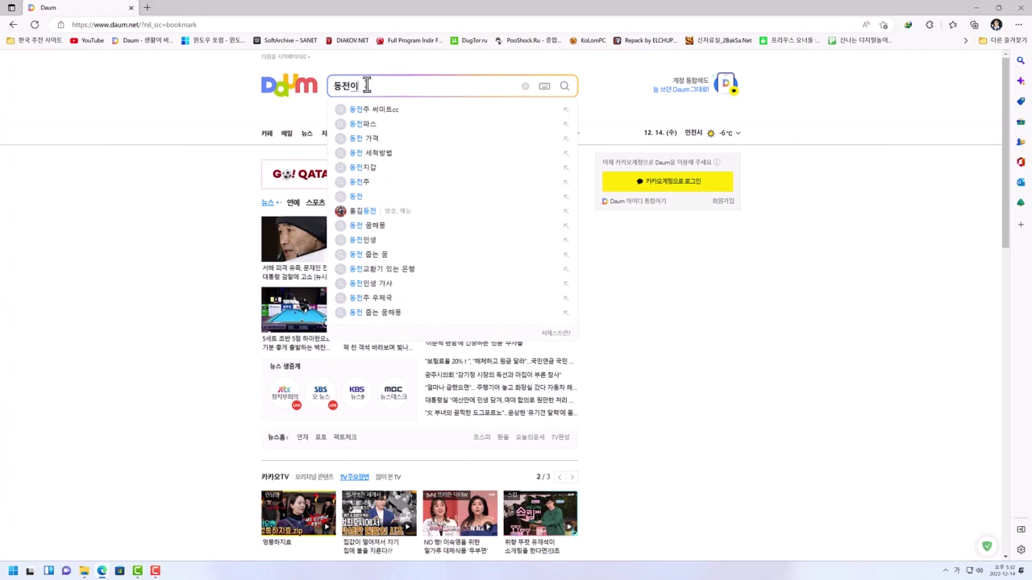
type("인생")
key("Return")
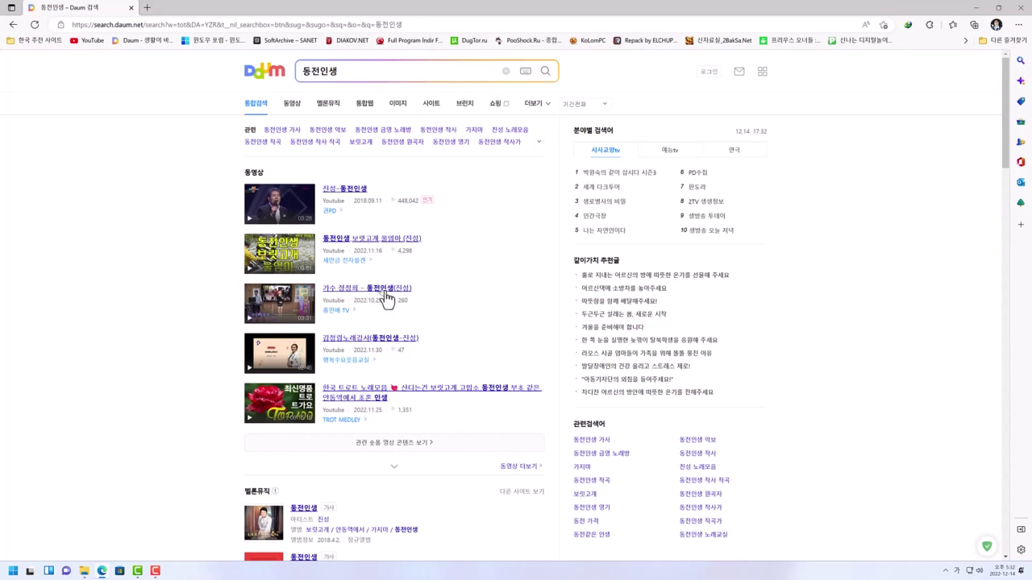
Step: Refine the search to "동전인생가사" and expand the lyrics of the first 동전인생 music result
left_click(345, 70)
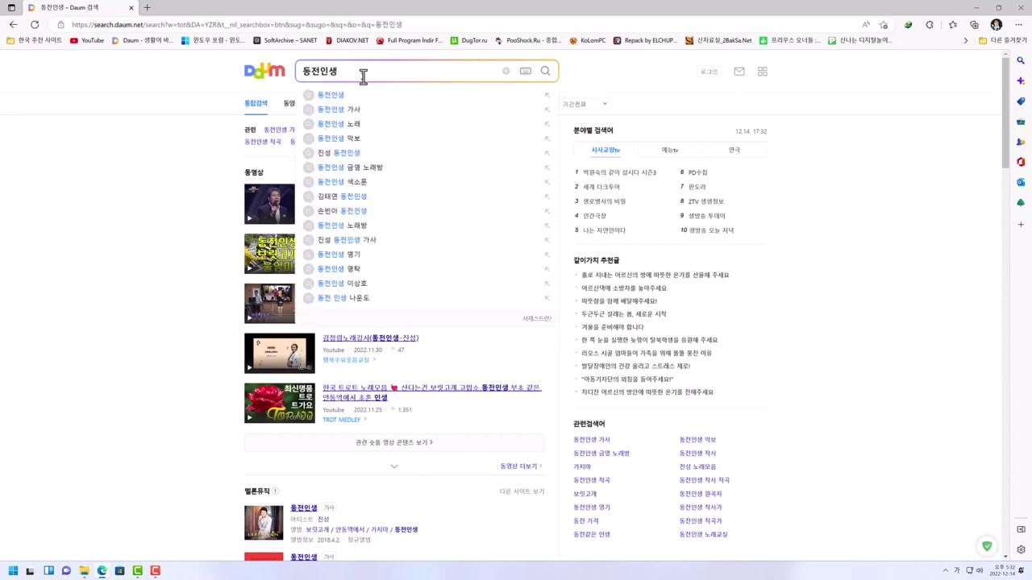
type("가사")
key("Return")
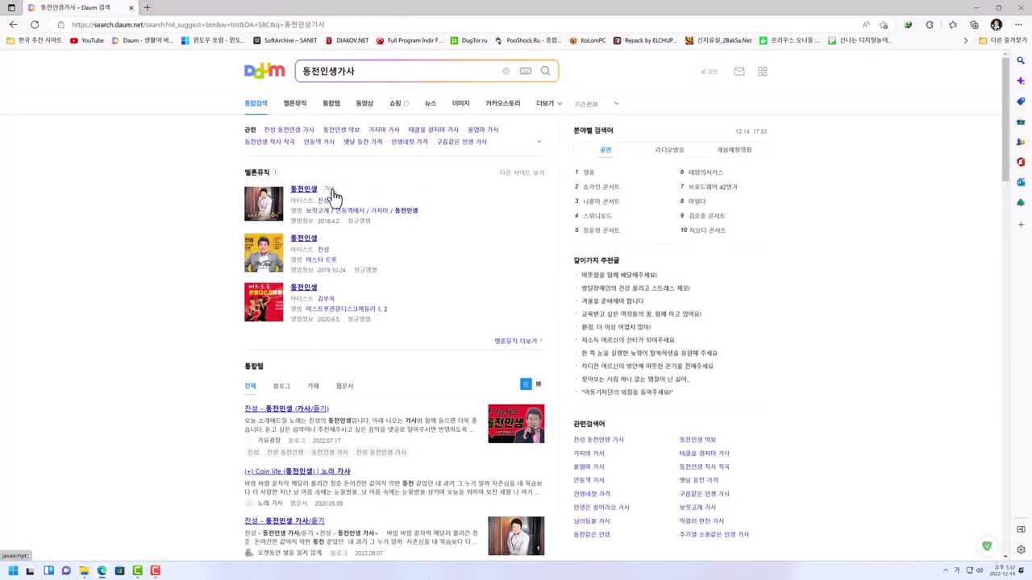
left_click(329, 190)
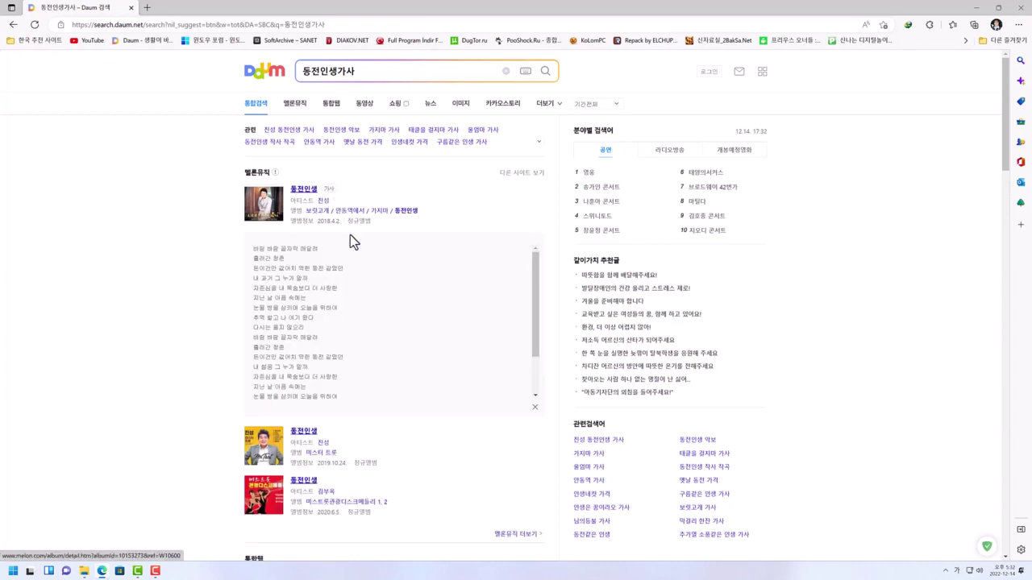
Step: Copy the complete 동전인생 lyrics to the clipboard and minimise the browser
left_click_drag(255, 249, 337, 427)
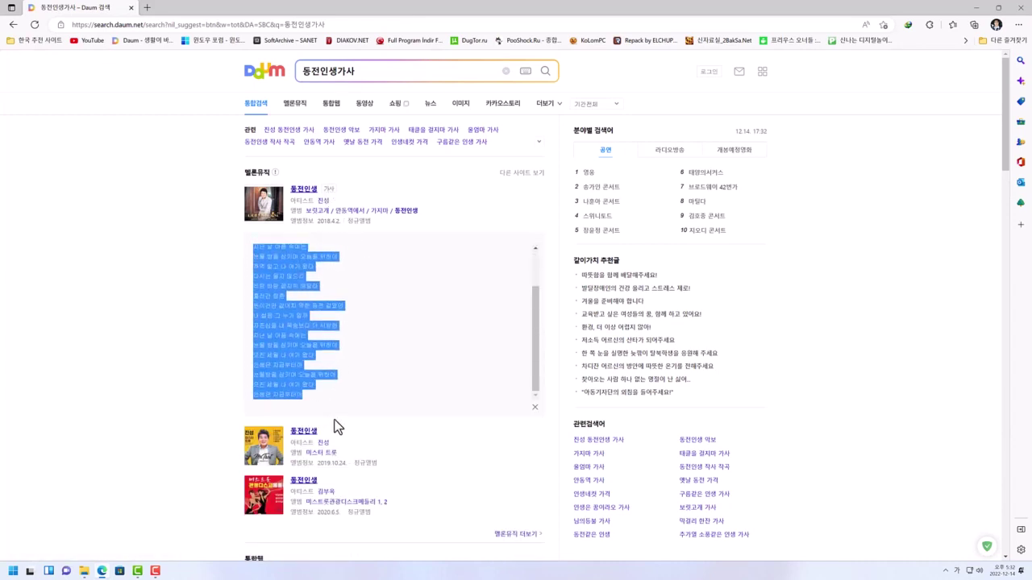
right_click(279, 276)
left_click(313, 290)
scroll(279, 284, "up", 1)
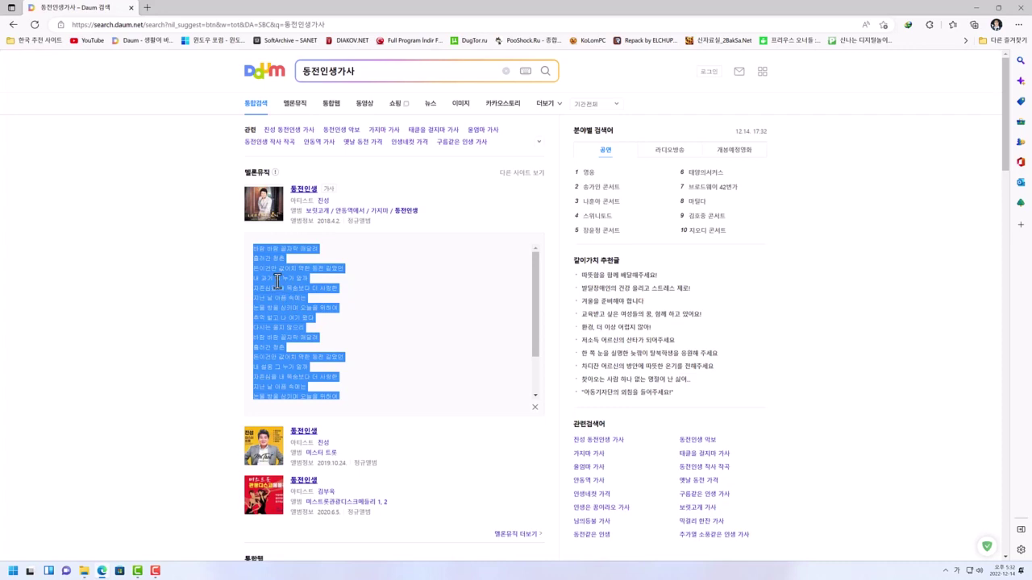
left_click(975, 8)
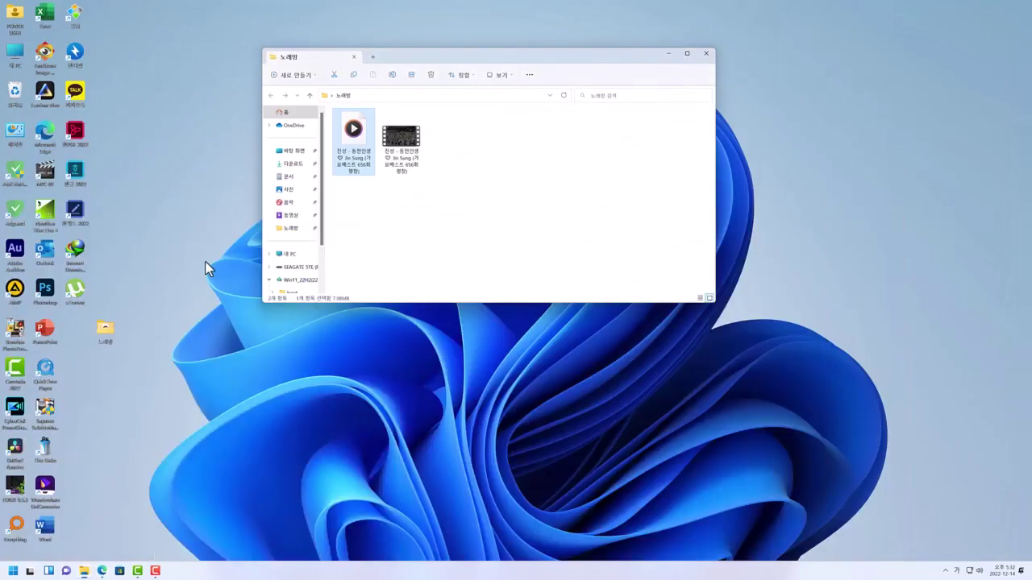
Step: Create a new text document named "동전인생 가사" in the 노래방 folder
right_click(469, 215)
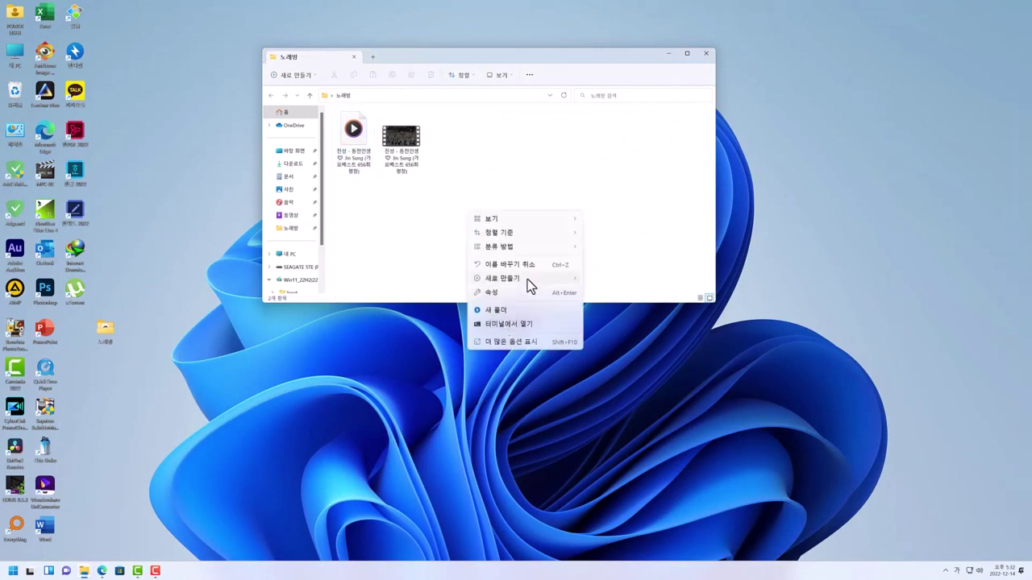
mouse_move(527, 279)
left_click(635, 331)
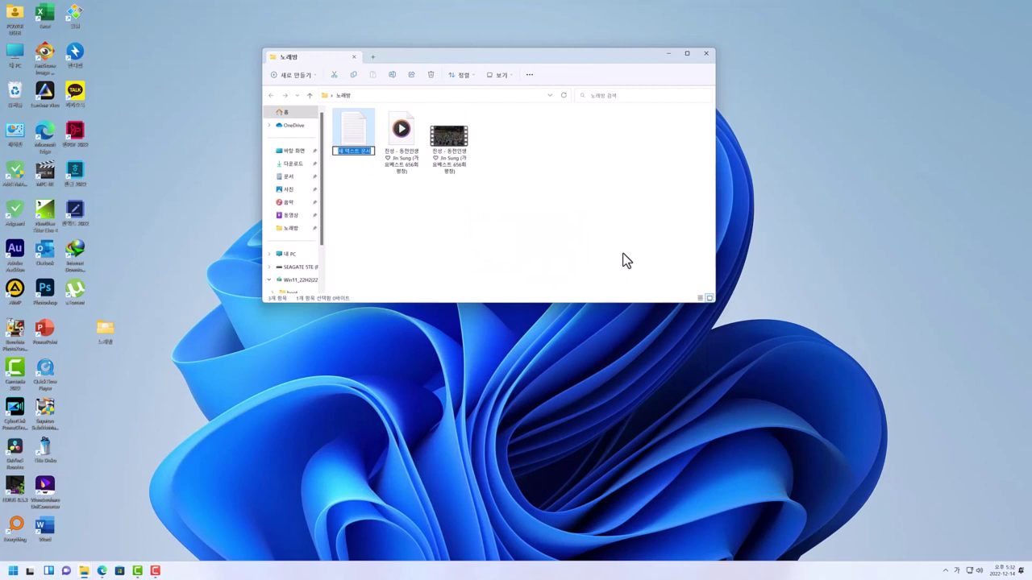
type("노")
type("전인")
type("생 가사")
left_click(623, 260)
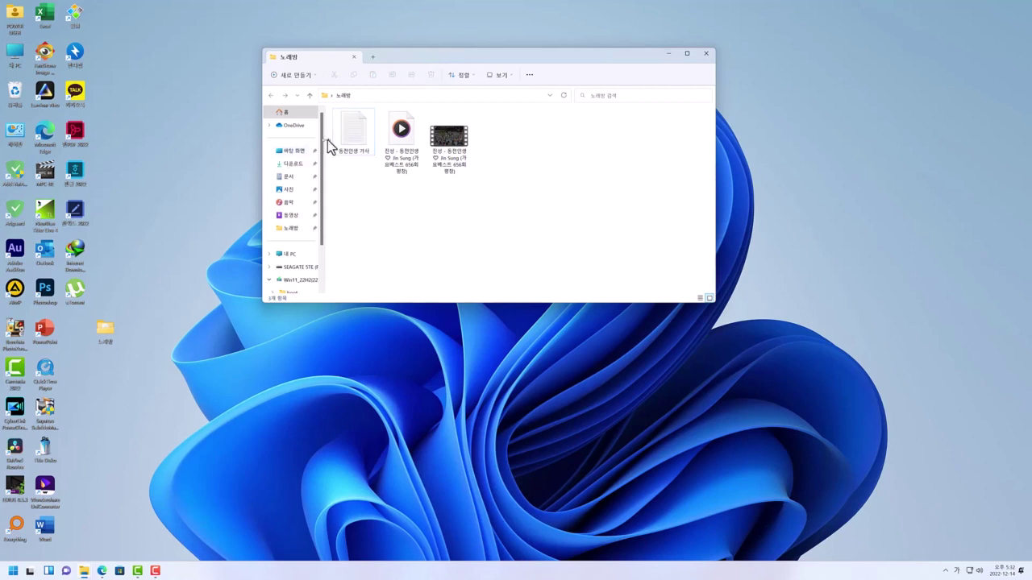
Step: Open the "동전인생 가사" document, paste the copied lyrics into it, save it and close Notepad
double_click(352, 145)
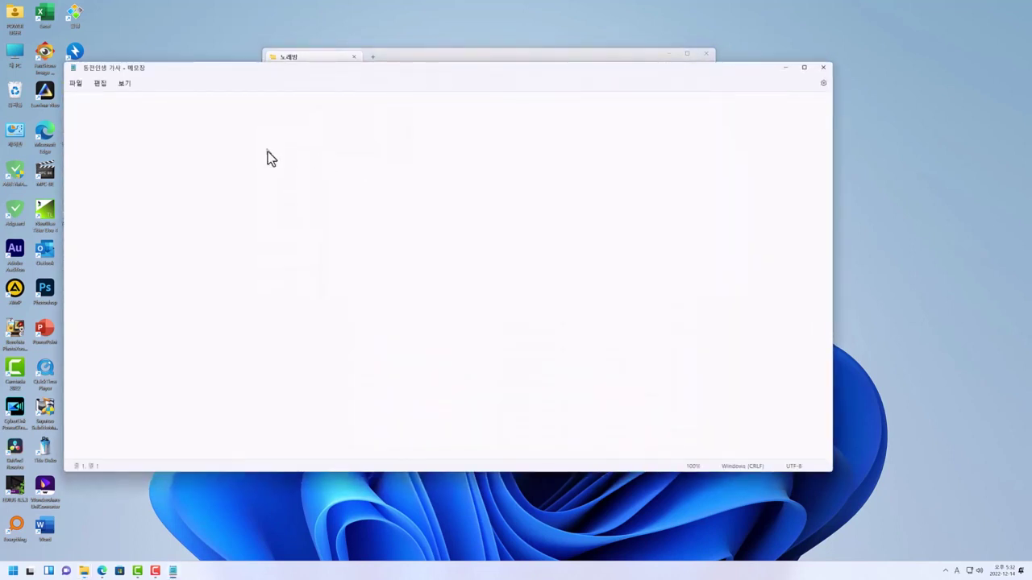
right_click(269, 153)
left_click(368, 219)
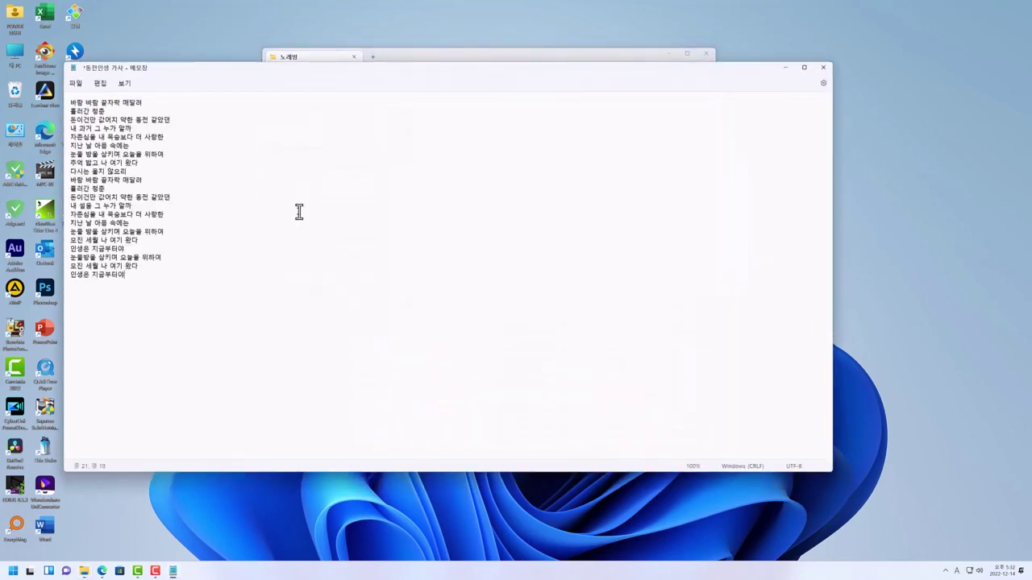
left_click(77, 83)
left_click(108, 142)
left_click(823, 69)
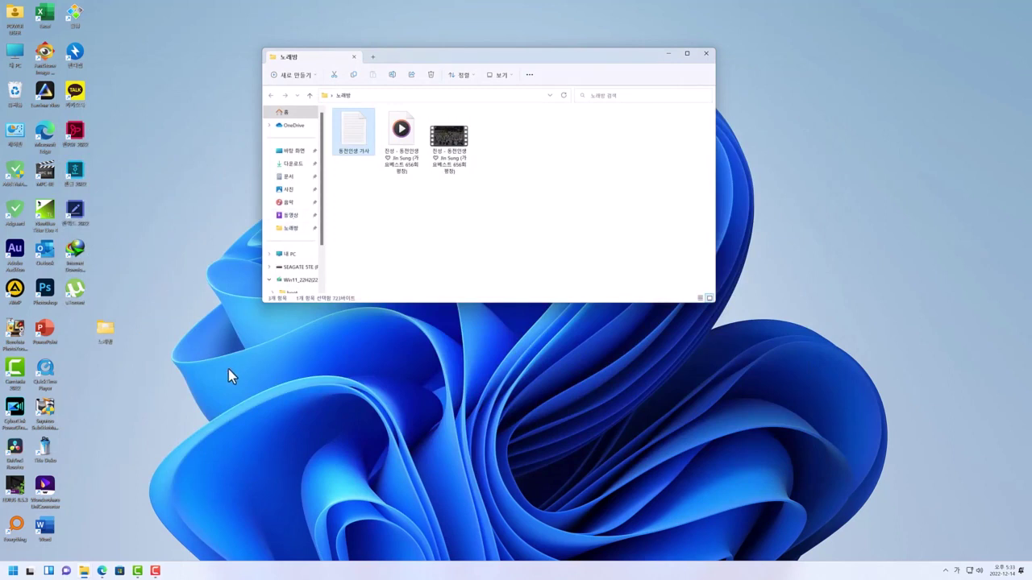
Step: Launch SubtitleMaker2 from the desktop, dismiss its startup tips and shift its window slightly
double_click(46, 412)
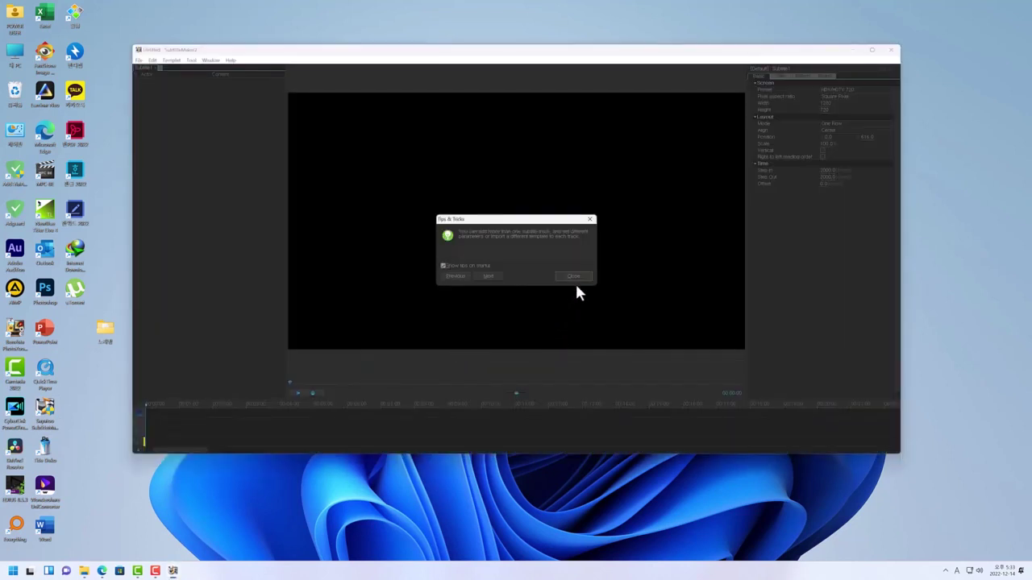
left_click(569, 277)
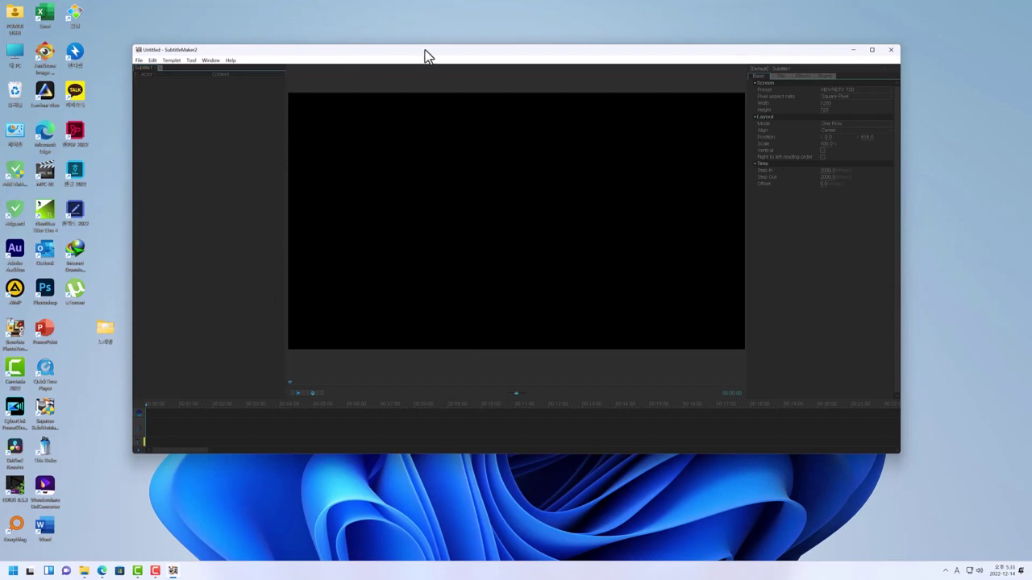
left_click_drag(426, 51, 428, 56)
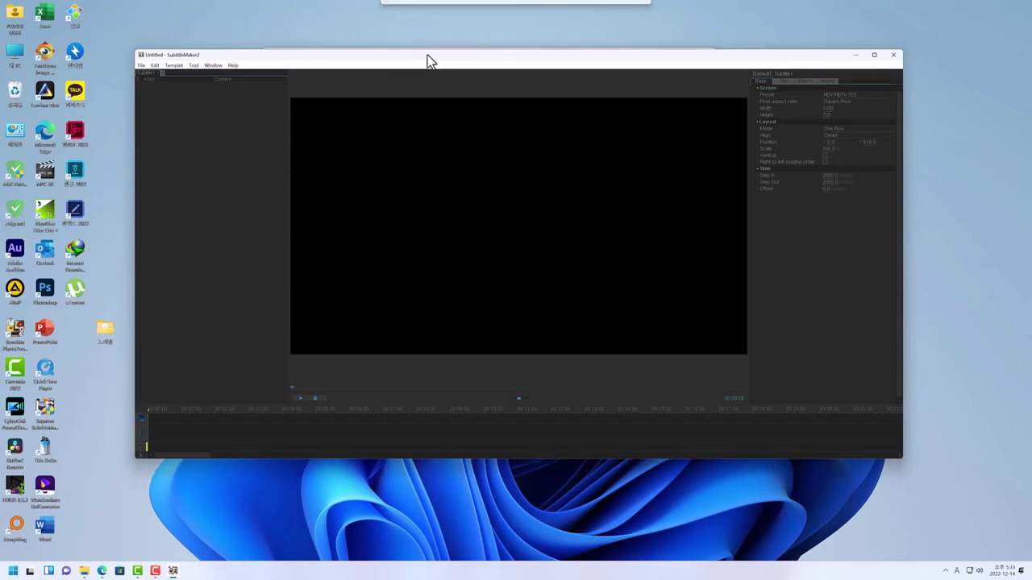
Step: Try the UHD 4K screen preset for the subtitle project and settle on HDTV 1080
left_click(892, 96)
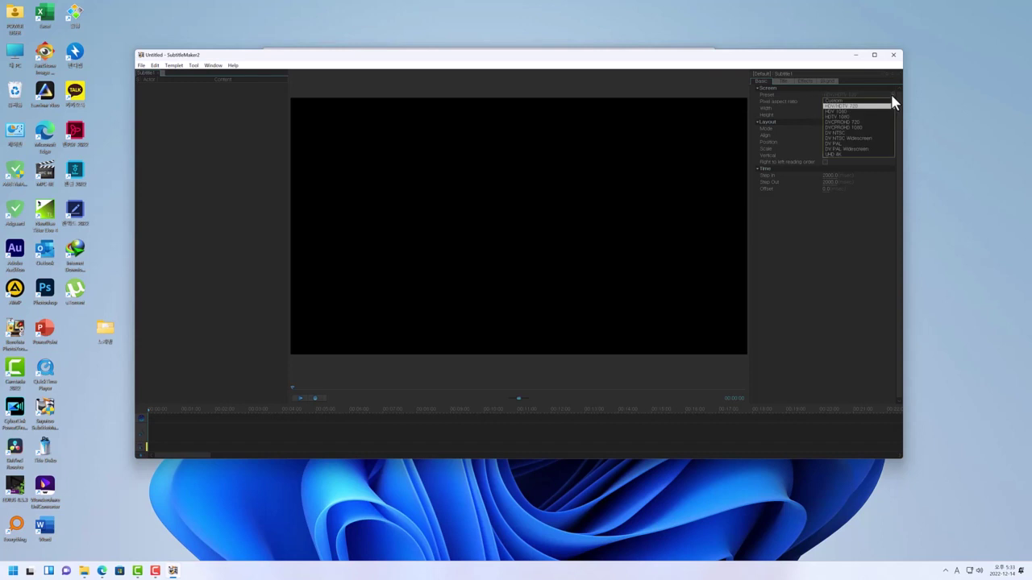
left_click(864, 154)
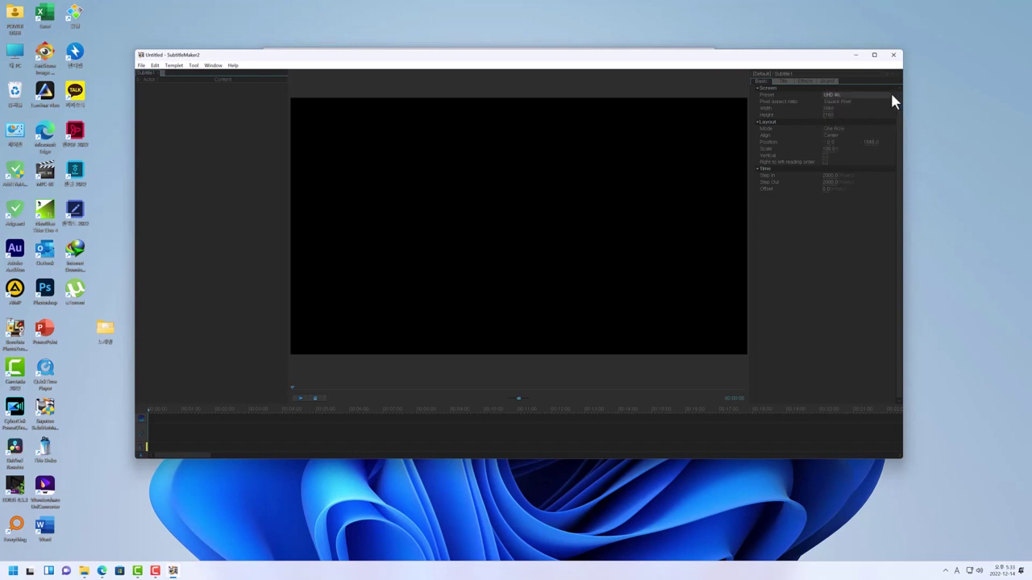
left_click(891, 95)
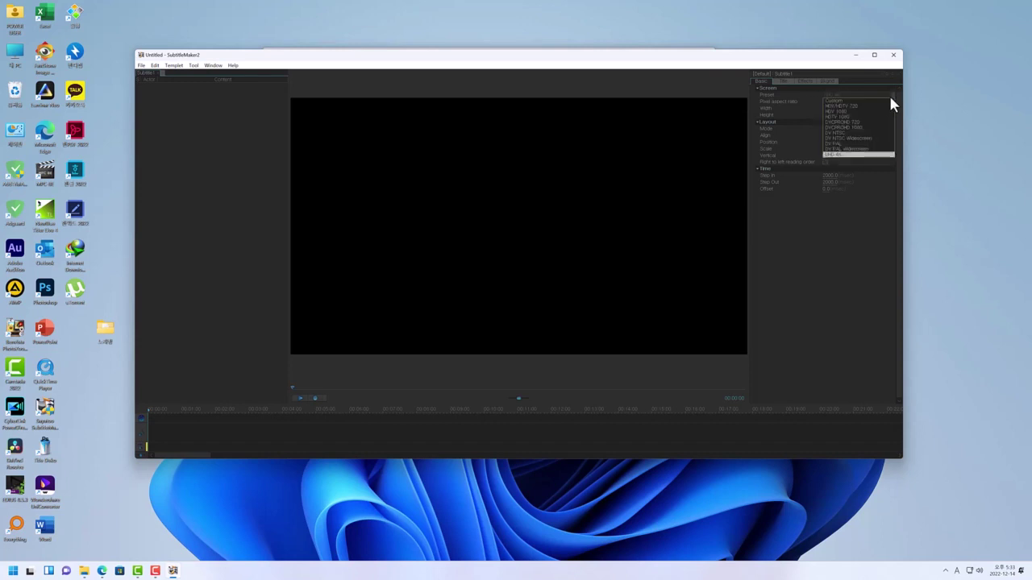
left_click(857, 118)
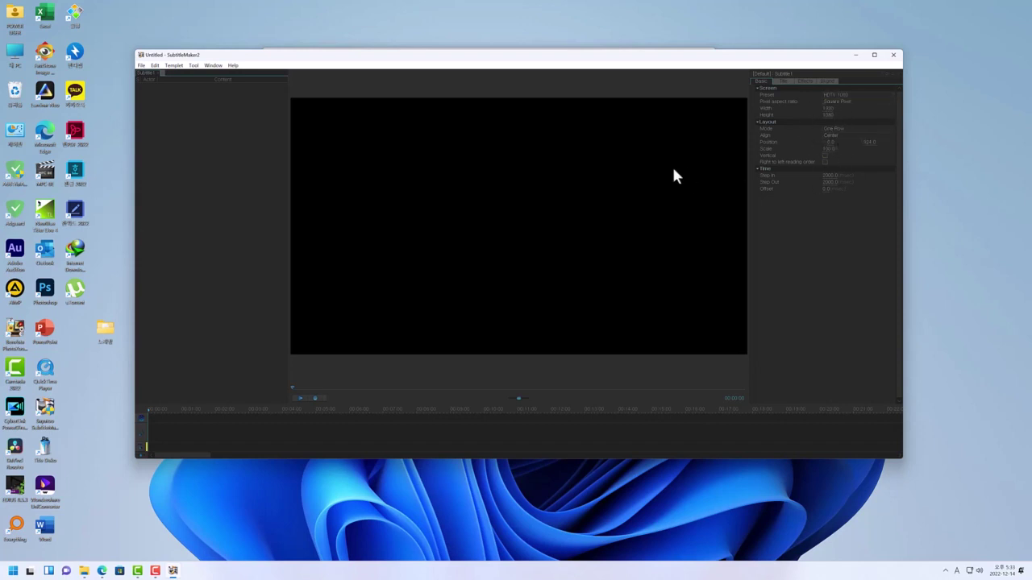
Step: Insert the copied 동전인생 lyrics as subtitle lines, keeping the default import options
right_click(179, 139)
left_click(195, 149)
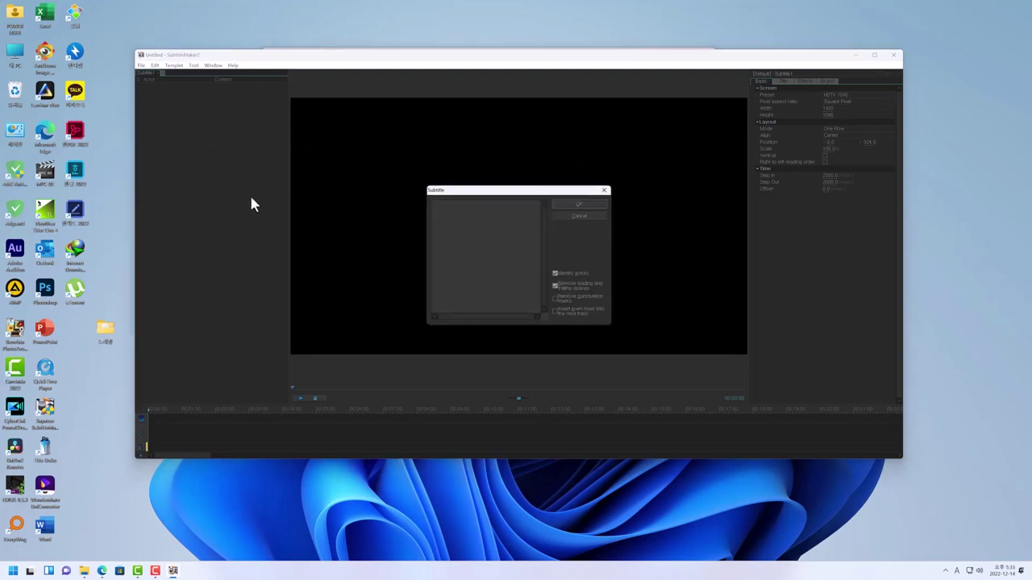
right_click(454, 212)
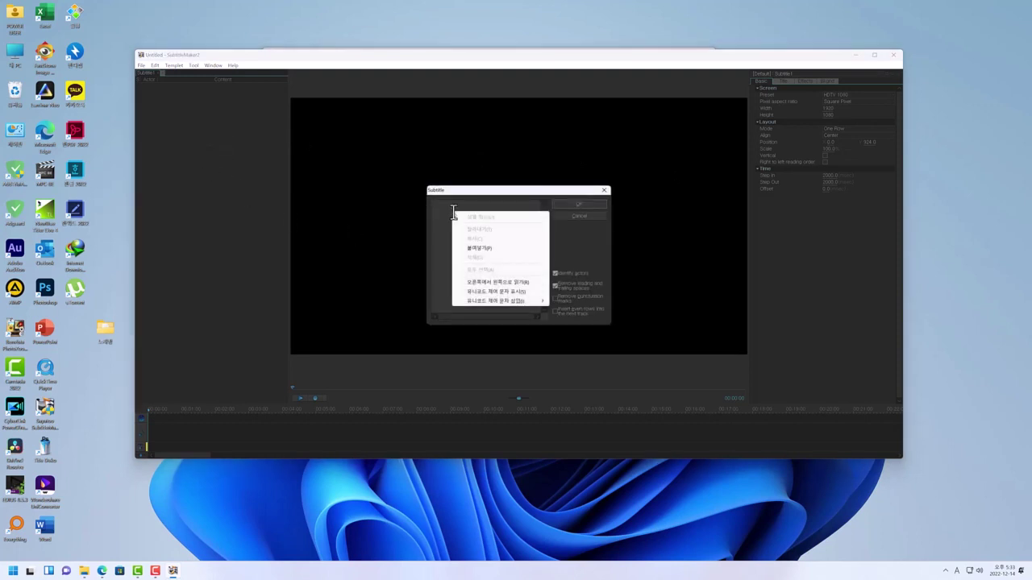
left_click(482, 248)
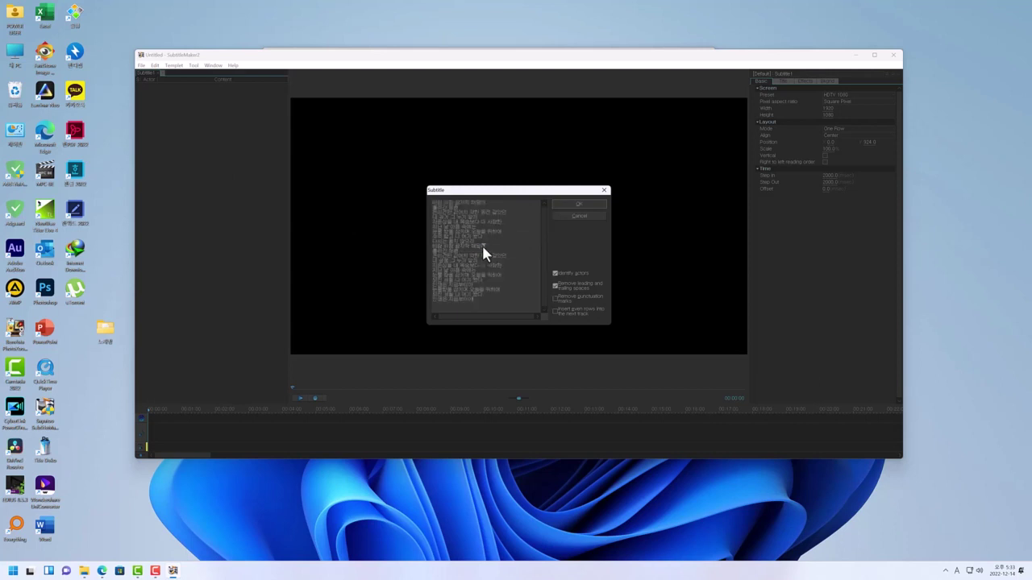
left_click(578, 204)
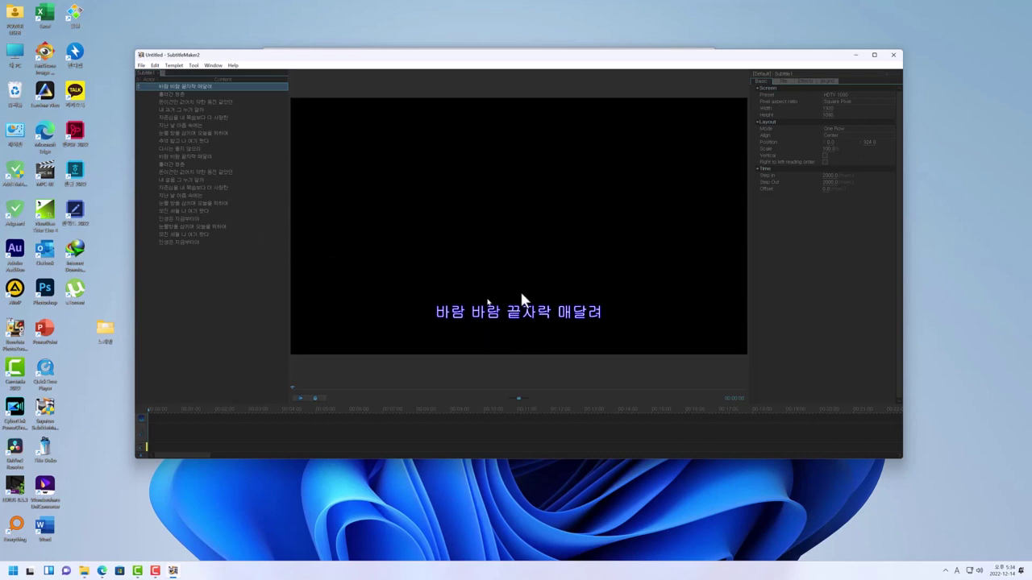
Step: Set the subtitle title font to 한컴 말랑말랑 Bold and its size to 90
left_click(784, 81)
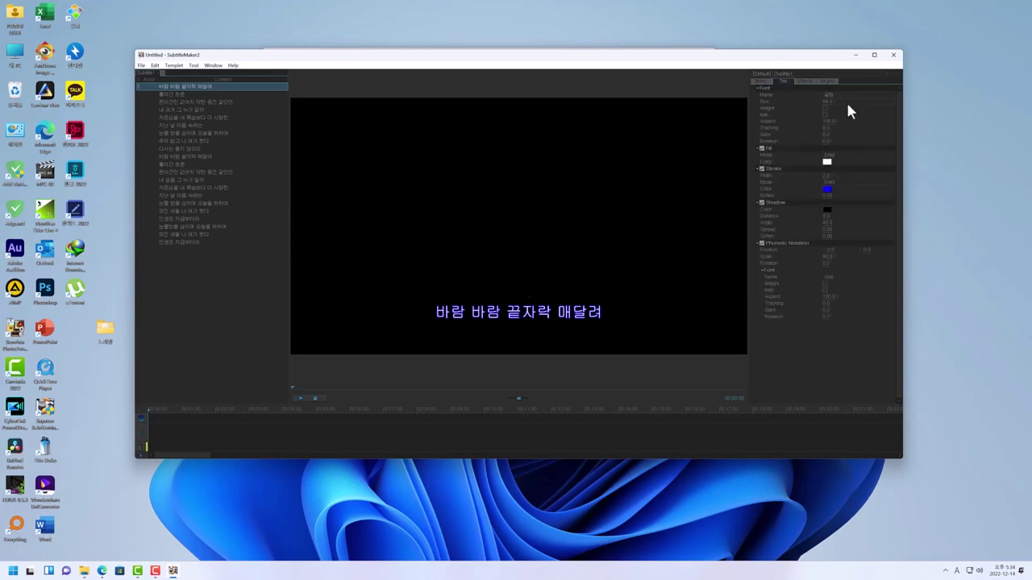
left_click(891, 97)
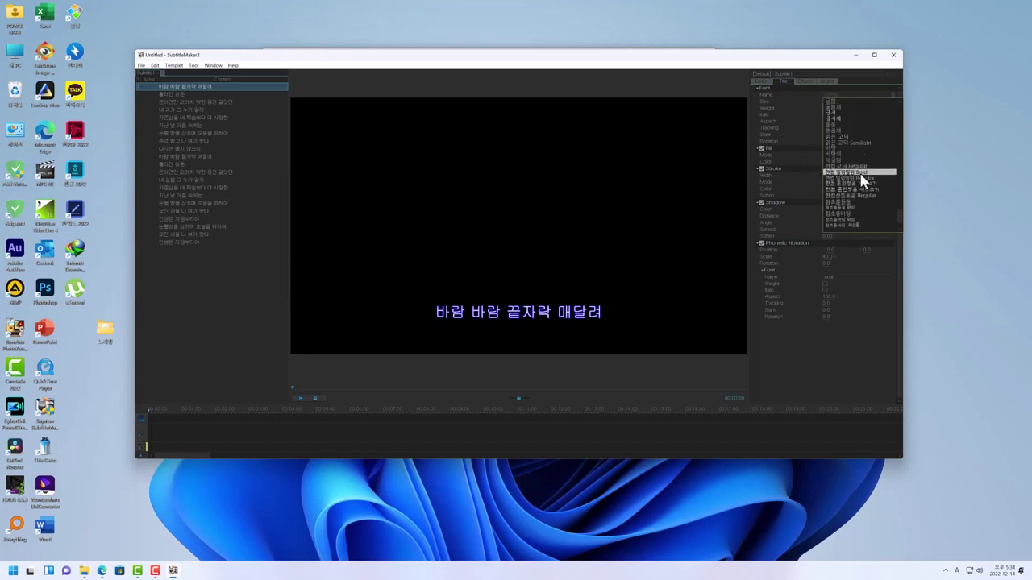
scroll(858, 181, "down", 2)
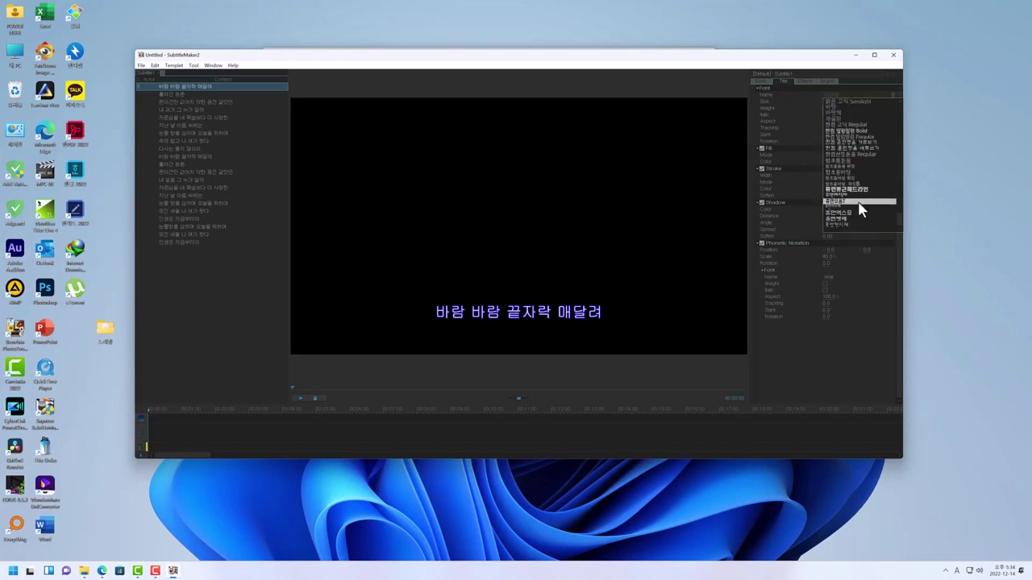
scroll(866, 214, "up", 8)
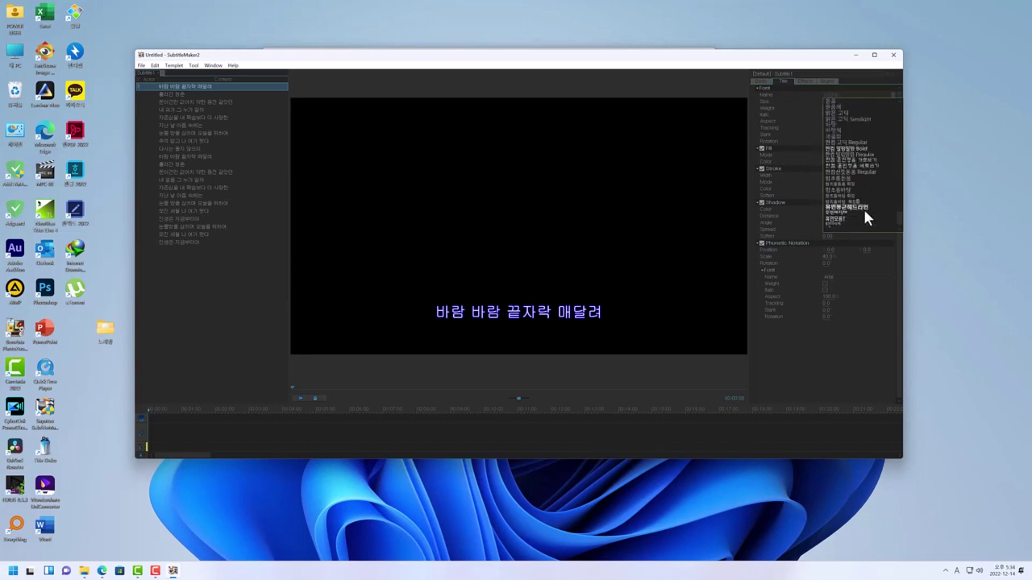
scroll(866, 218, "up", 10)
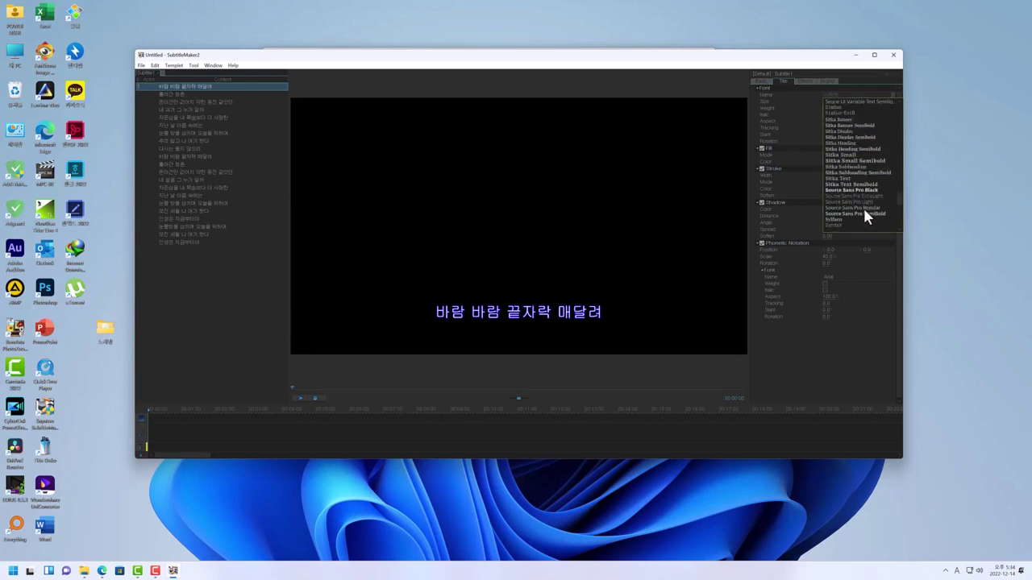
mouse_move(901, 205)
left_mouse_down()
mouse_move(898, 108)
mouse_move(905, 224)
left_mouse_up()
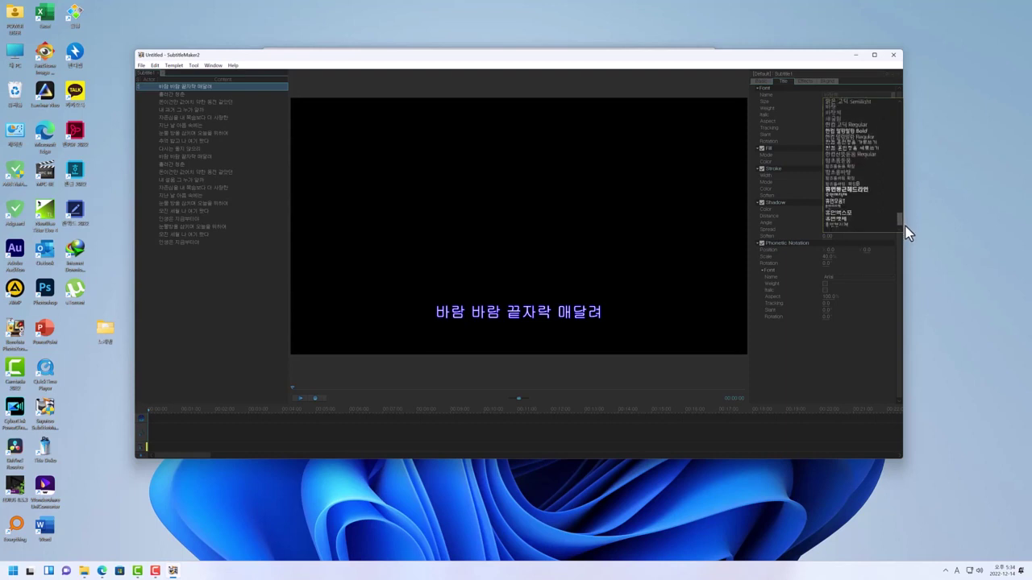
left_click(853, 131)
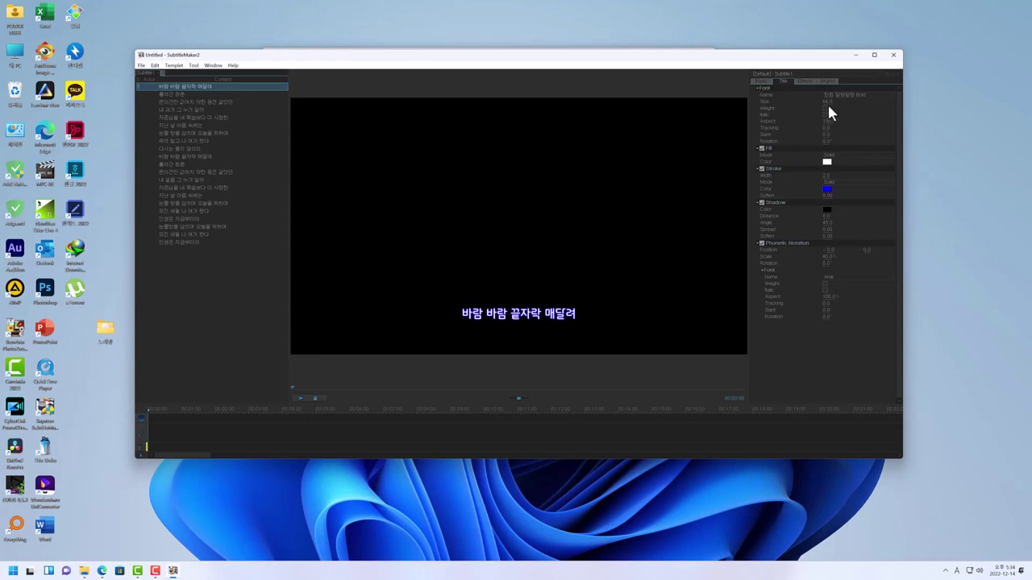
mouse_move(824, 105)
left_mouse_down()
mouse_move(852, 106)
mouse_move(822, 108)
mouse_move(832, 111)
left_mouse_up()
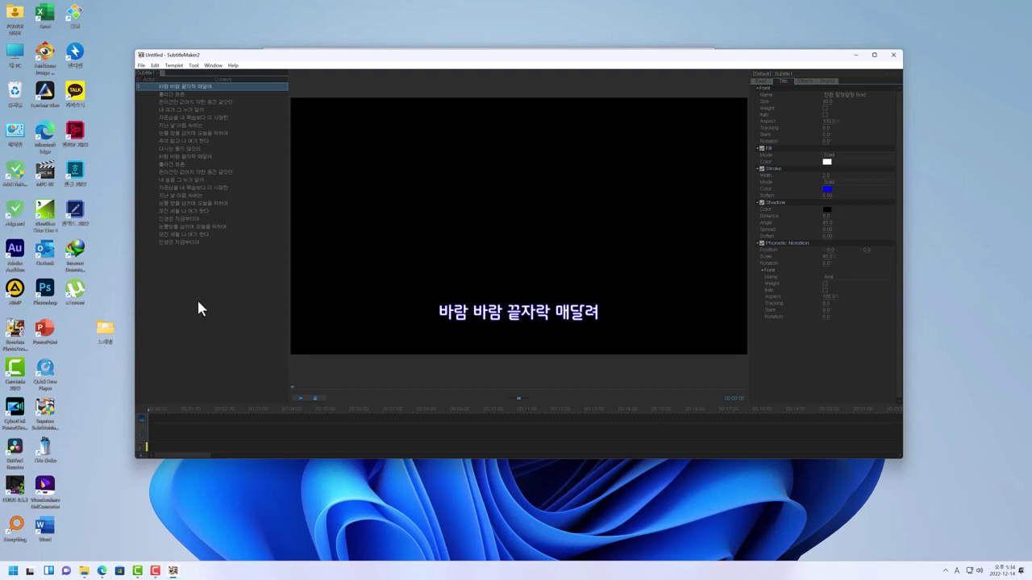
Step: Save the subtitle project as "동전인생" in the 노래방 folder on the desktop
left_click(141, 66)
left_click(177, 106)
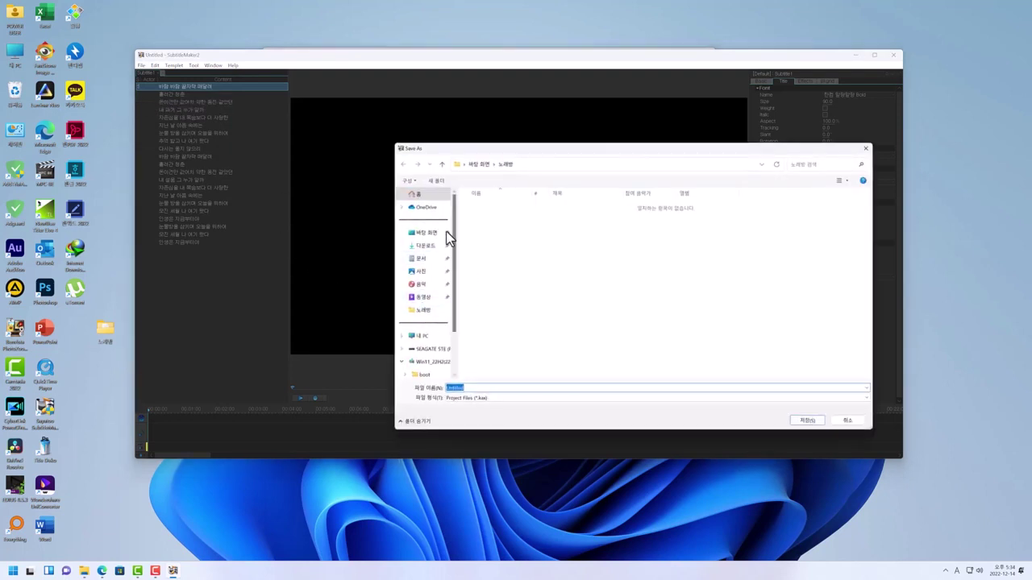
left_click(426, 233)
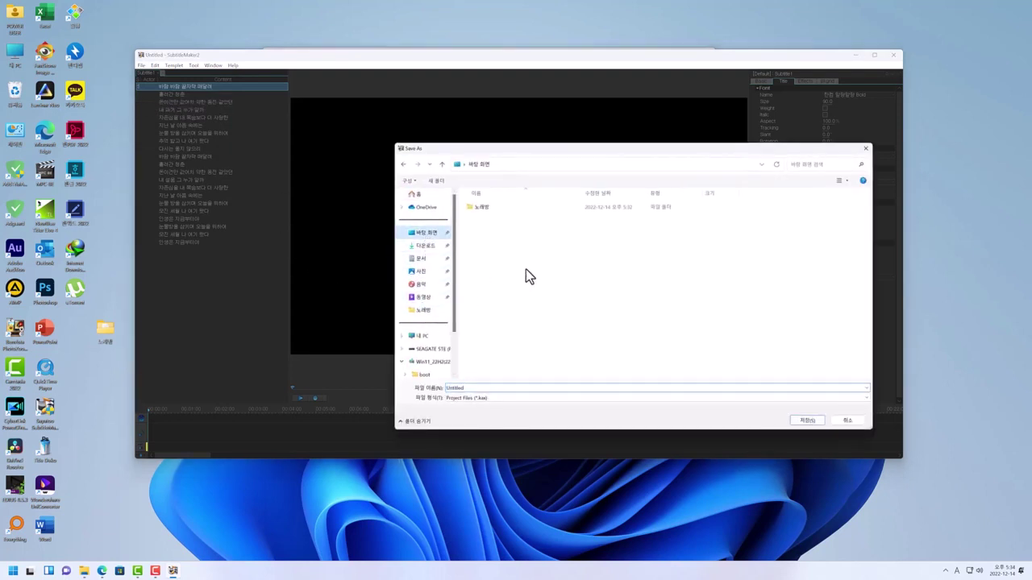
double_click(484, 208)
double_click(470, 389)
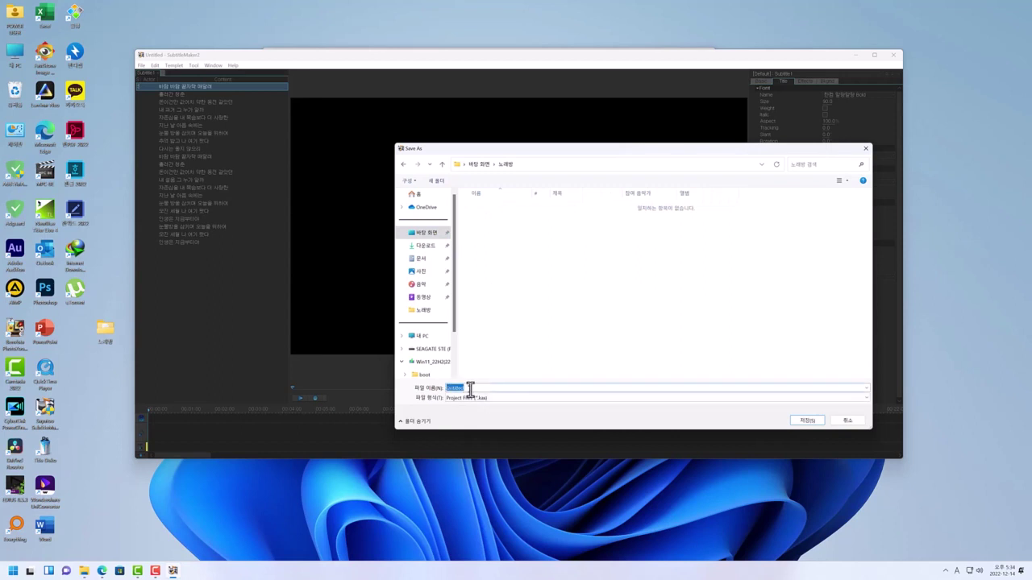
type("shd")
key("BackSpace")
key("BackSpace")
type("휴")
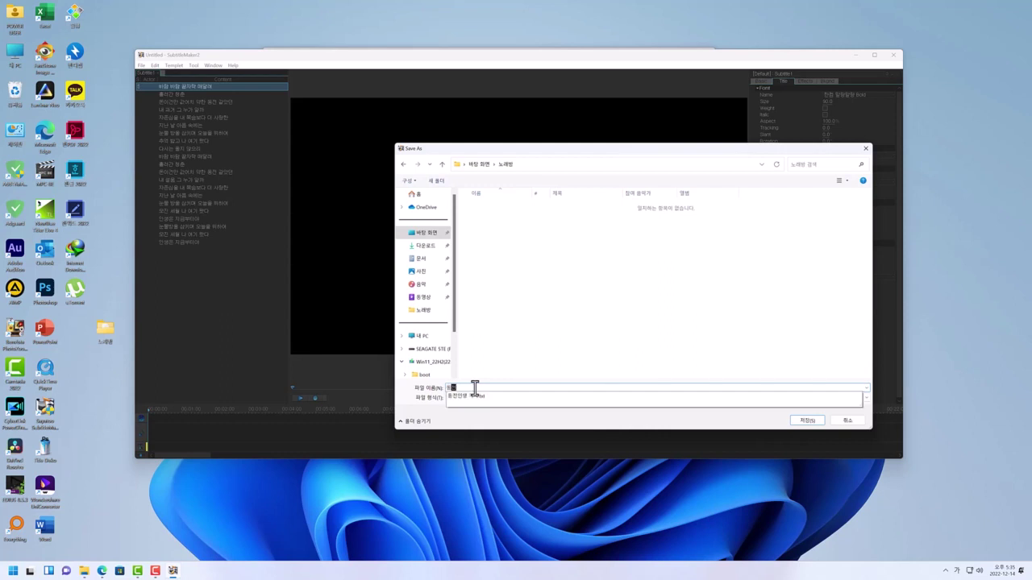
type("전선")
key("Return")
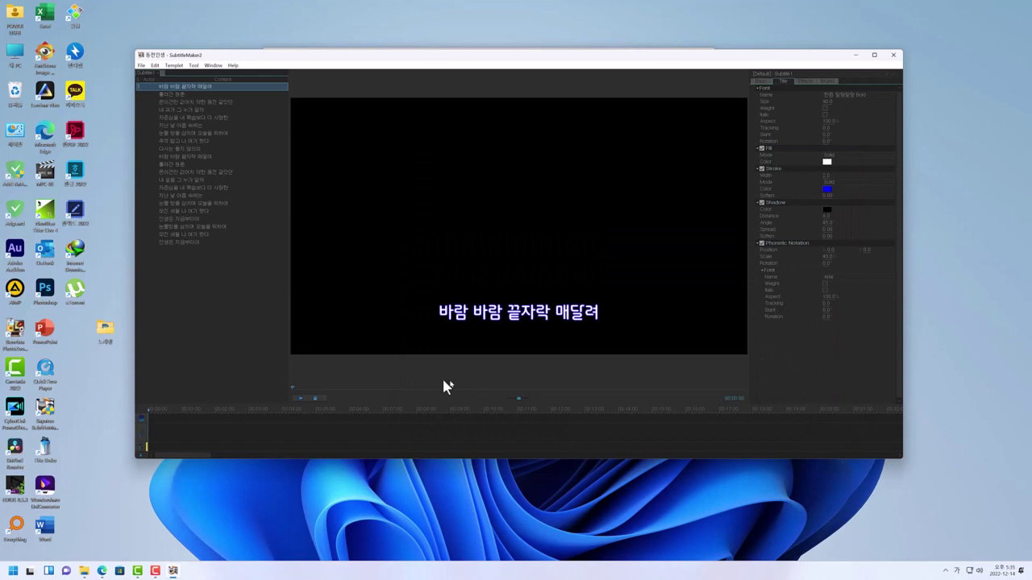
left_click(299, 399)
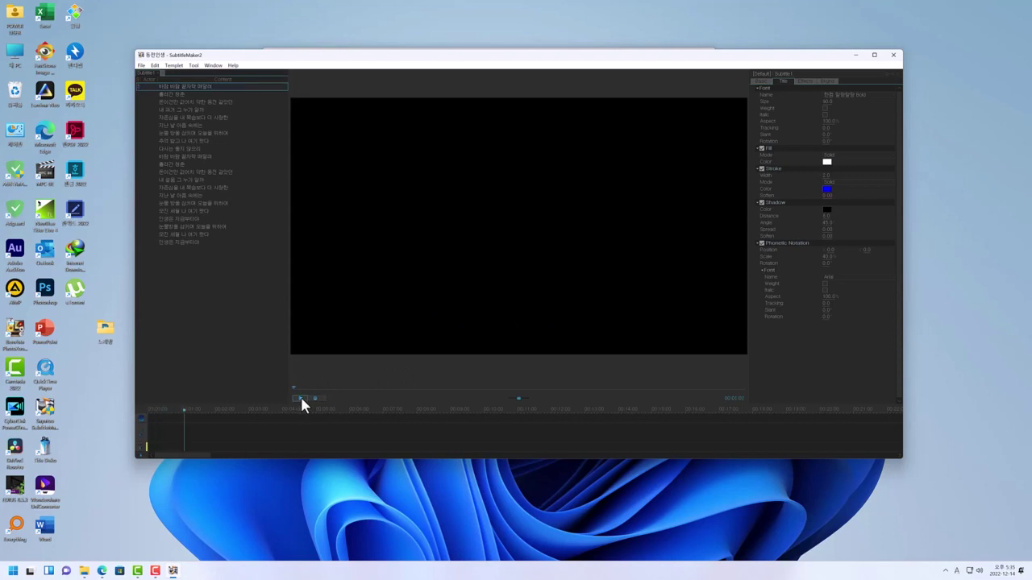
left_click(294, 387)
double_click(141, 436)
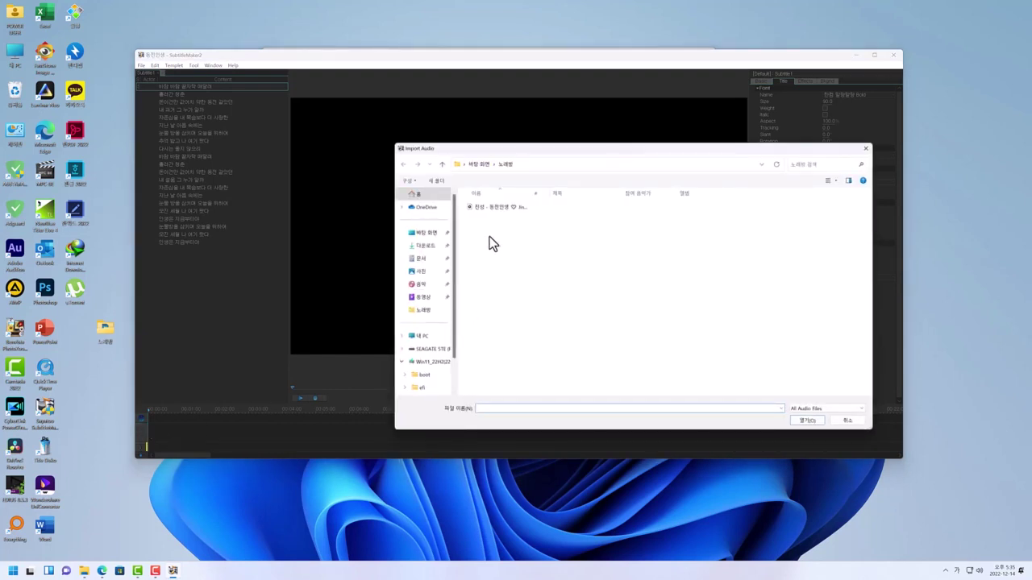
left_click(490, 207)
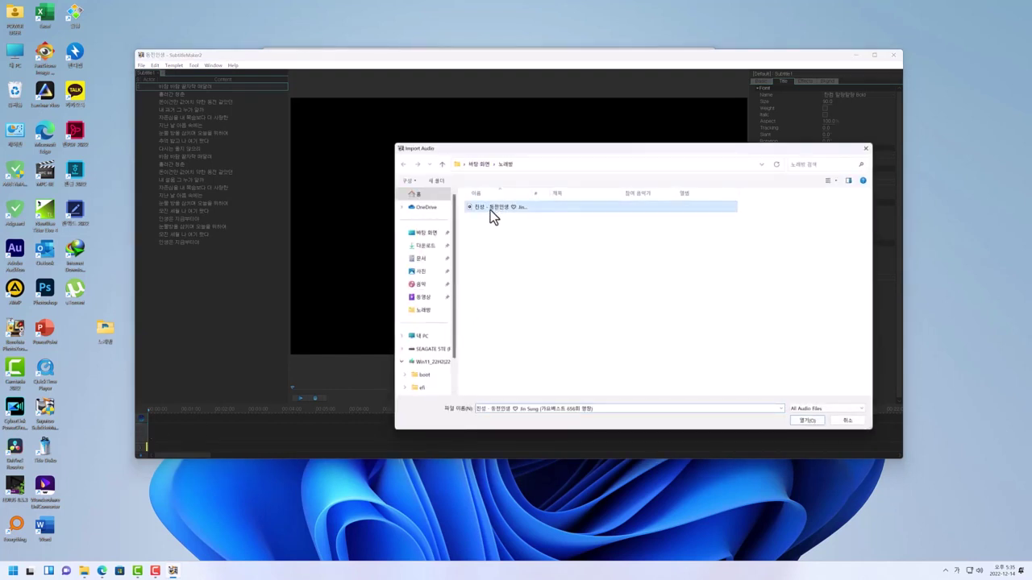
left_click(866, 149)
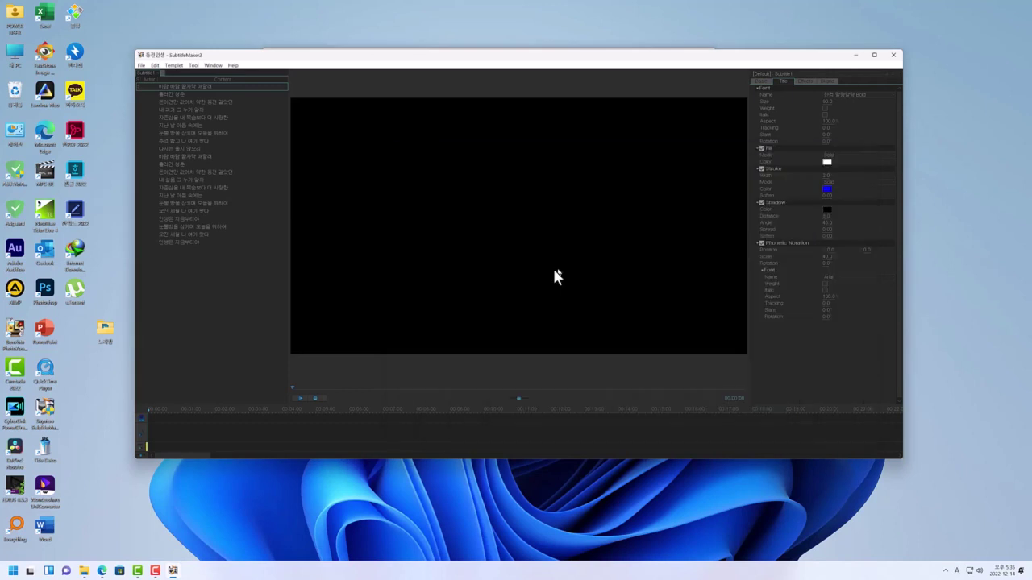
Step: Try to import the 동전인생 MP3 from the 노래방 folder into the SubtitleMaker2 timeline's audio track
double_click(104, 329)
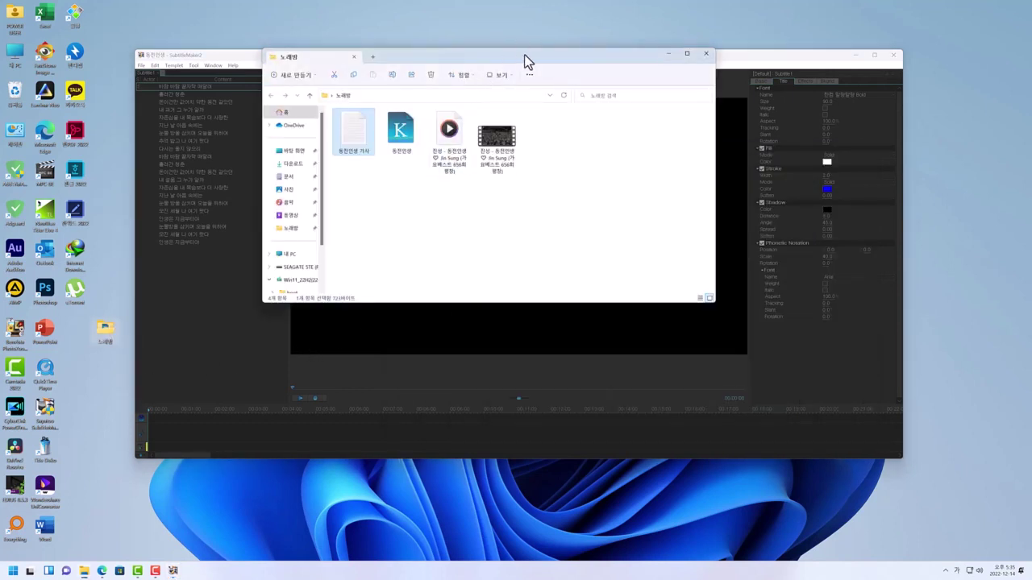
left_click_drag(524, 54, 827, 37)
left_click(762, 122)
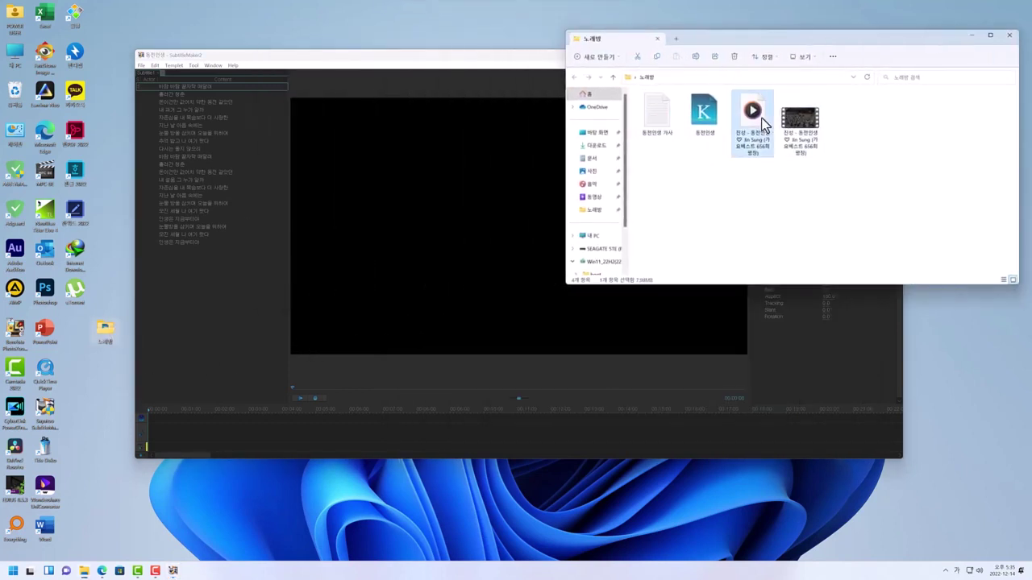
left_click_drag(755, 133, 268, 384)
left_click_drag(166, 424, 148, 453)
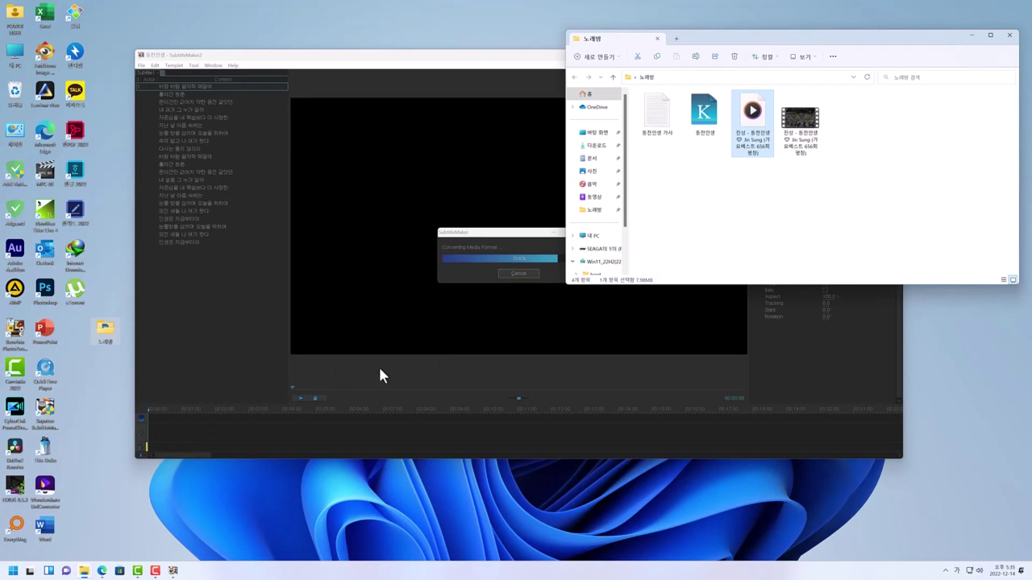
Step: Abort the stuck media conversion and force the unresponsive SubtitleMaker2 to close
left_click(516, 237)
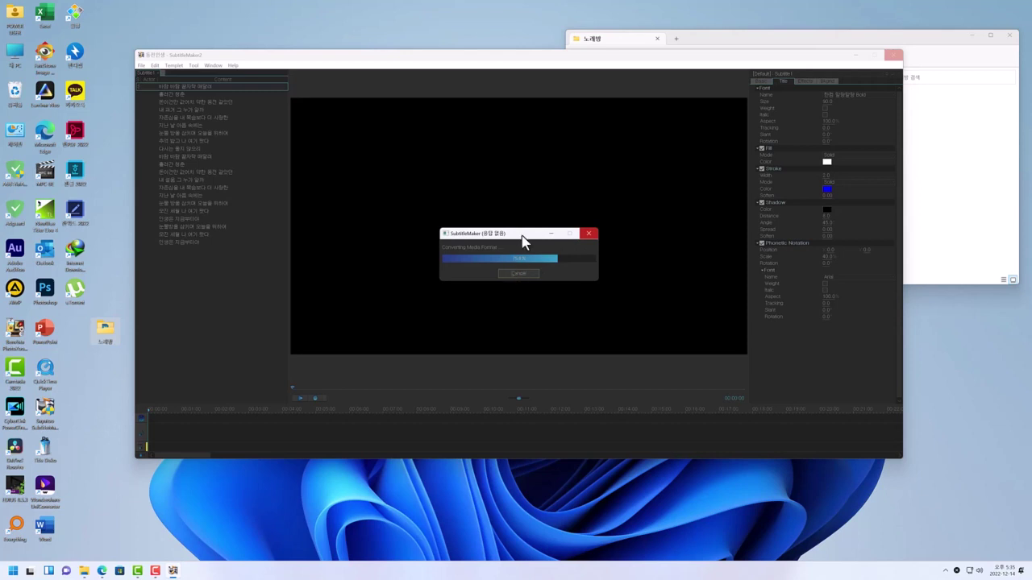
mouse_move(523, 239)
left_mouse_down()
mouse_move(493, 230)
mouse_move(505, 233)
left_mouse_up()
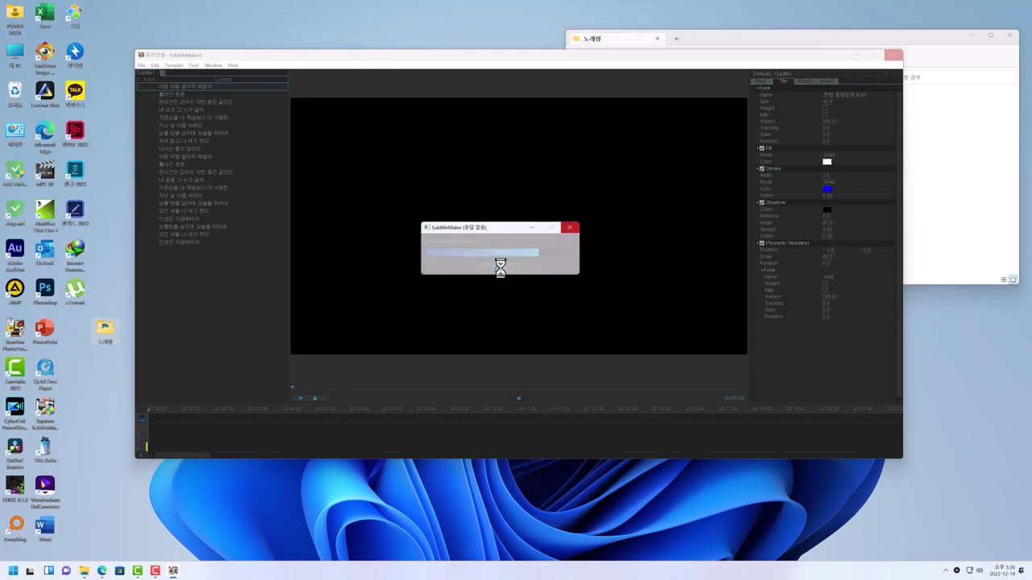
left_click(569, 230)
left_click(476, 298)
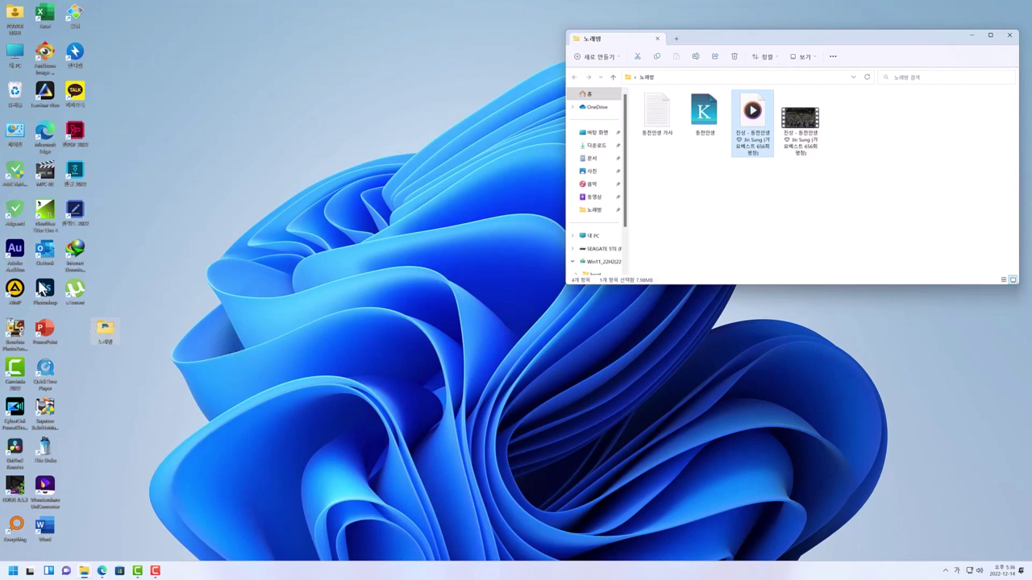
Step: Relaunch SubtitleMaker2 from the desktop, dismiss its startup tips and move its window slightly down
left_click(46, 412)
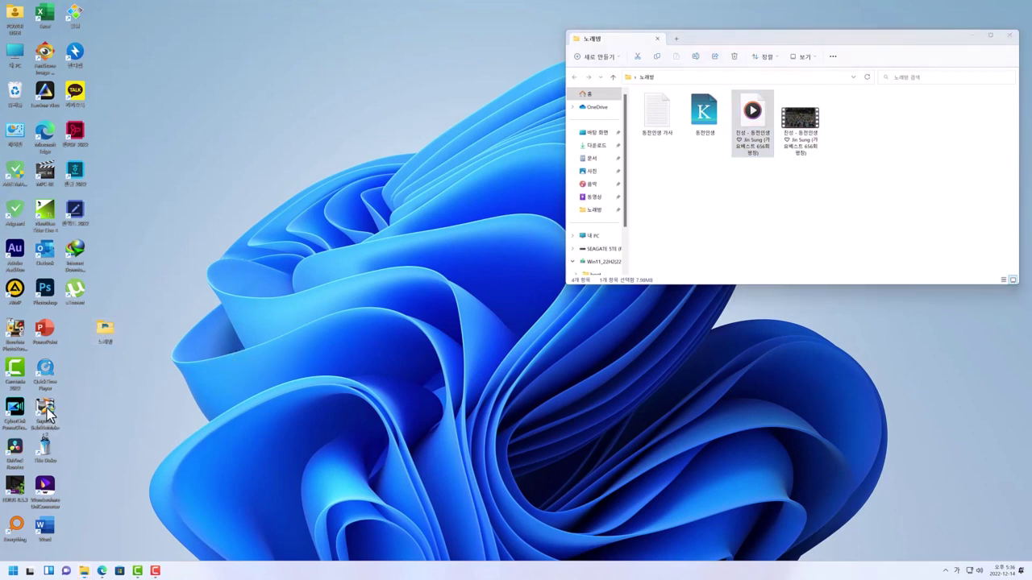
double_click(46, 413)
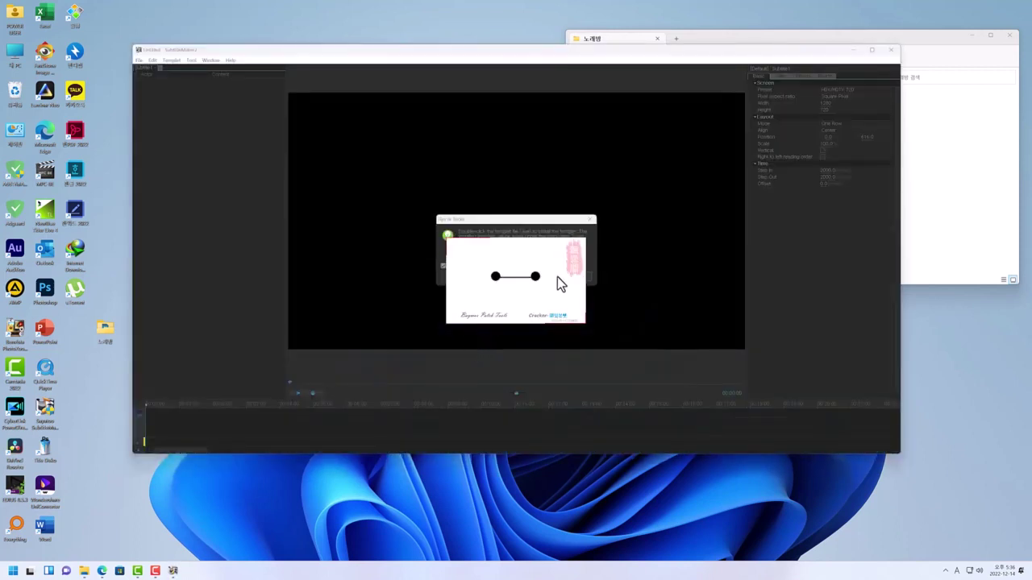
left_click(557, 281)
left_click(568, 276)
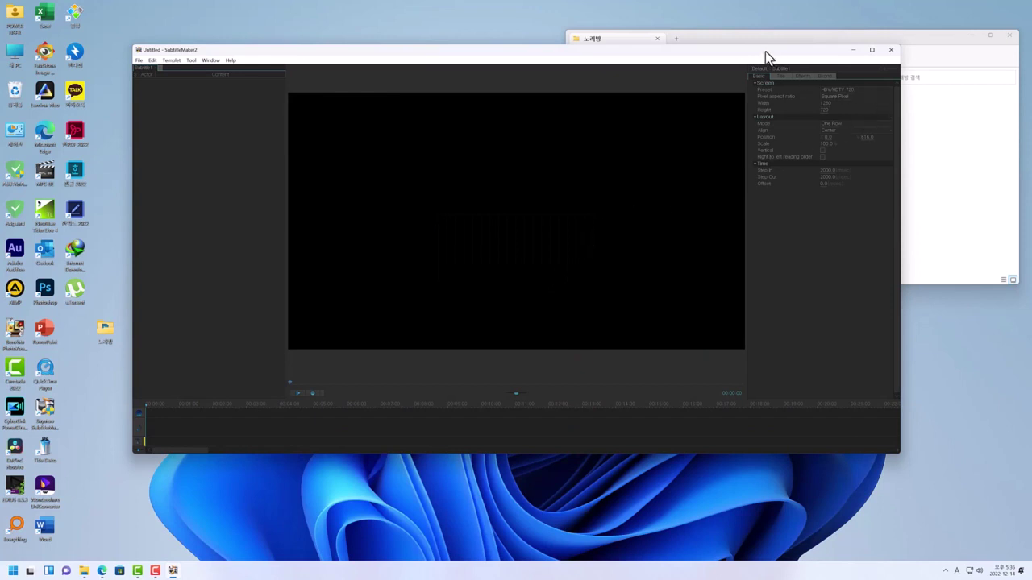
left_click_drag(767, 51, 764, 78)
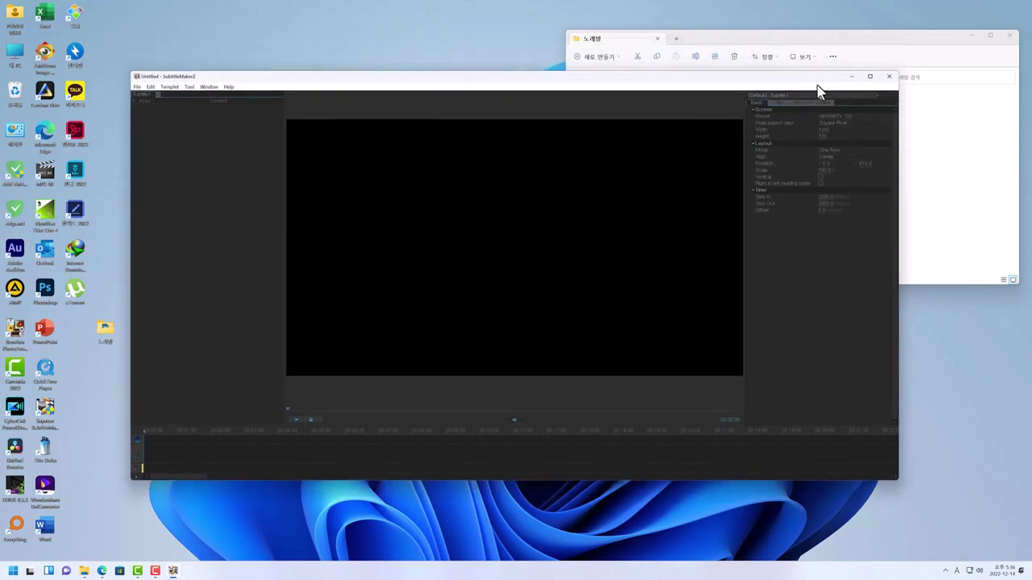
Step: Open the saved subtitle project "동전인생" from the 노래방 folder on the desktop
left_click(139, 87)
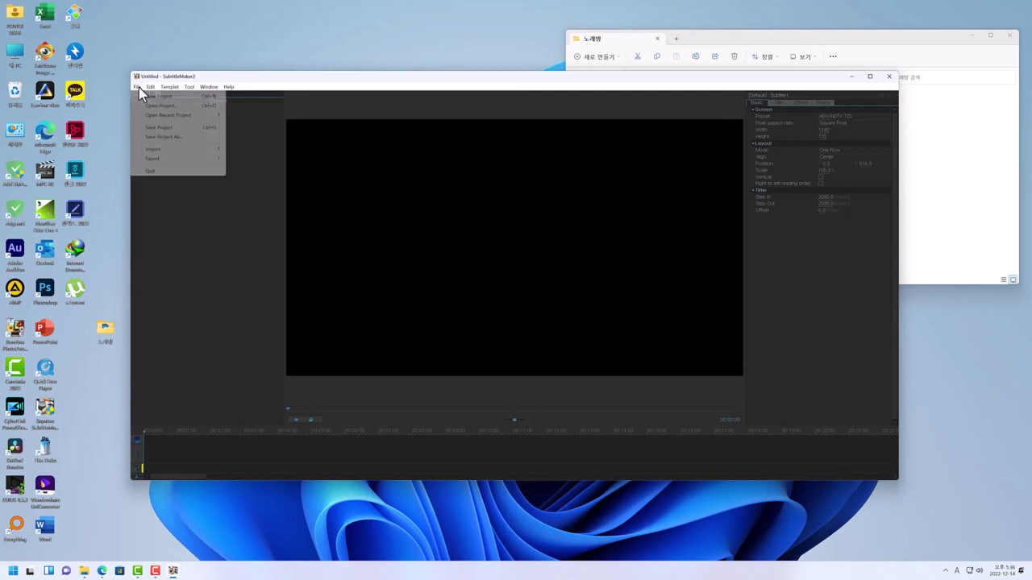
mouse_move(151, 89)
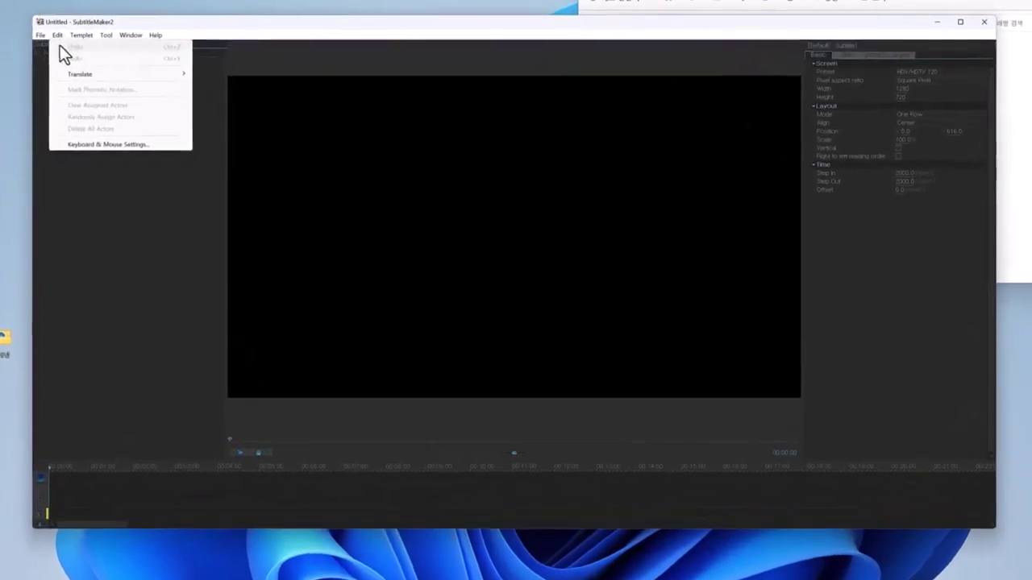
mouse_move(40, 35)
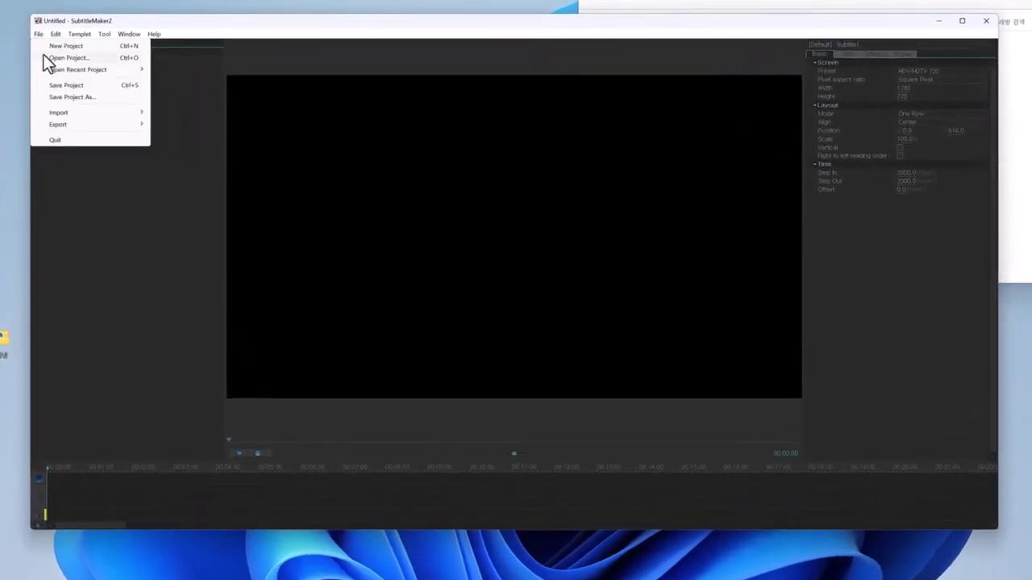
left_click(44, 56)
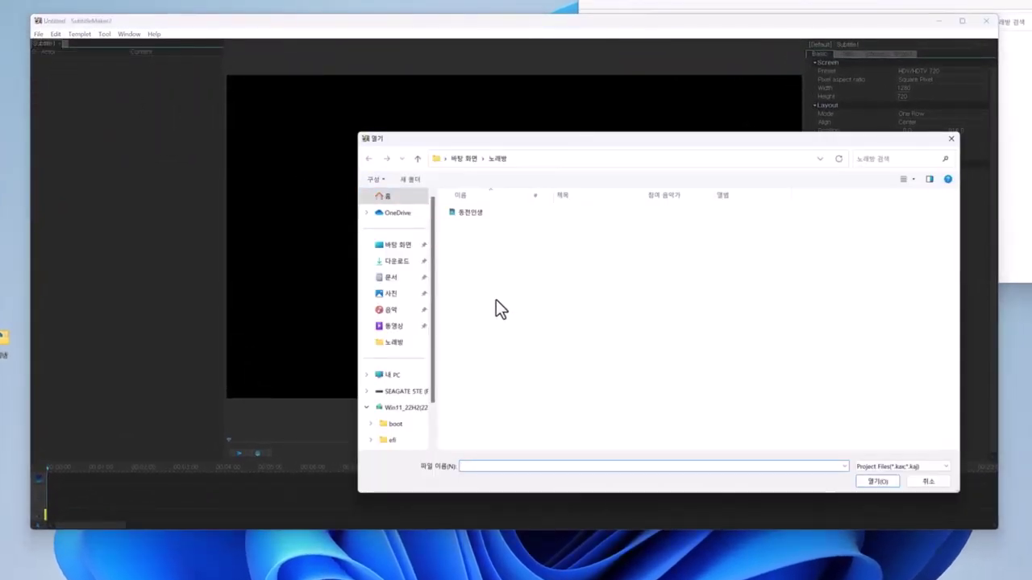
left_click(391, 245)
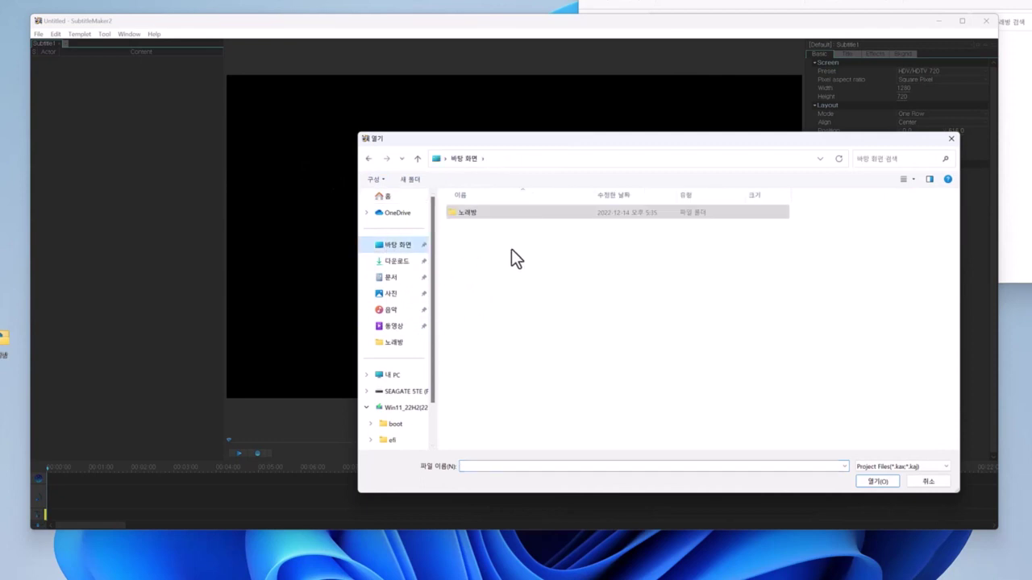
double_click(472, 212)
double_click(473, 212)
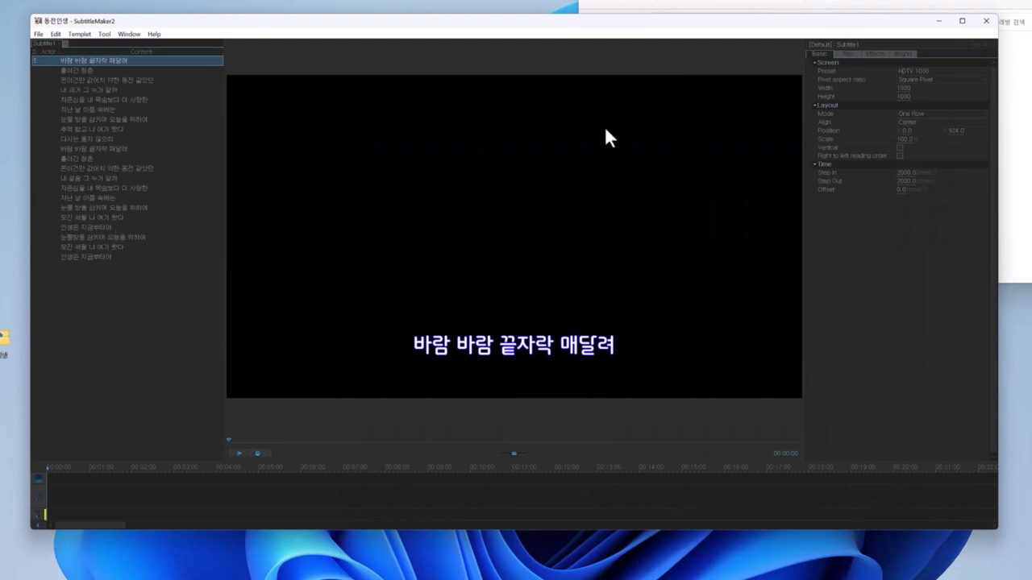
Step: Try to add the 동전인생 MP3 to the project by dropping it from the 노래방 folder window onto the preview
left_click(779, 5)
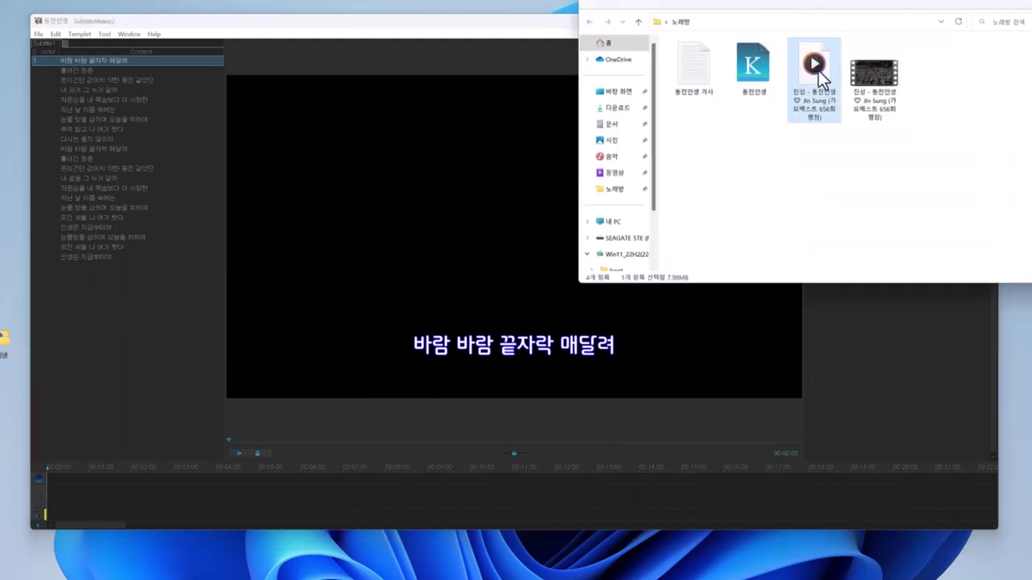
left_click_drag(810, 85, 332, 345)
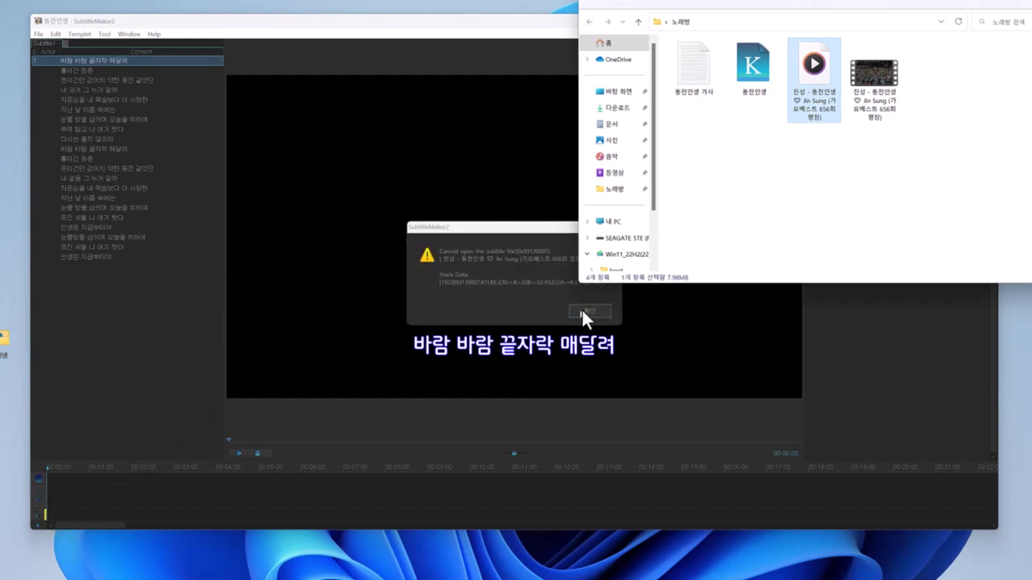
left_click(584, 312)
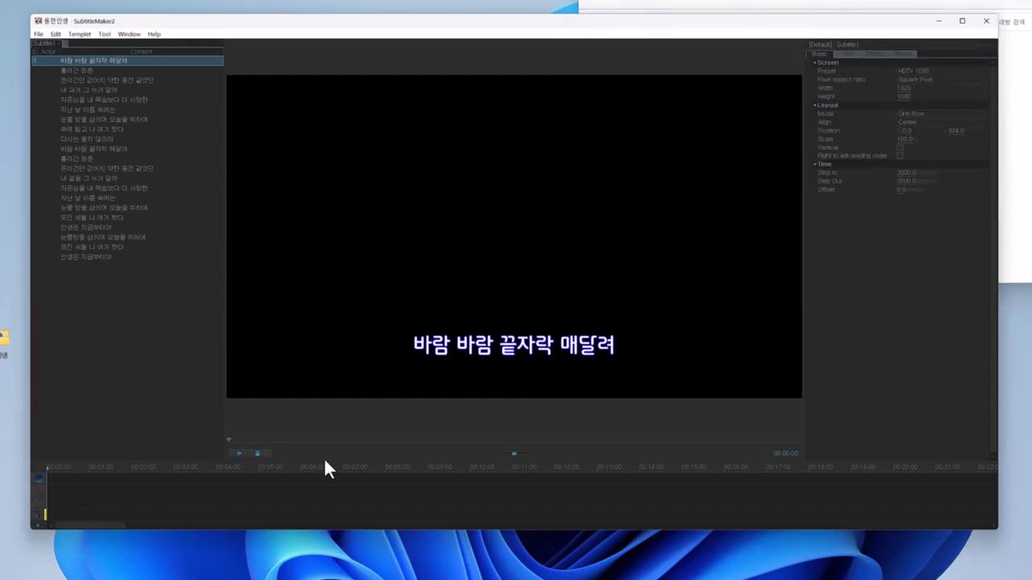
key("ctrl+i")
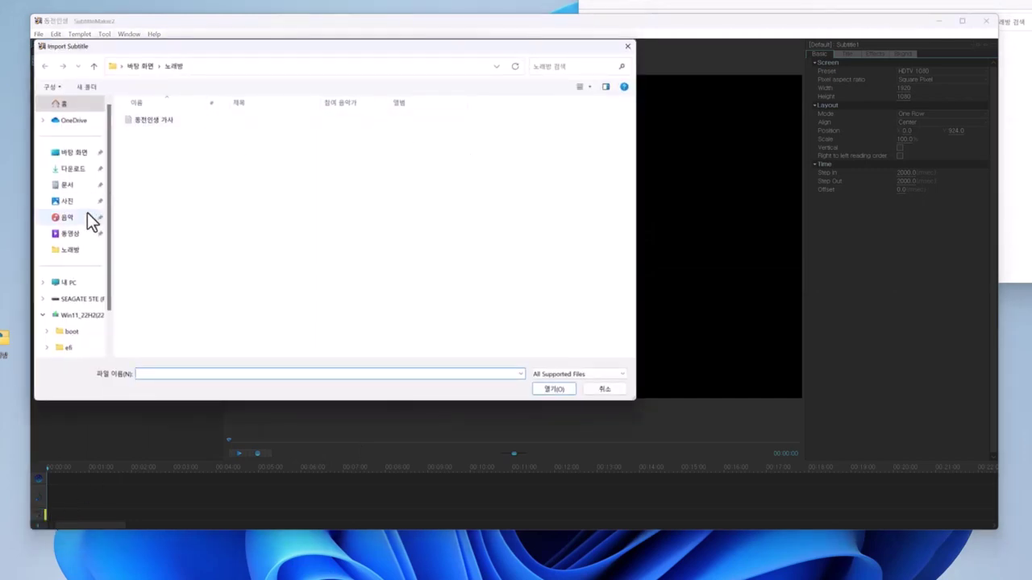
left_click(75, 157)
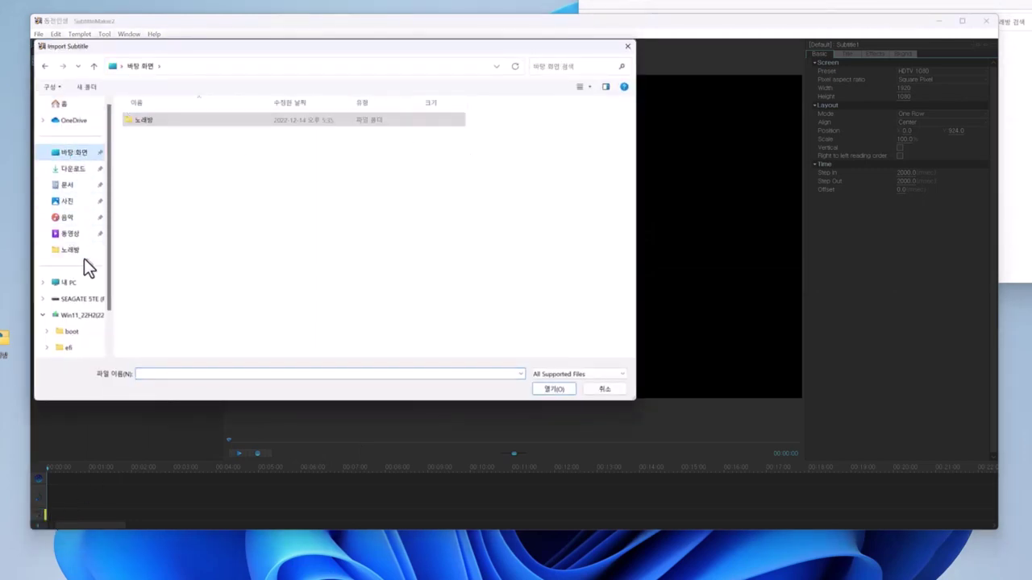
left_click(71, 252)
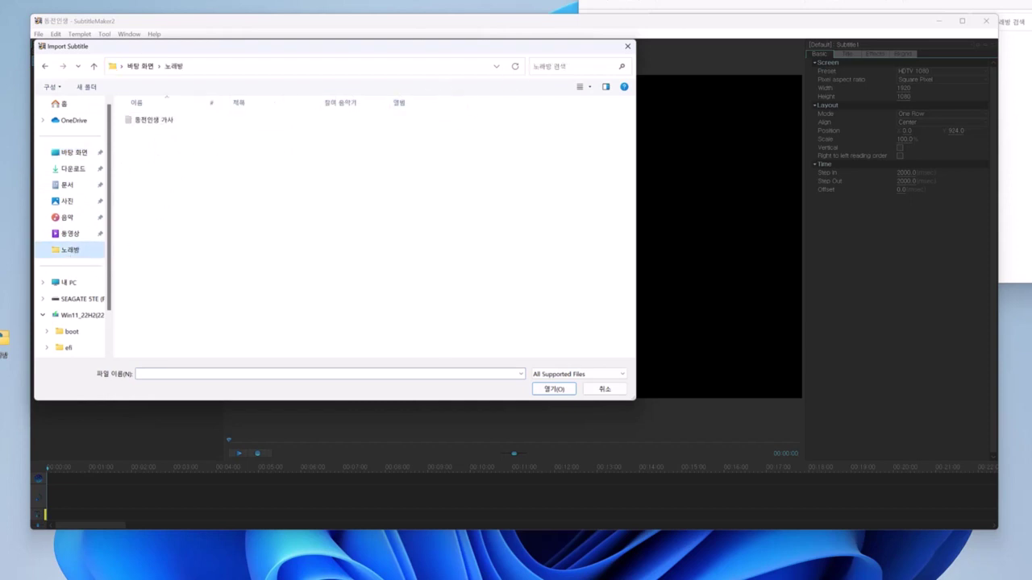
left_click(1016, 121)
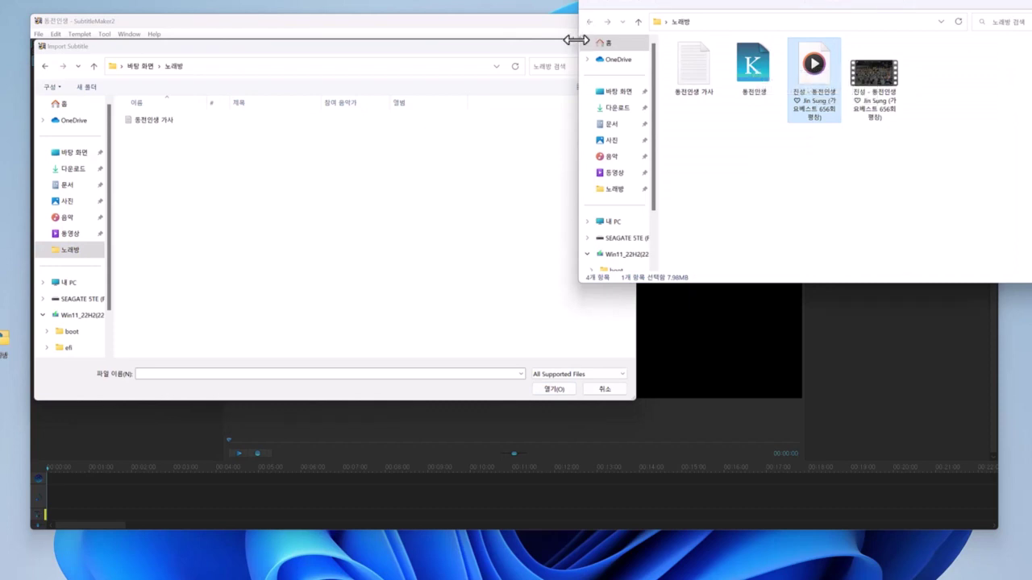
left_click(611, 391)
left_click(605, 389)
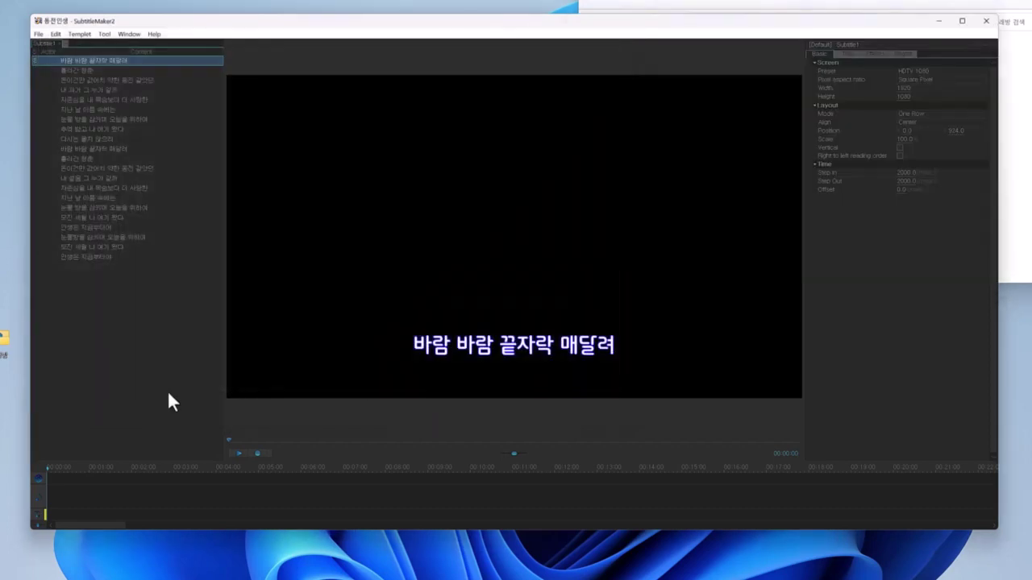
Step: Import the 동전인생 MP3 from the 노래방 folder into the timeline's audio track
left_click(37, 498)
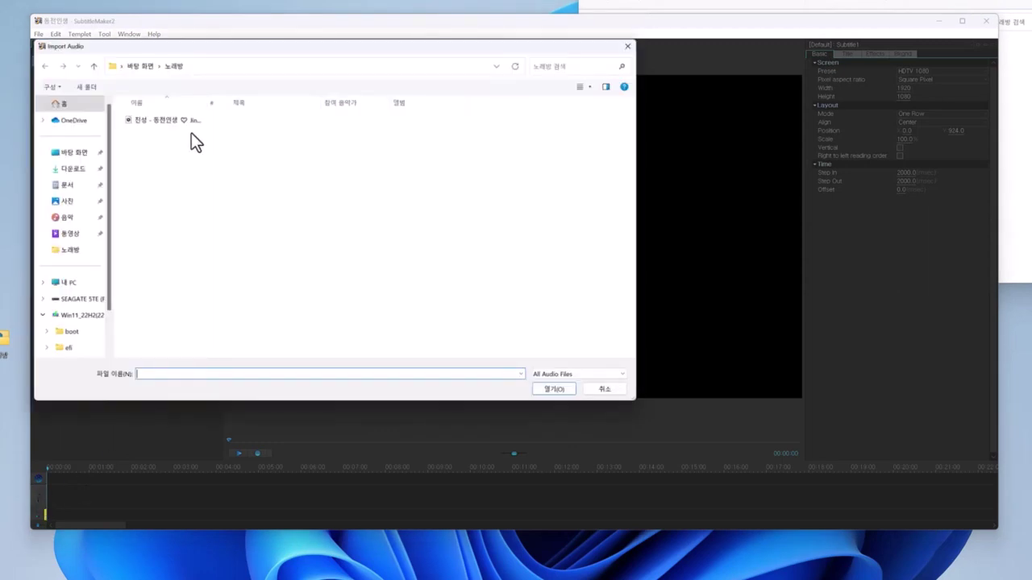
double_click(162, 120)
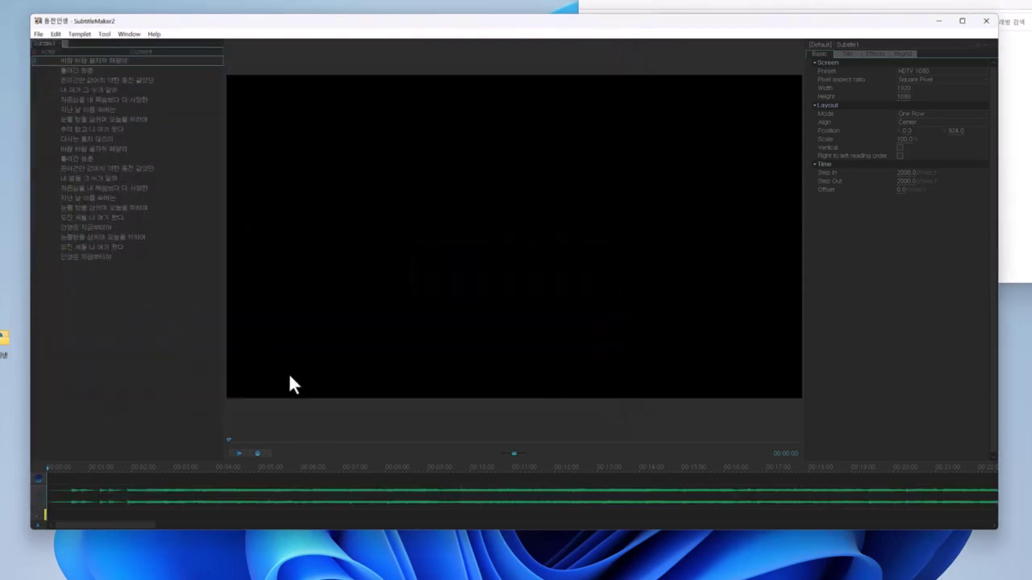
left_click(738, 7)
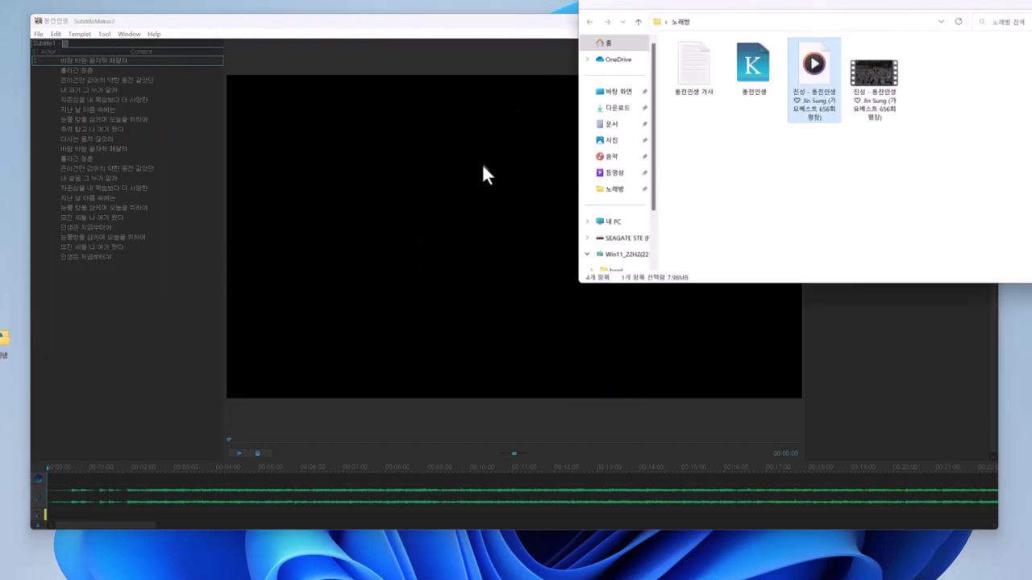
left_click(113, 394)
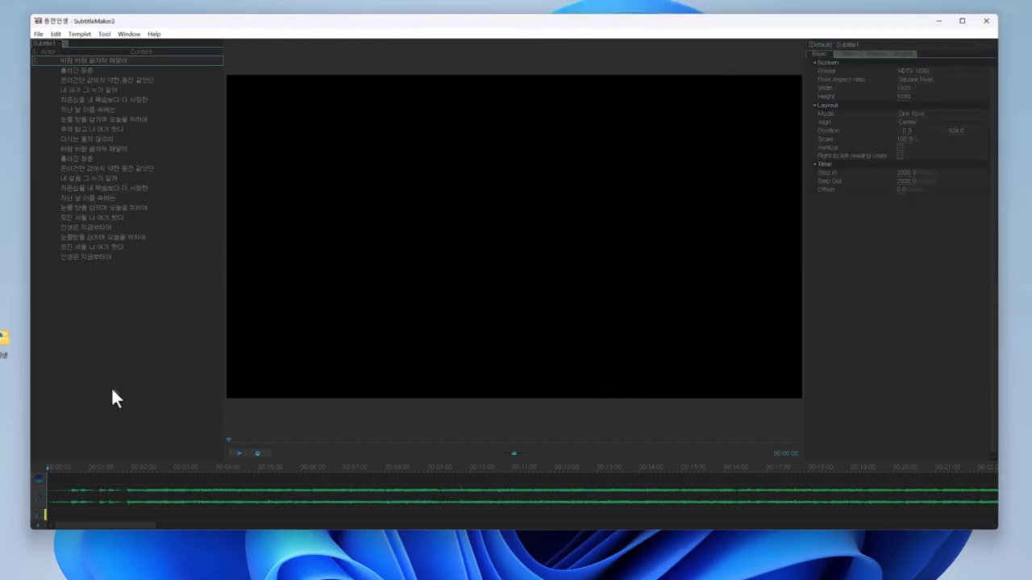
Step: Play the opening of the imported song briefly and return the playhead to the start
left_click(239, 454)
left_click(238, 453)
left_click_drag(241, 441, 223, 441)
Step: Record the lyric timing in word-by-word mode with auto-filled gaps, from the first line through the last line "인생은 지금부터야"
left_click(75, 59)
left_click(75, 88)
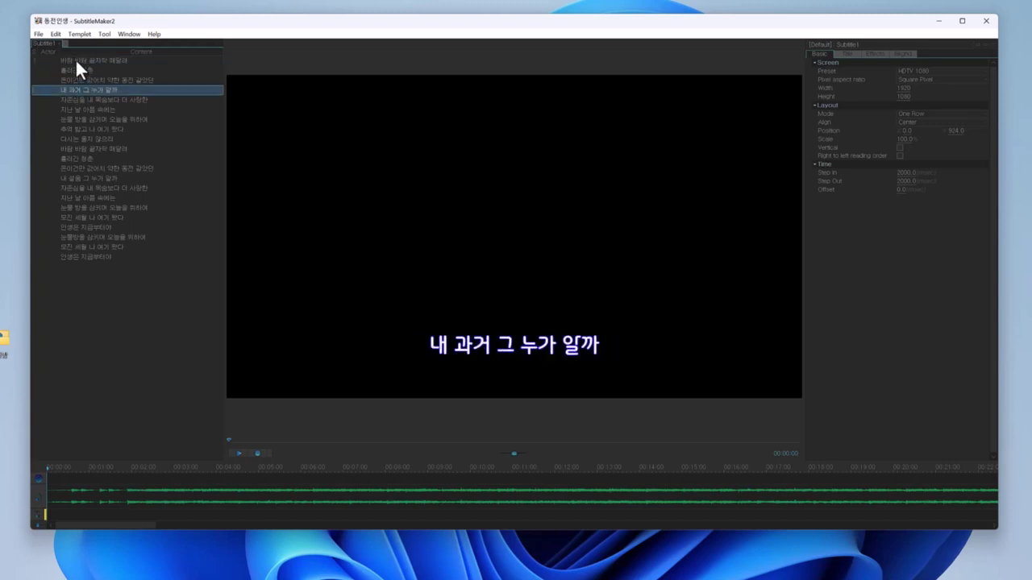
left_click(77, 60)
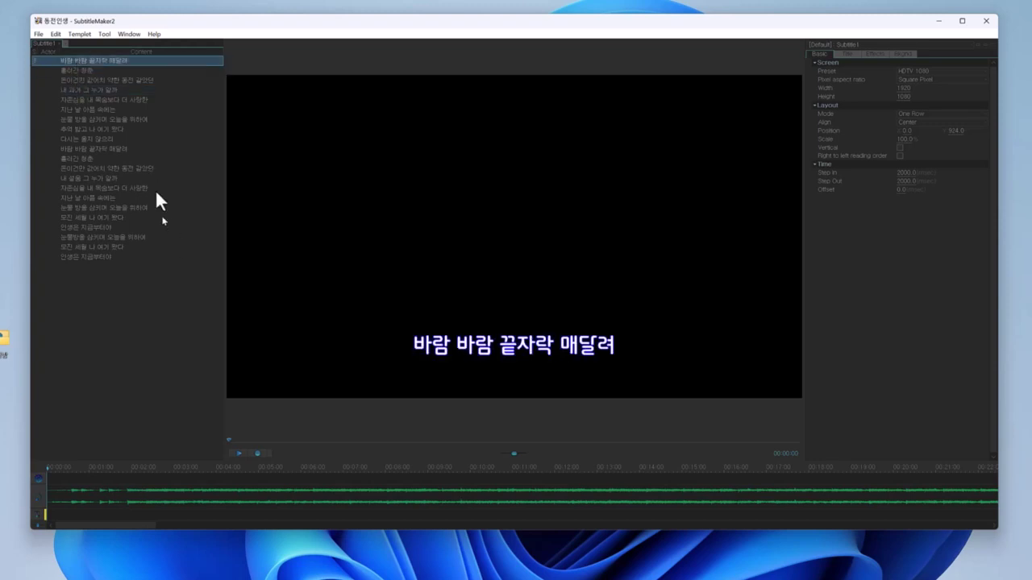
left_click(120, 89)
left_click(93, 60)
left_click(257, 454)
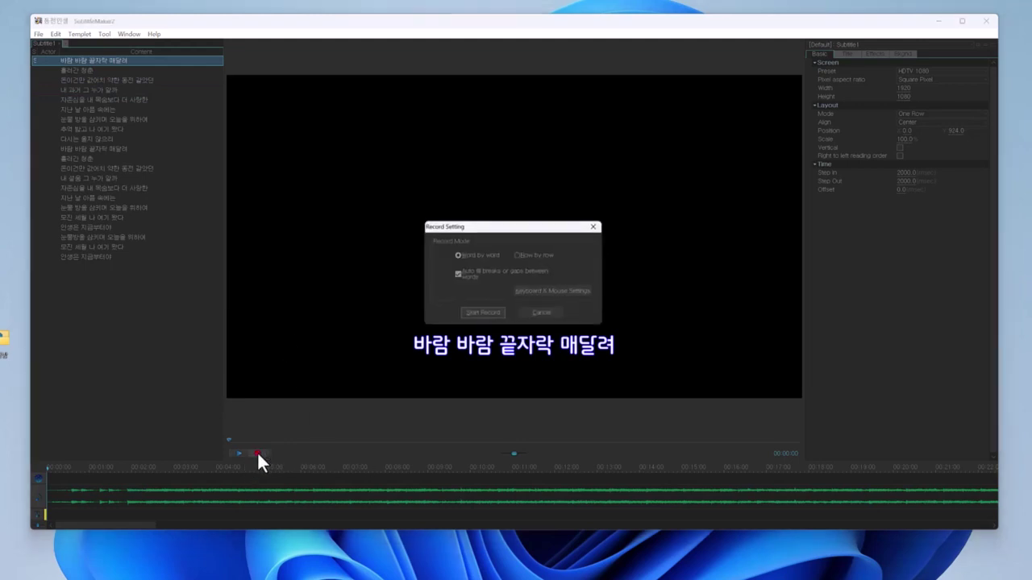
left_click(481, 314)
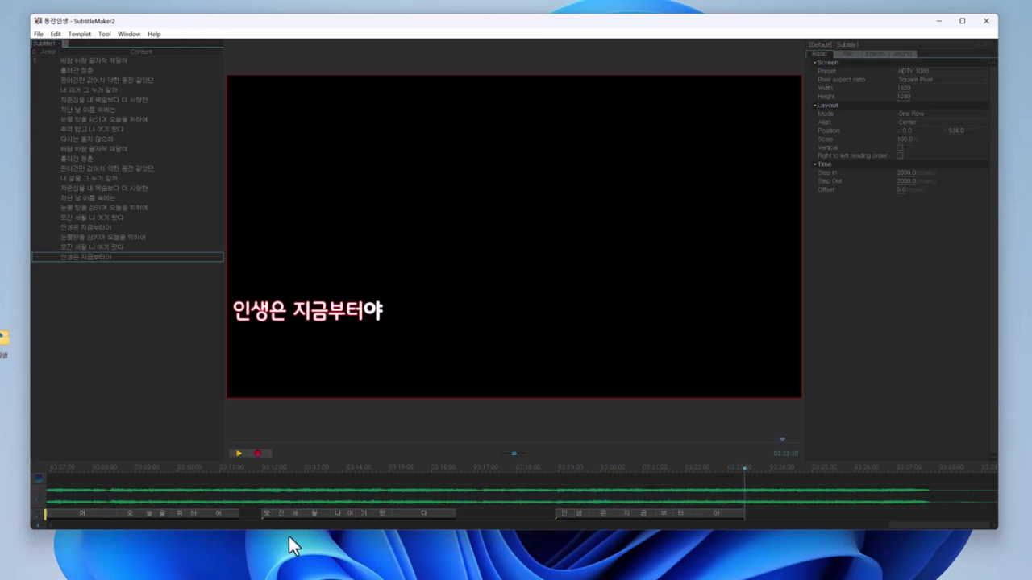
key("space")
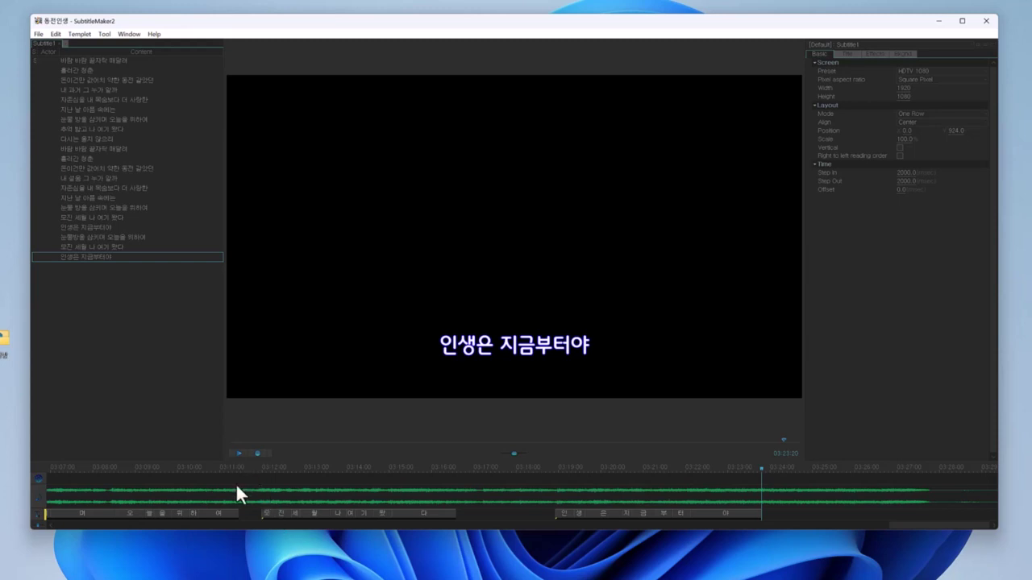
Step: Play back the recorded timing of the second-to-last lyric line, starting just before it at about 03:11
left_click_drag(764, 474, 241, 502)
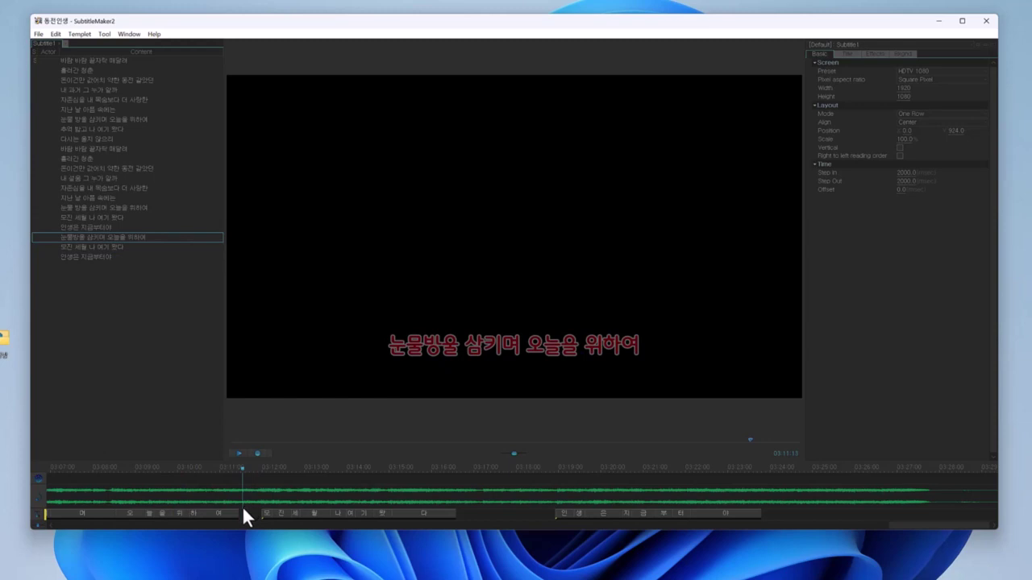
left_click(240, 453)
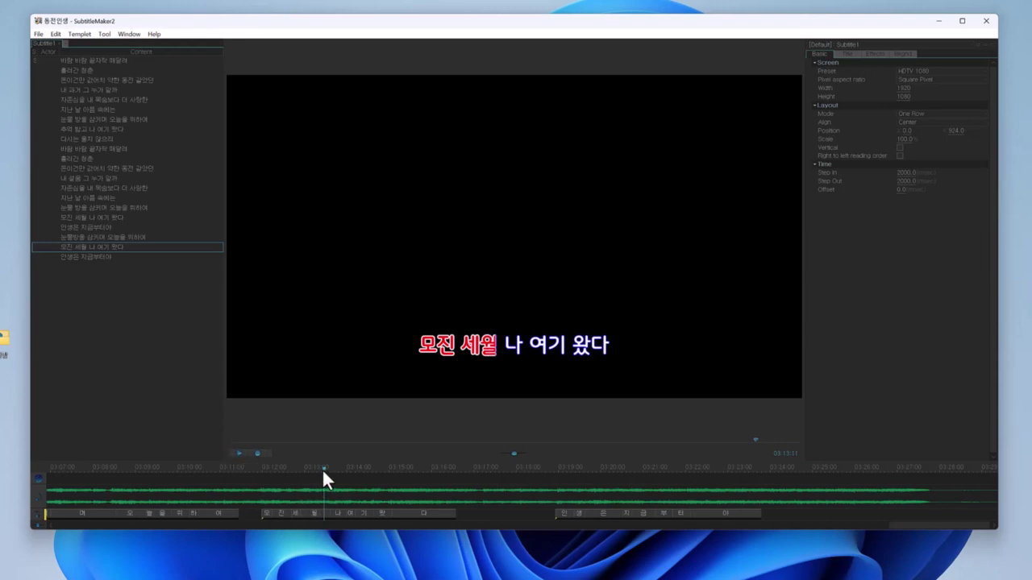
left_click(321, 471)
left_click(238, 452)
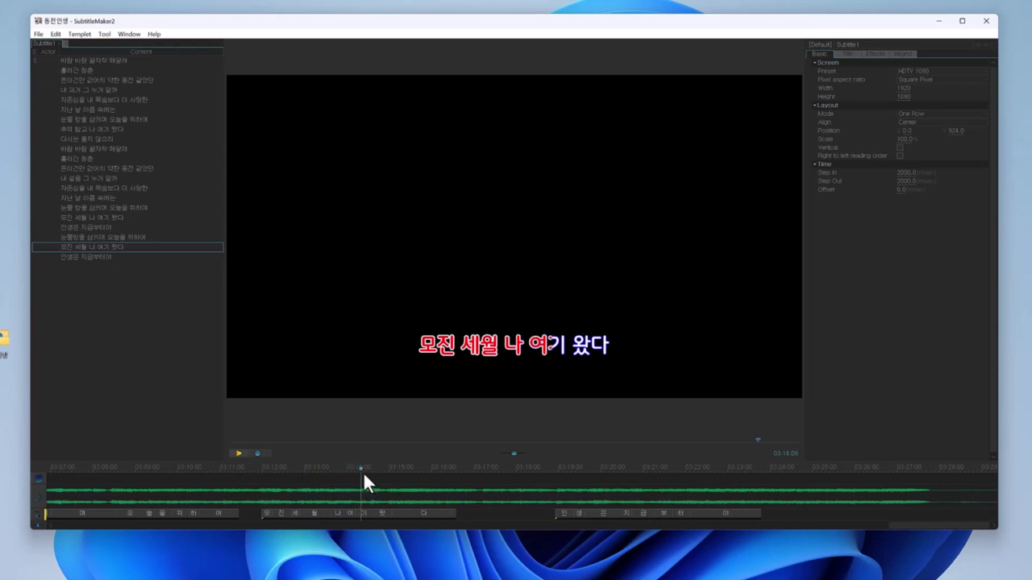
left_click_drag(366, 469, 246, 456)
left_click(239, 453)
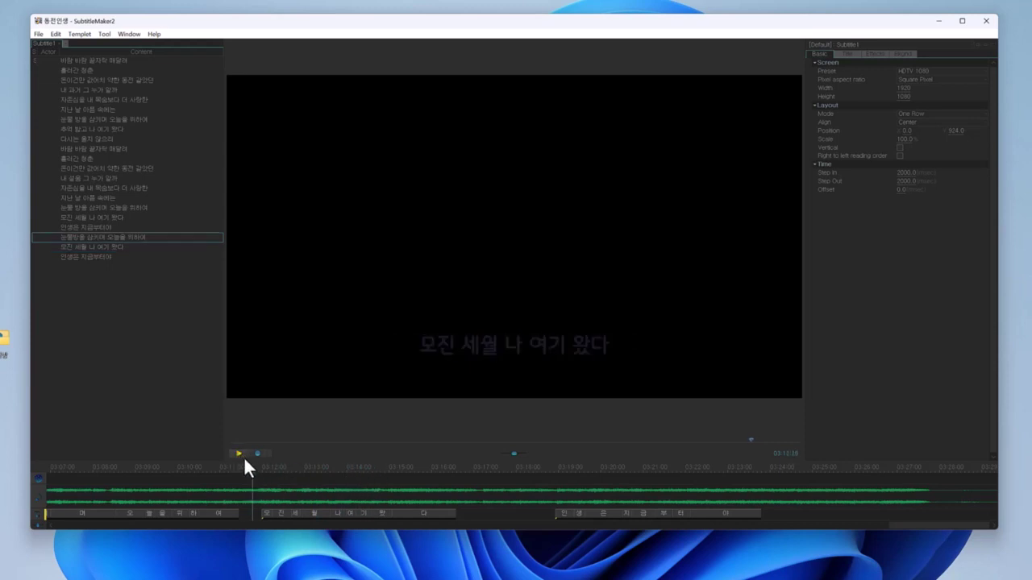
Step: Change the text of the second-to-last lyric line to "추억 밟고 나 여기 왔다"
left_click(85, 246)
right_click(85, 247)
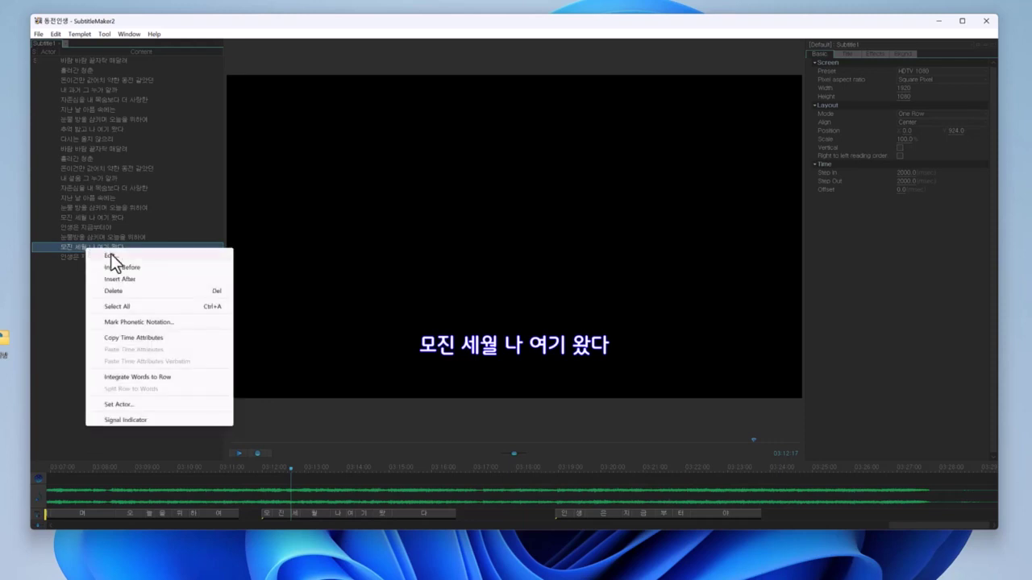
left_click(120, 255)
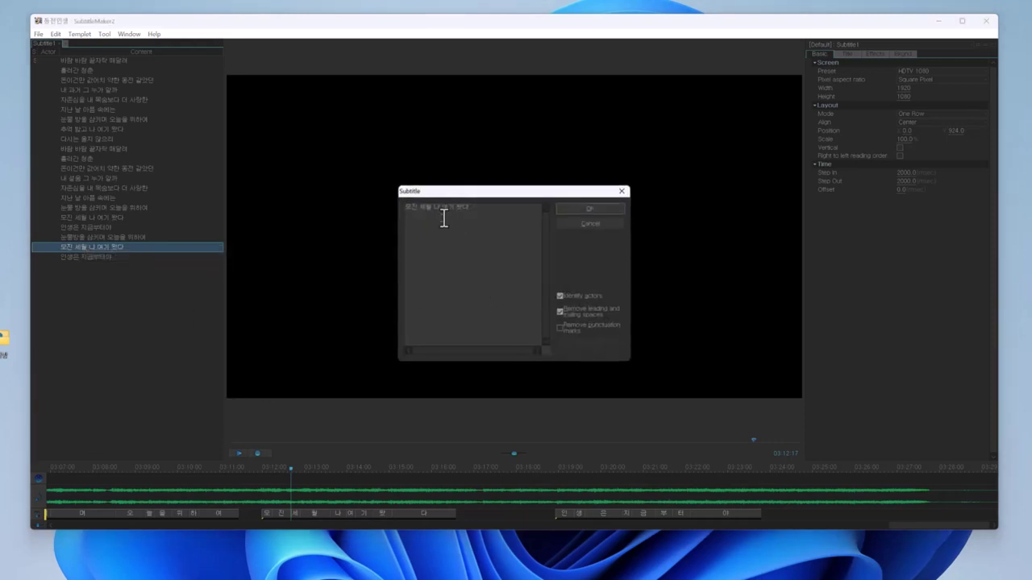
left_click_drag(432, 208, 399, 208)
type("ㅁ")
type("억")
type("팔")
left_click(588, 208)
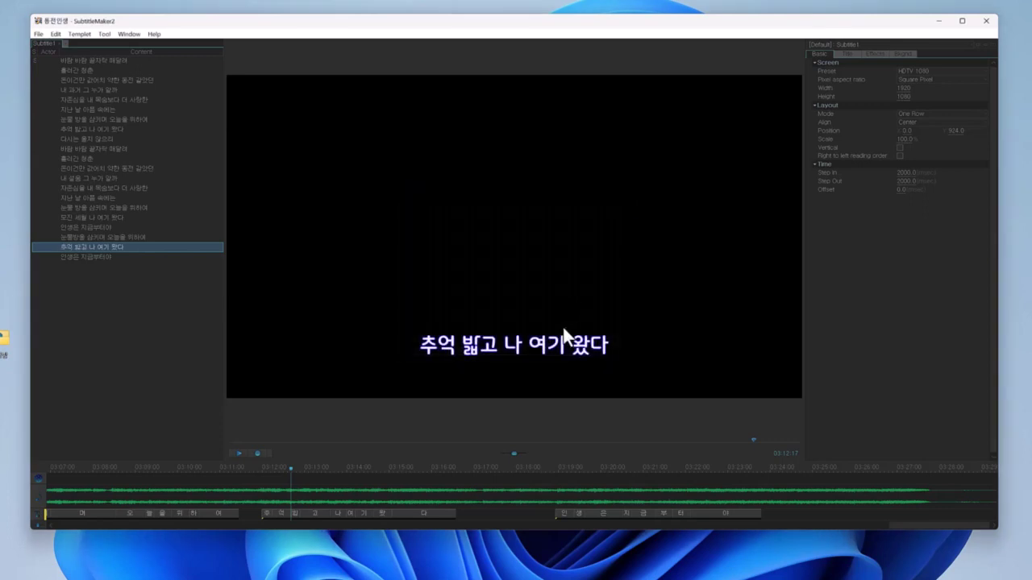
Step: Replay the corrected second-to-last lyric line from just before its first word
left_click_drag(292, 469, 259, 474)
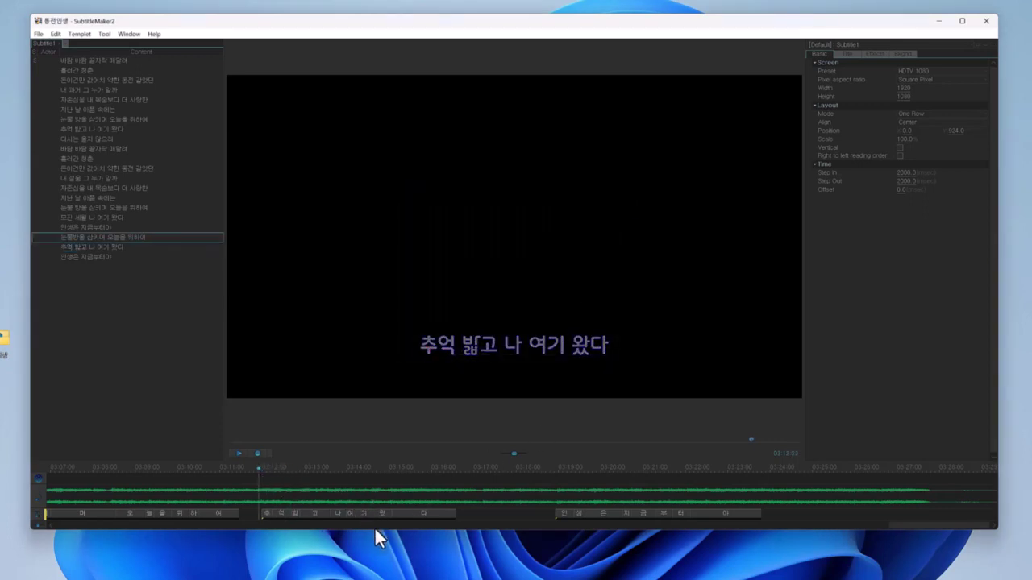
left_click(238, 453)
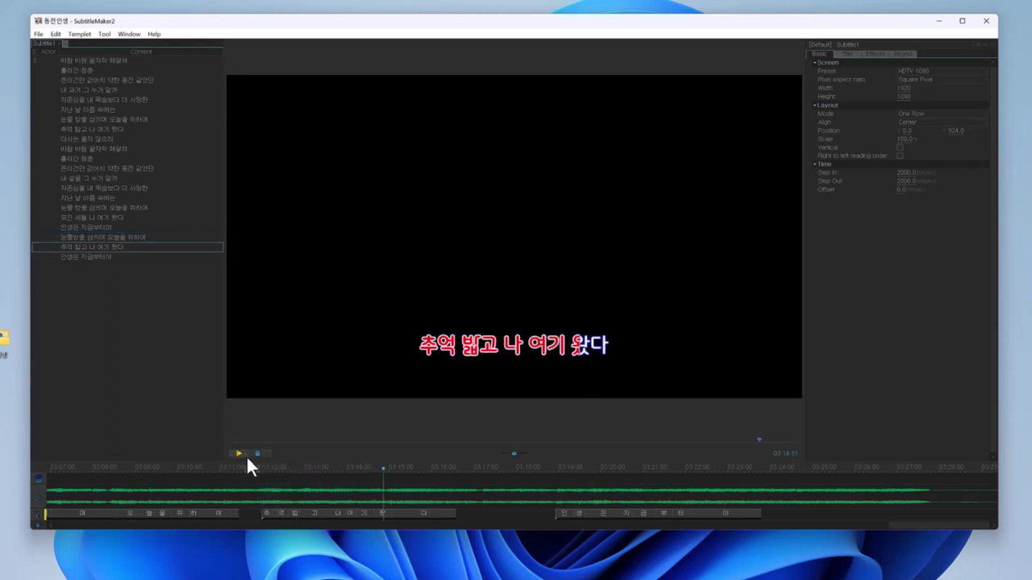
key("space")
Step: Check where the second verse begins in the lyric list, and play back the first line "바람 바람 끝자락 매달려" from its countdown dots
left_click(68, 150)
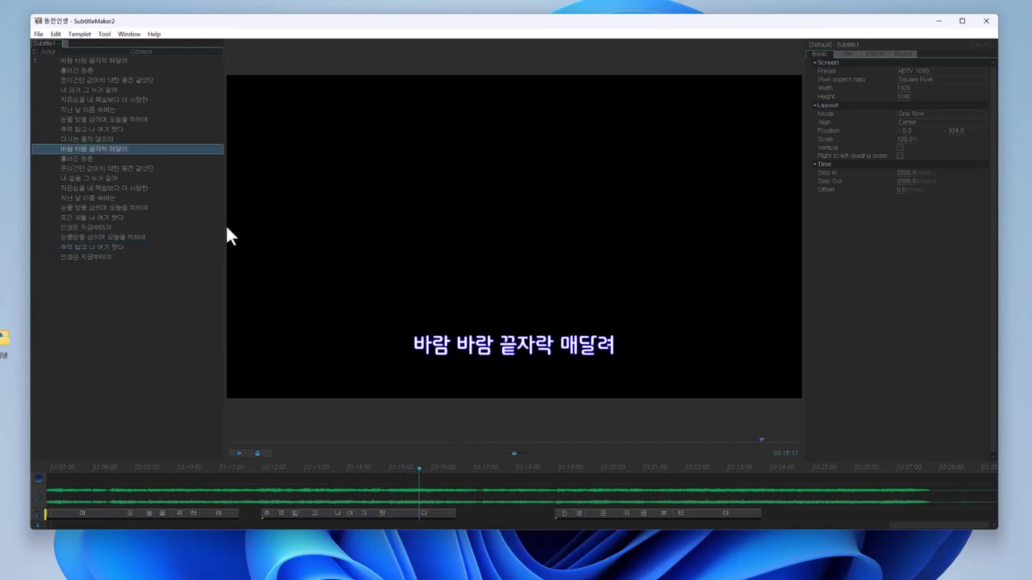
left_click(67, 141)
left_click(68, 147)
left_click(68, 140)
left_click(68, 146)
left_click(68, 61)
mouse_move(762, 440)
left_mouse_down()
mouse_move(255, 442)
mouse_move(356, 447)
mouse_move(299, 448)
left_mouse_up()
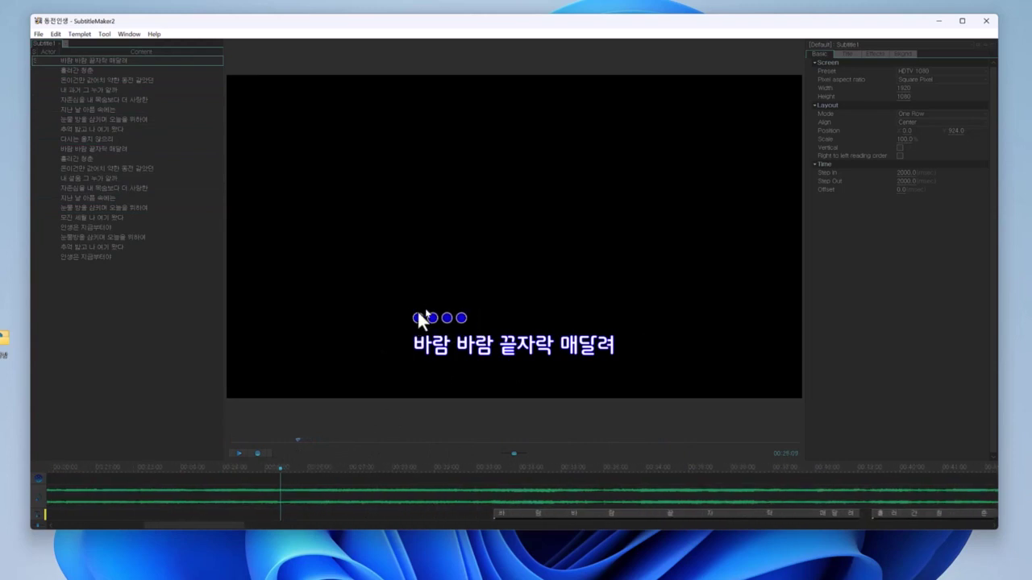
left_click(239, 453)
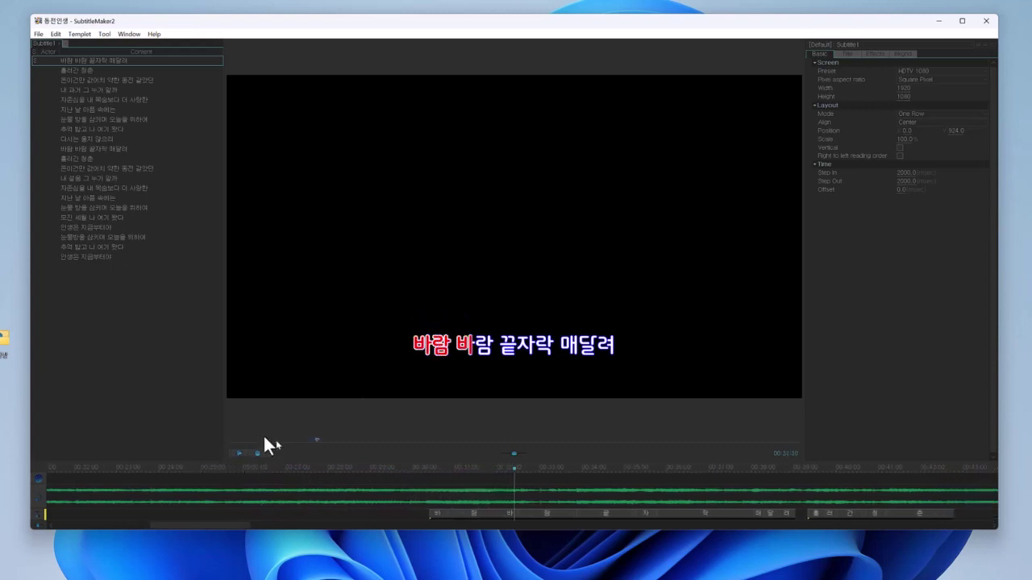
Step: Check the first verse's opening line on the timeline and locate the second verse's opening line "바람 바람 끝자락 매달려" just before its start
left_click(89, 148)
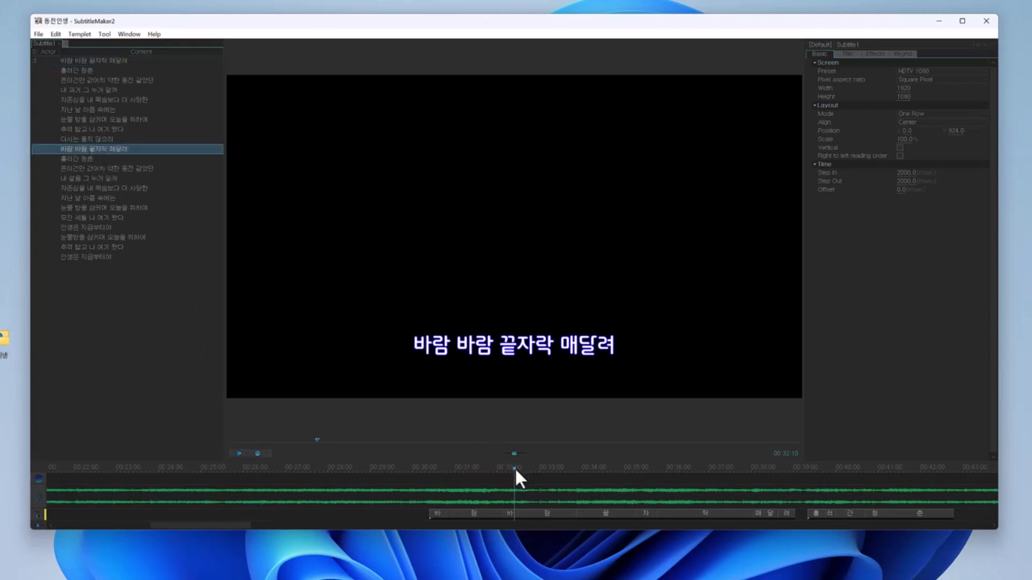
left_click_drag(516, 467, 723, 478)
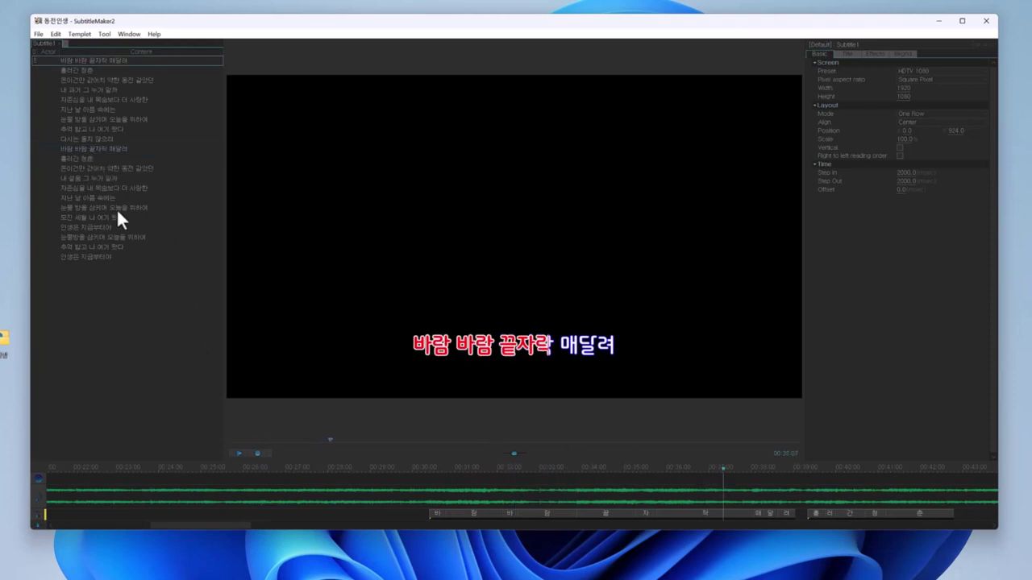
left_click(83, 139)
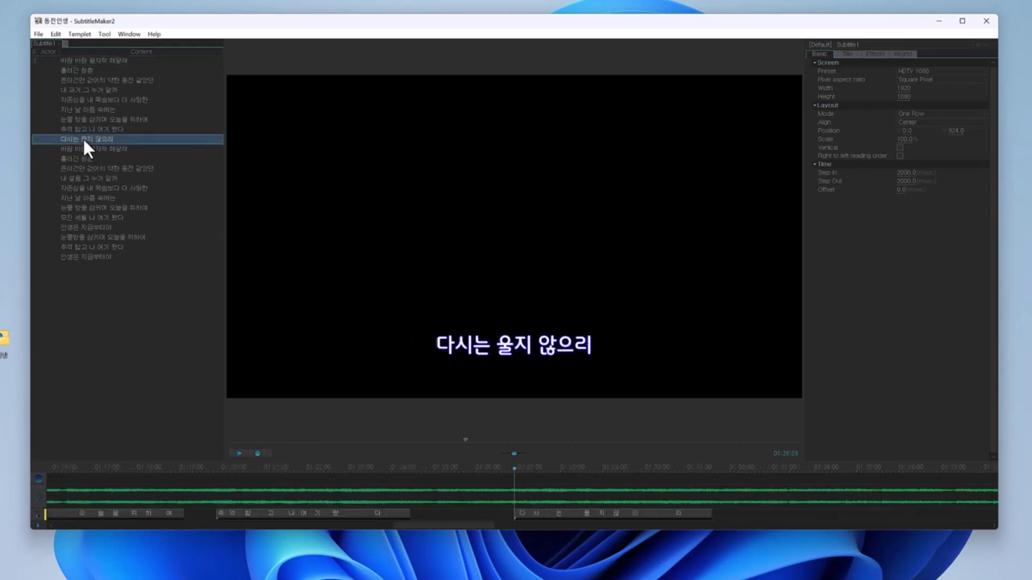
left_click(80, 150)
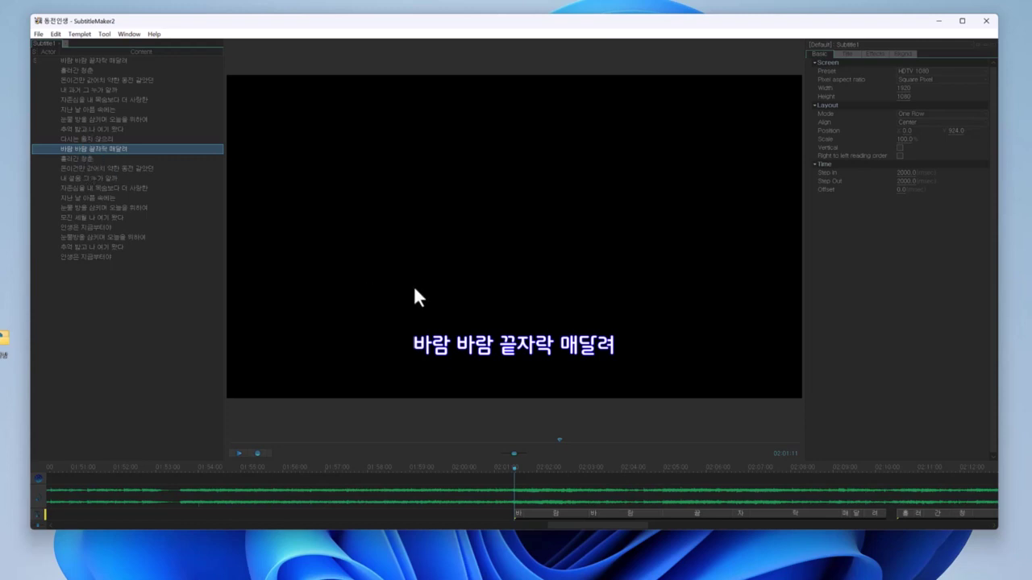
left_click_drag(516, 471, 425, 450)
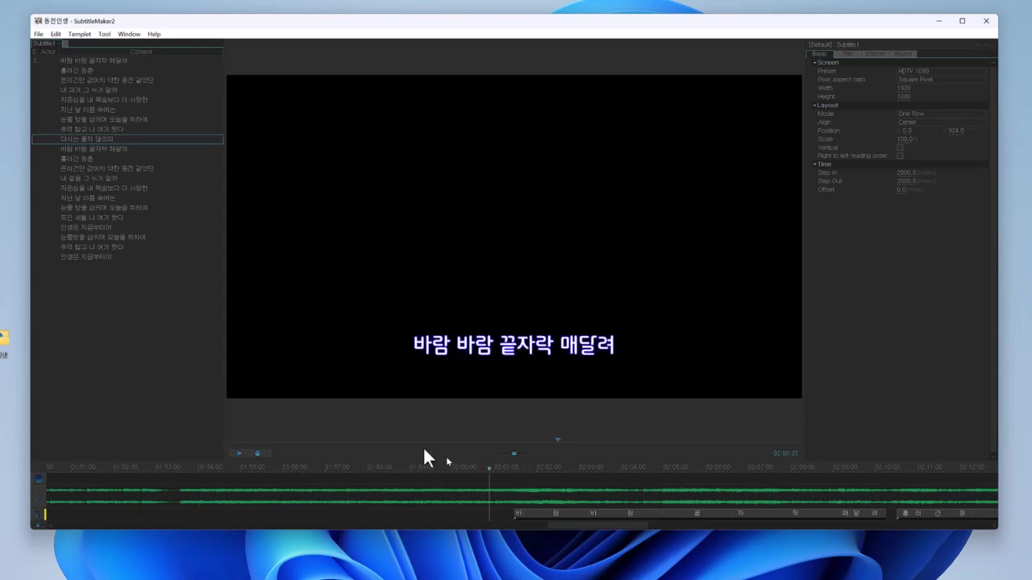
Step: Add a signal indicator to the second verse's opening line "바람 바람 끝자락 매달려"
left_click(90, 138)
left_click(62, 148)
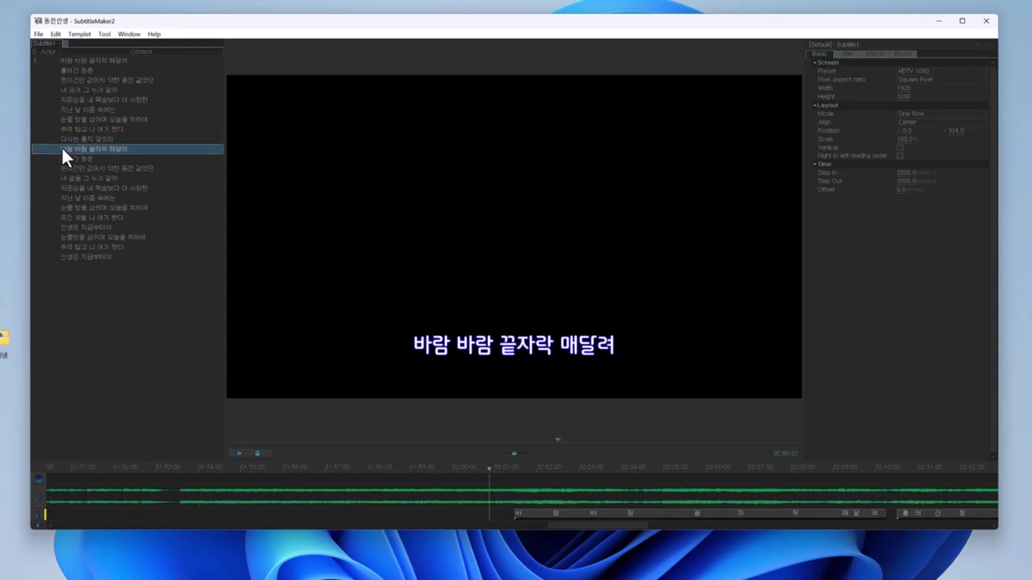
right_click(62, 147)
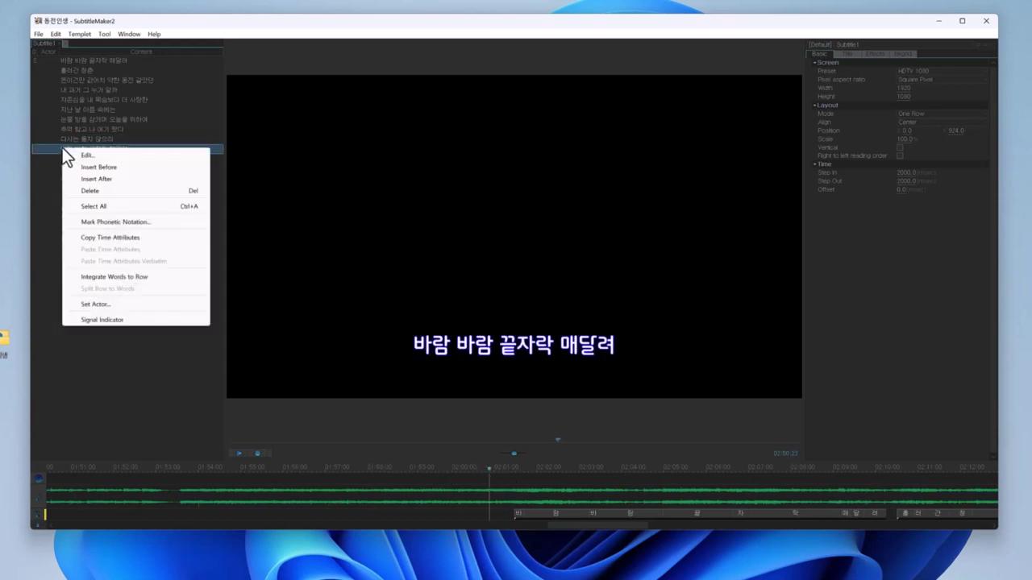
left_click(80, 320)
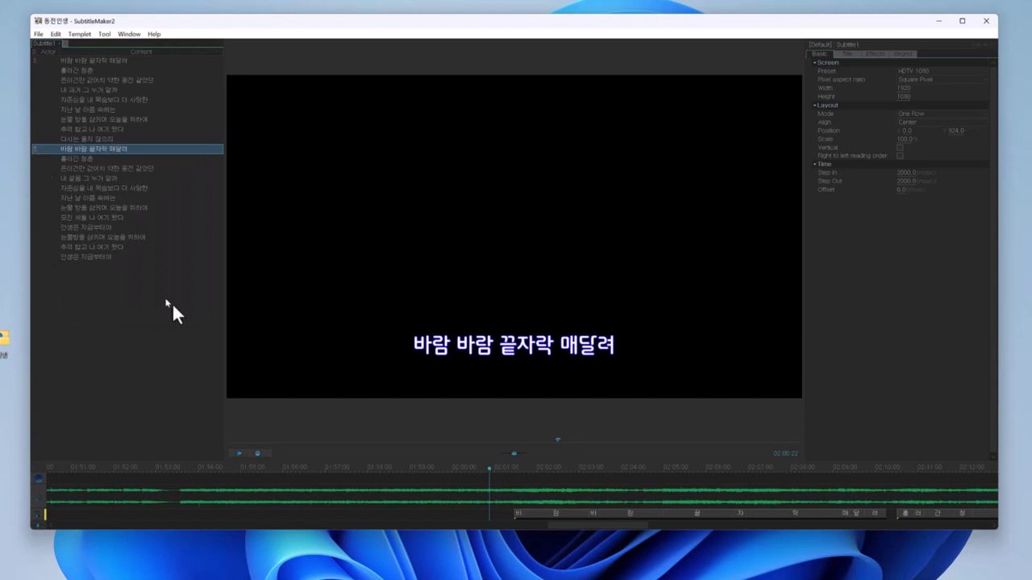
Step: Play back the second verse's opening line from well before its first word, and replay its start to check the countdown
left_click_drag(489, 477, 235, 485)
left_click(236, 455)
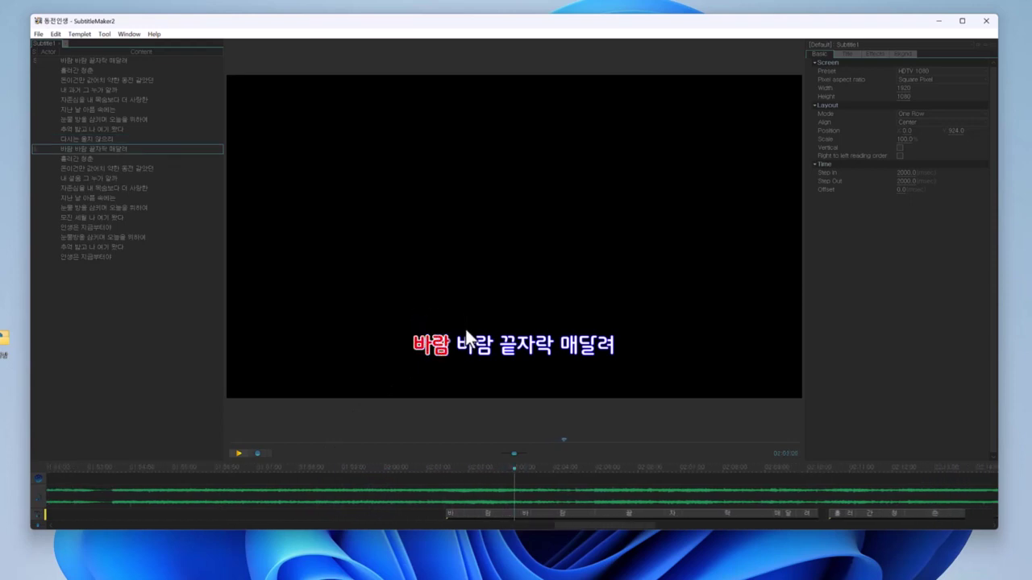
left_click_drag(516, 470, 395, 512)
left_click_drag(399, 472, 377, 472)
key("space")
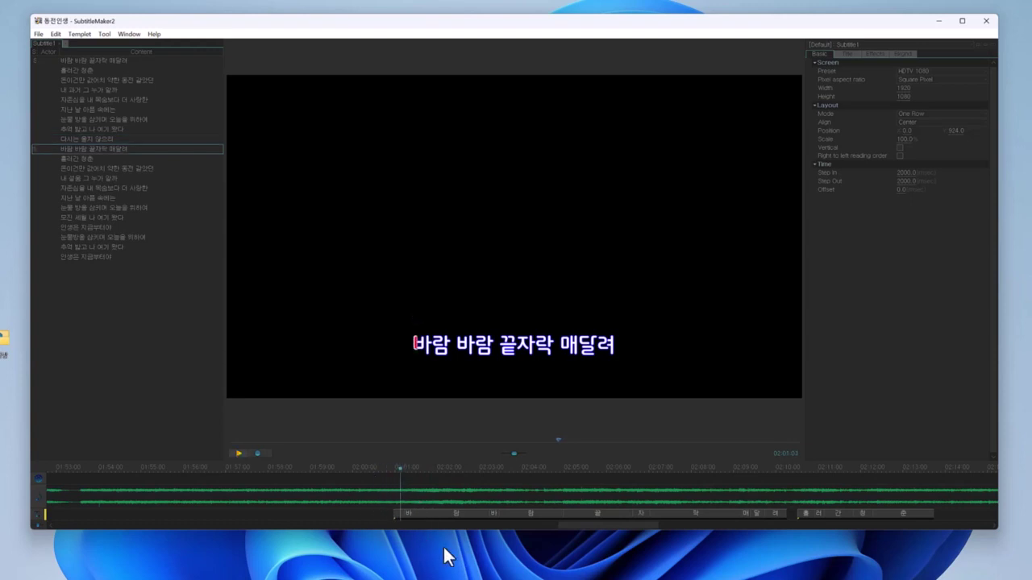
Step: Move the start and end of the first syllable "바" in the second verse's opening line slightly later, and replay the line
key("space")
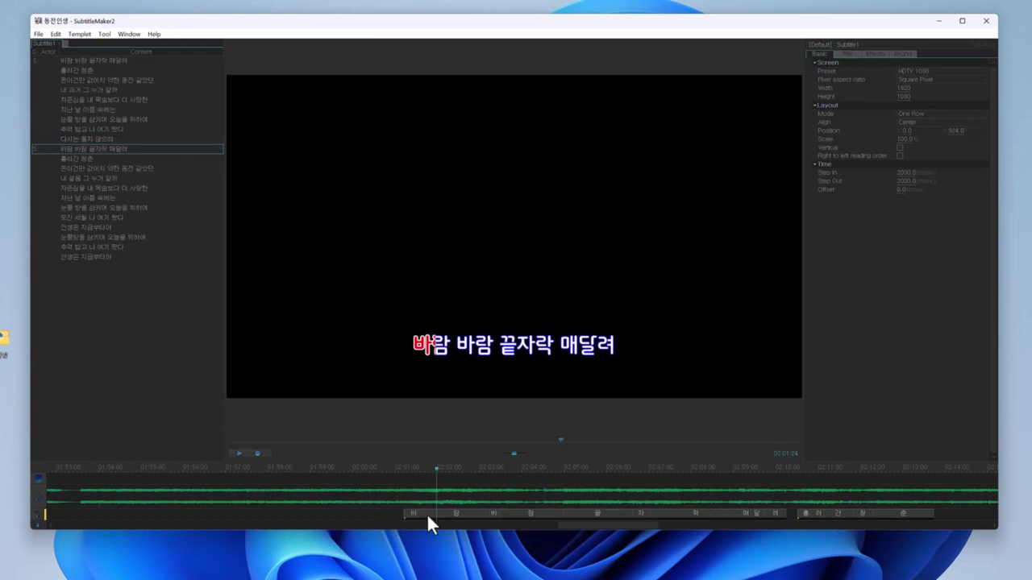
left_click_drag(427, 515, 434, 514)
left_click(393, 480)
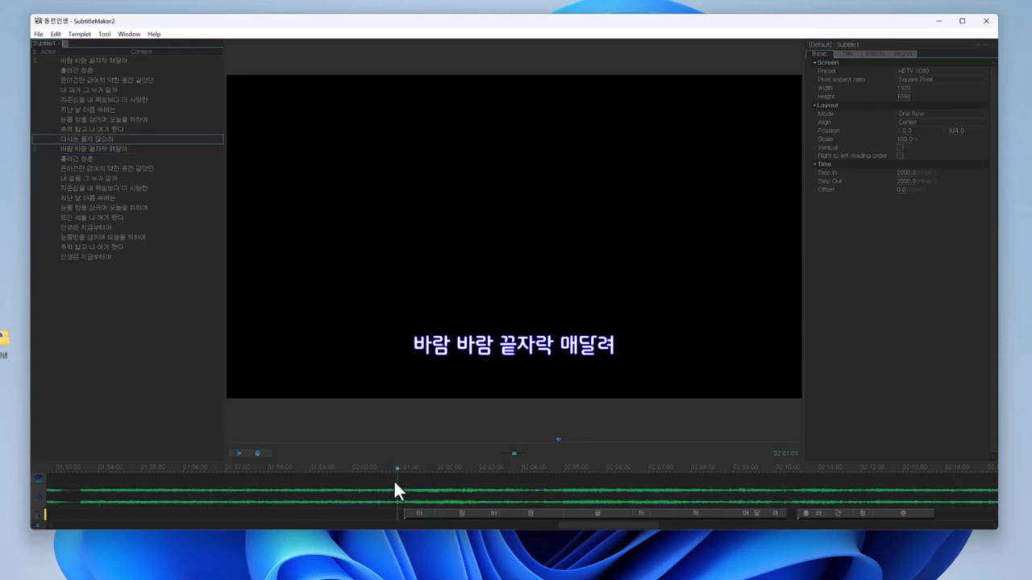
key("space")
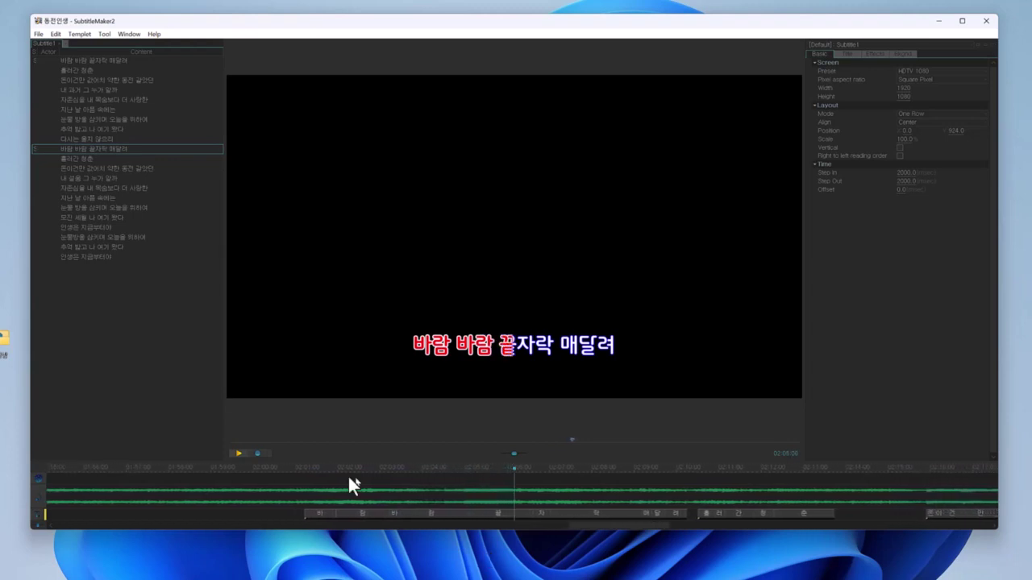
key("space")
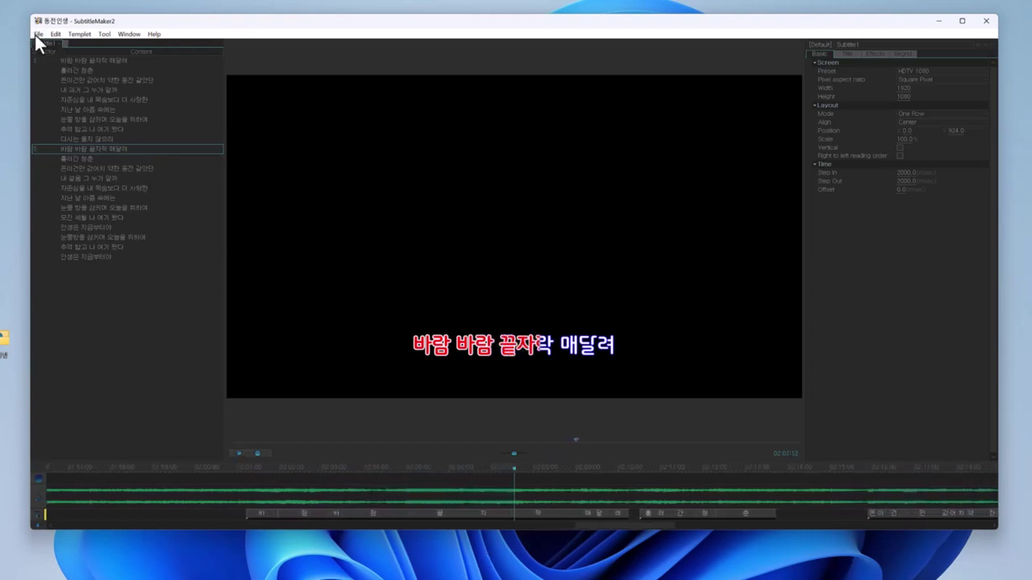
Step: Save the subtitle project with the second verse's countdown and timing corrections
left_click(36, 33)
left_click(71, 86)
left_click(504, 444)
Step: Play the whole song to its end, starting just before the first lyric line, to review all subtitle timing
left_click(81, 61)
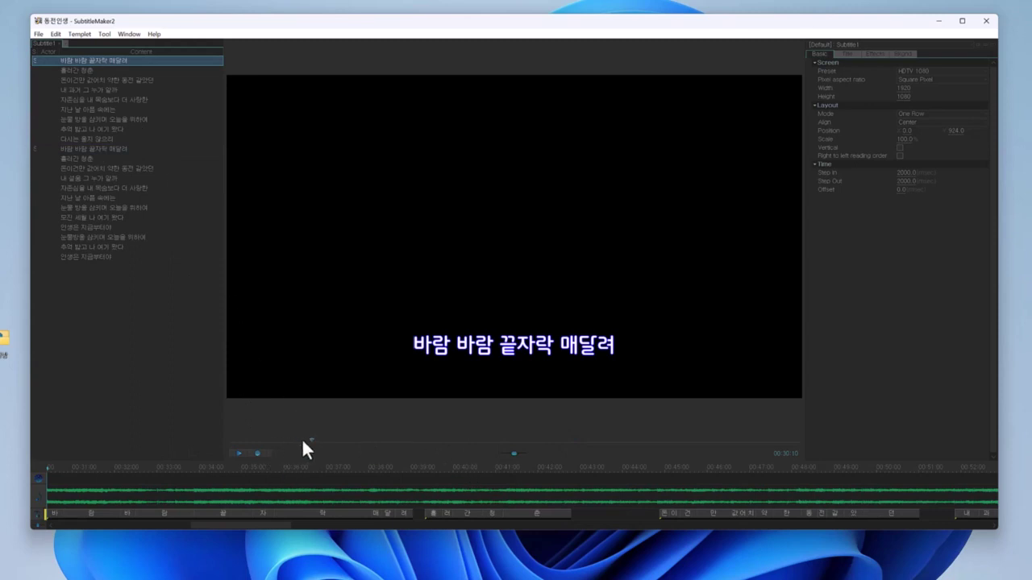
left_click_drag(310, 440, 303, 440)
left_click(241, 452)
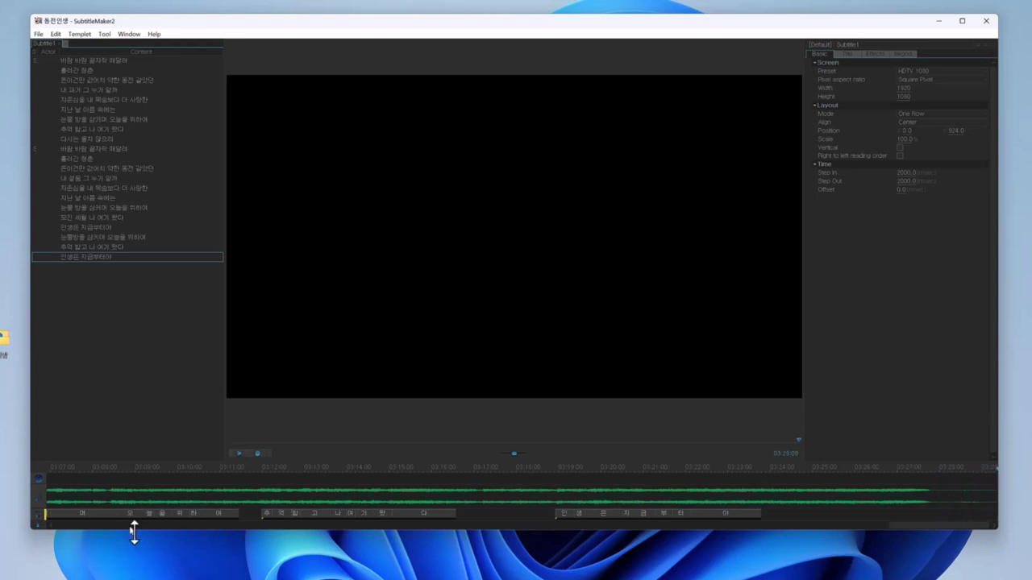
Step: Save the reviewed subtitle project, minimize its window, and launch EDIUS from the desktop
left_click(40, 34)
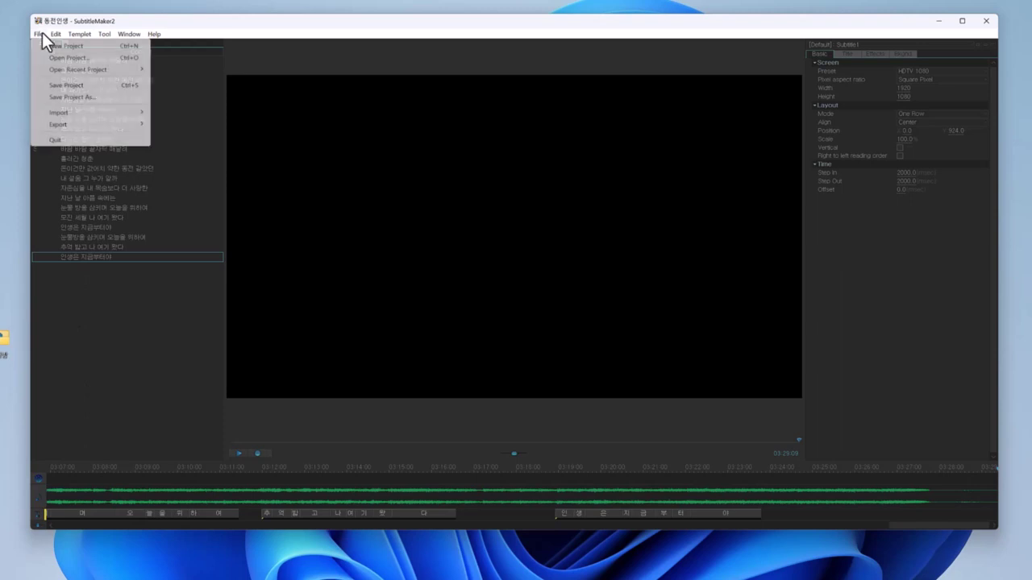
left_click(56, 88)
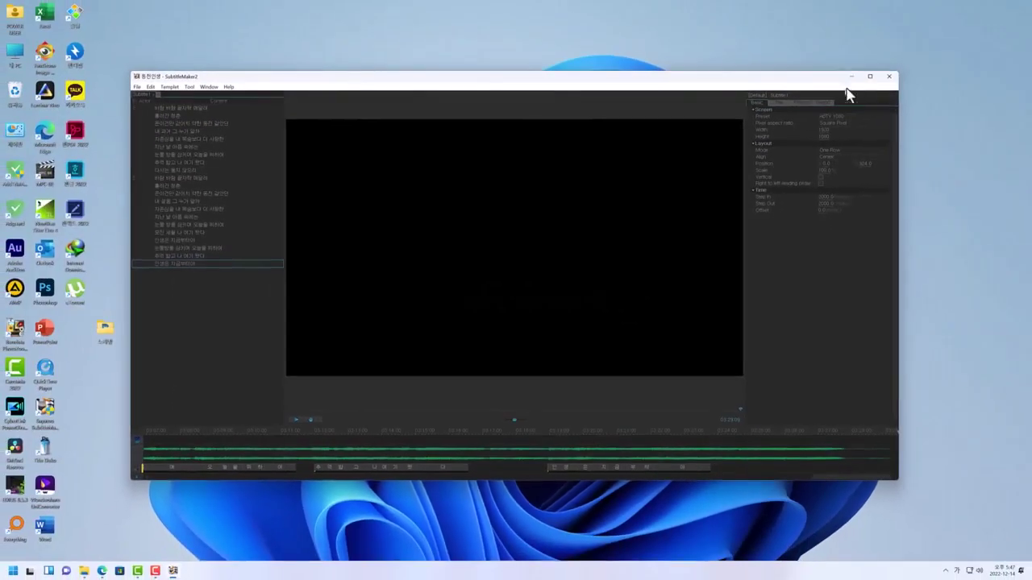
left_click(939, 21)
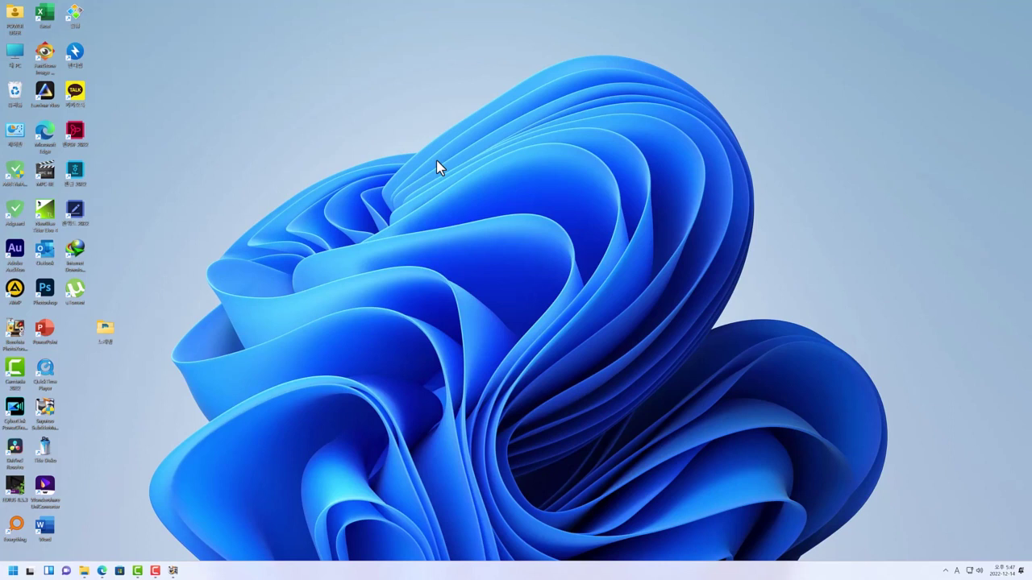
double_click(15, 488)
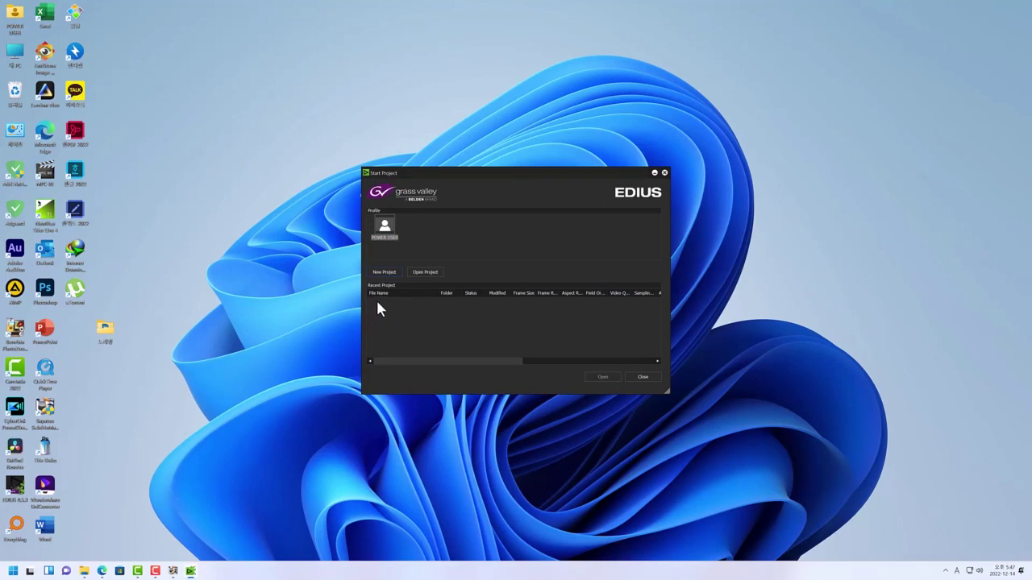
Step: Start a new EDIUS project with the preset HD 1920x1080 29.97p 16:9 8bit
left_click(393, 274)
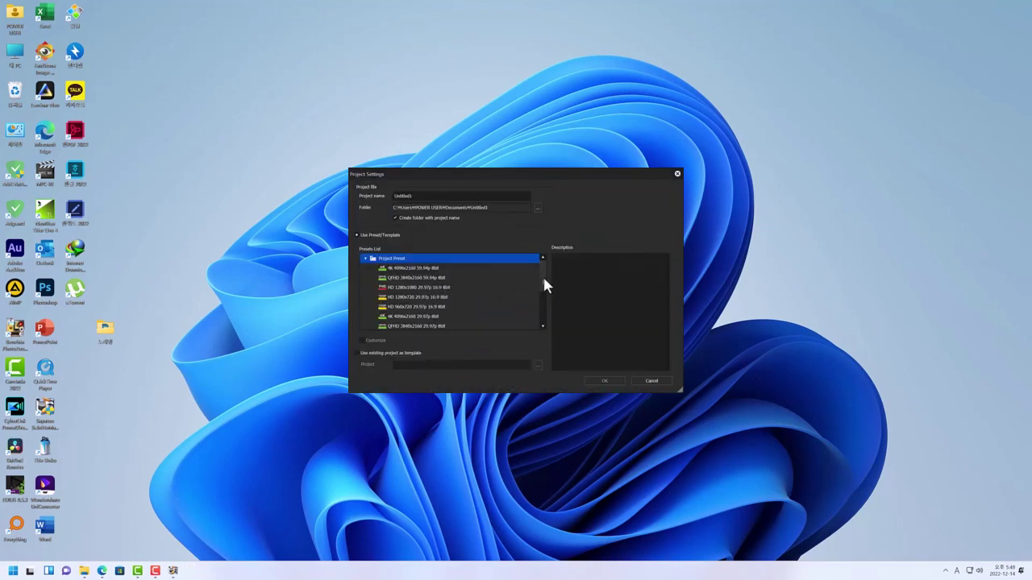
left_click_drag(543, 274, 540, 321)
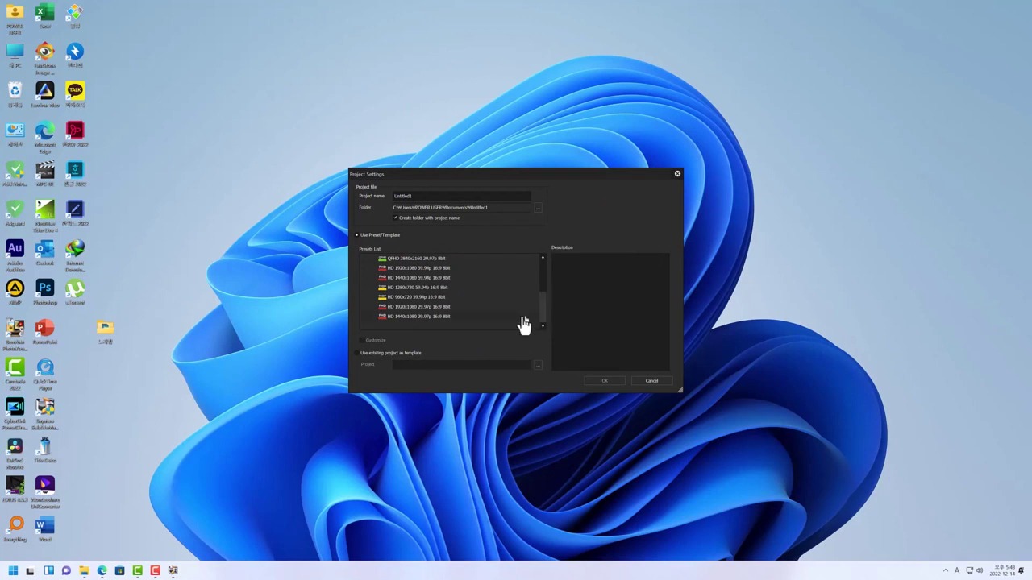
left_click(413, 308)
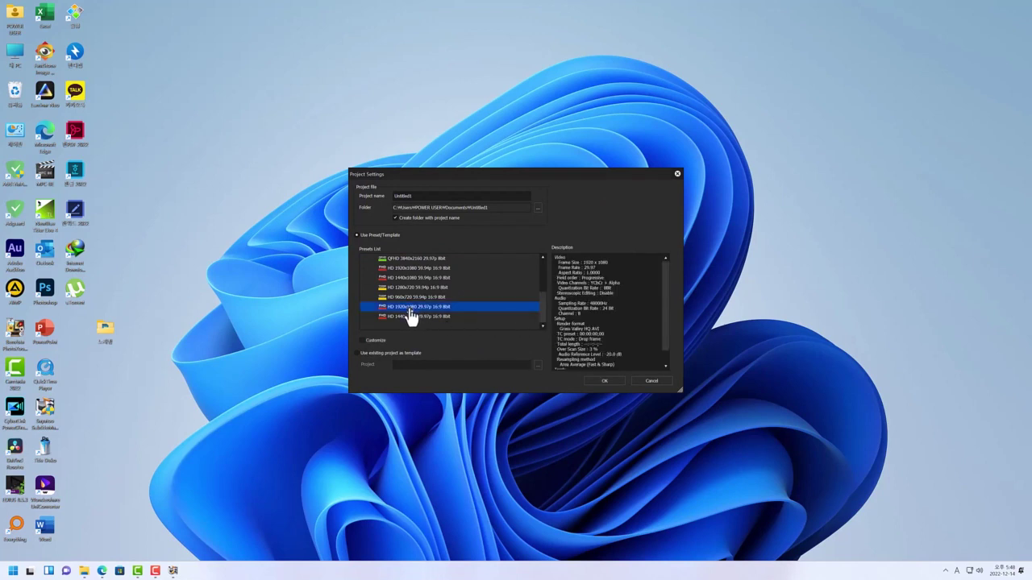
Step: Name the new project "노래방(진성 동전인생)"
double_click(419, 196)
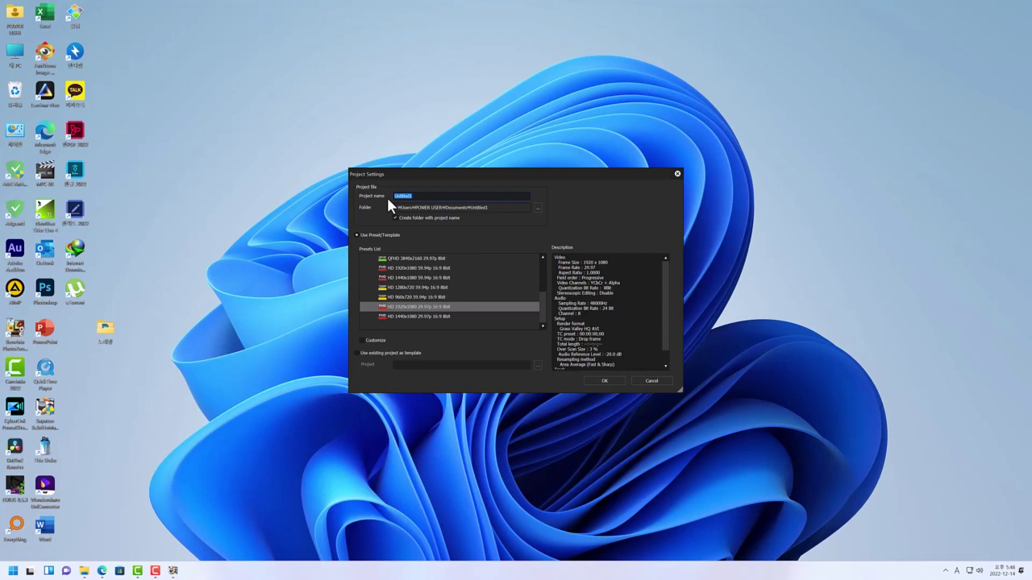
type("sk")
key("BackSpace")
key("BackSpace")
type("ㄴ")
type("영상)")
Step: Set the project location to the 노래방 folder on the desktop and create the project
left_click(537, 207)
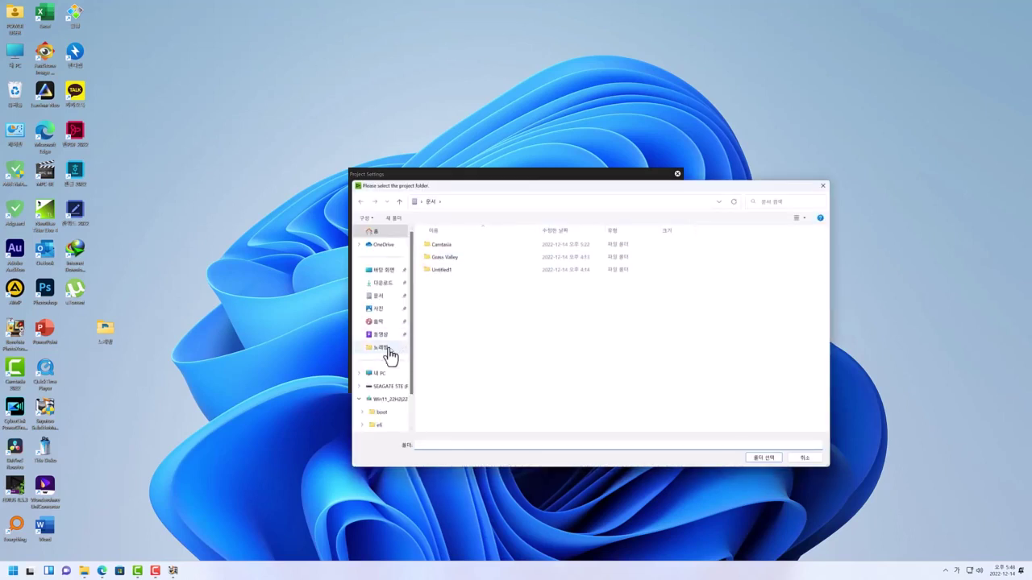
left_click(396, 279)
double_click(441, 246)
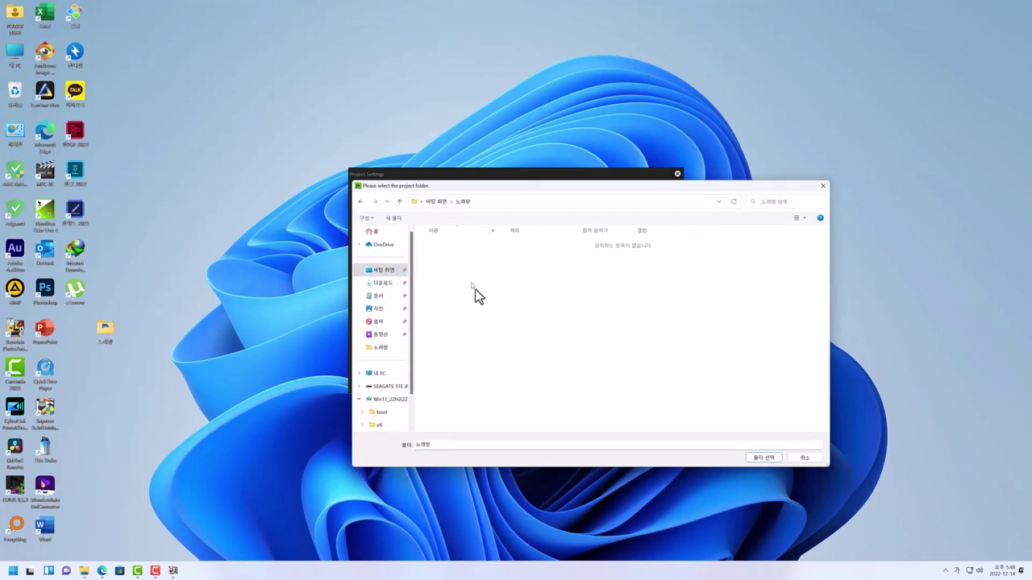
left_click(763, 457)
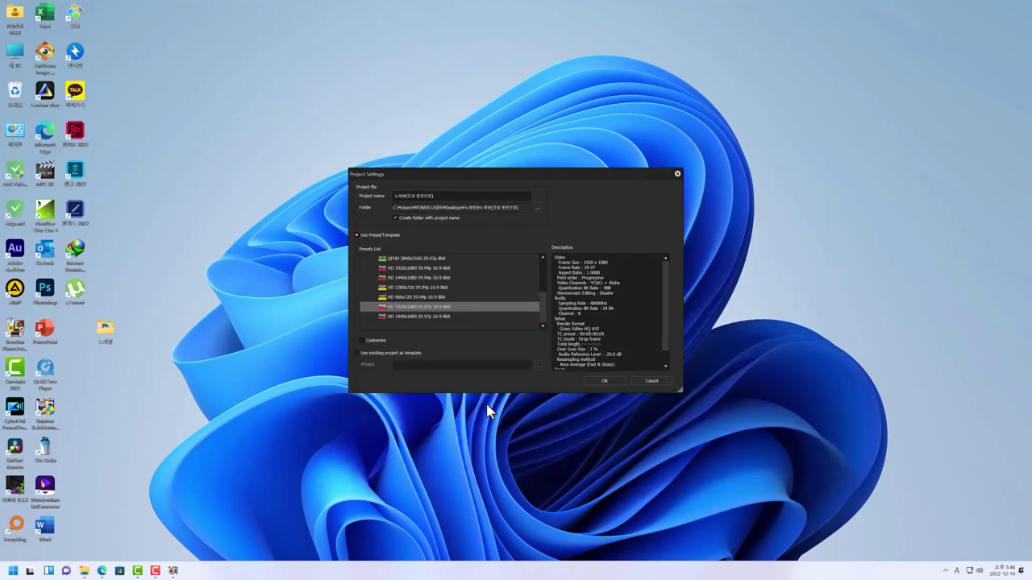
left_click(604, 381)
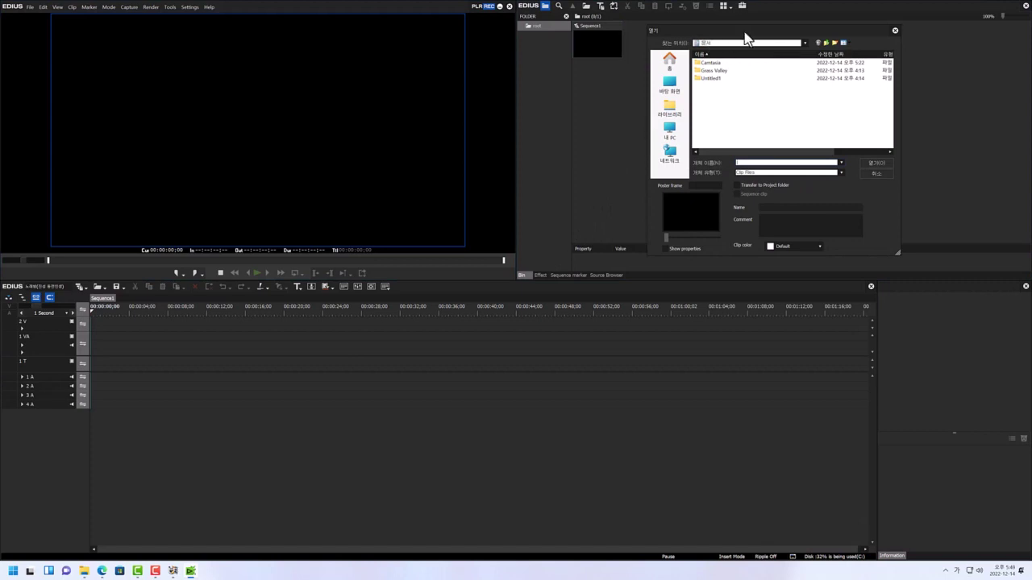
Step: Import the first "진성 - 동전인생" audio file from the desktop's 노래방 folder into the bin
left_click_drag(745, 37, 663, 101)
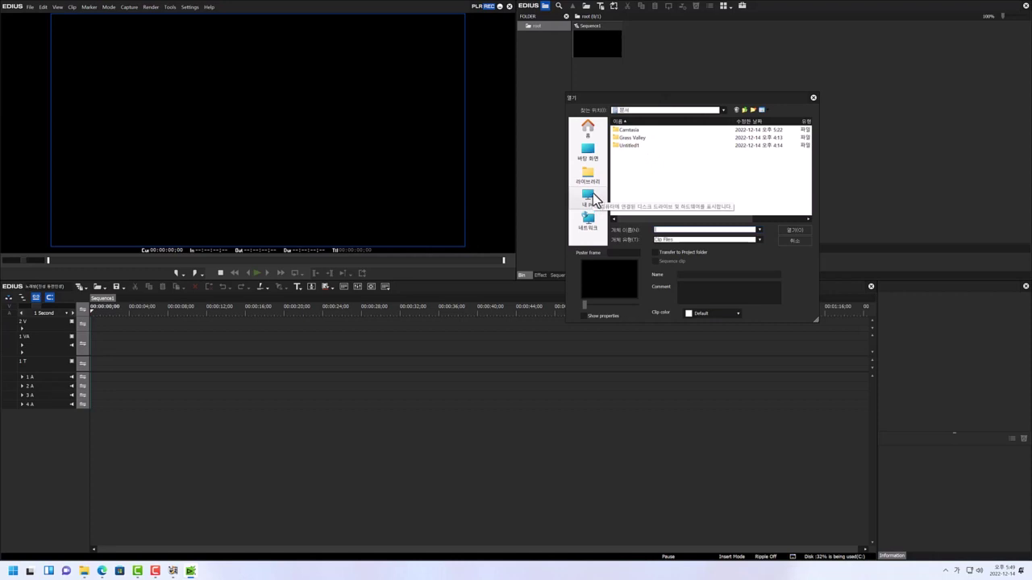
left_click(588, 153)
scroll(684, 183, "down", 5)
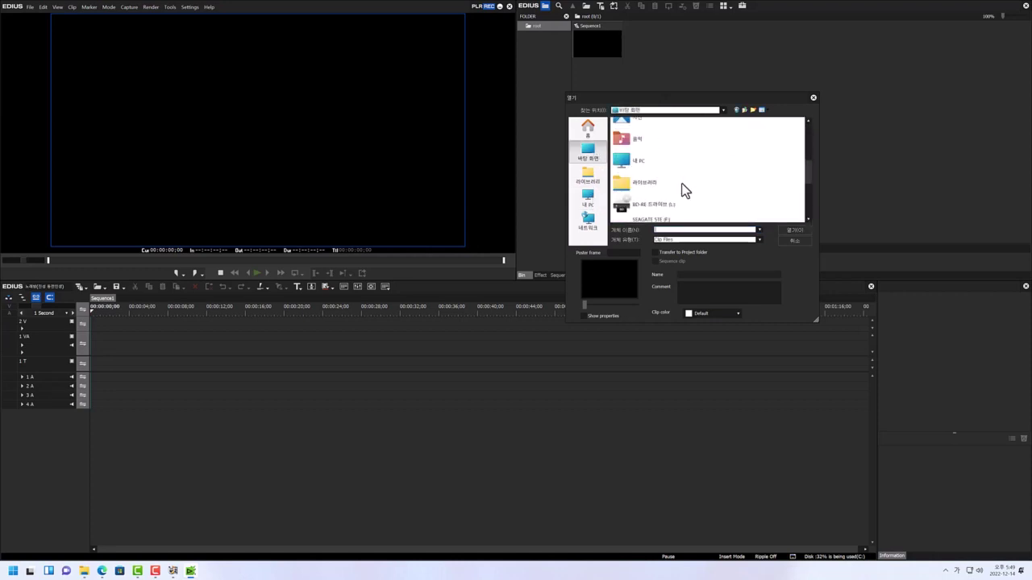
scroll(681, 182, "up", 5)
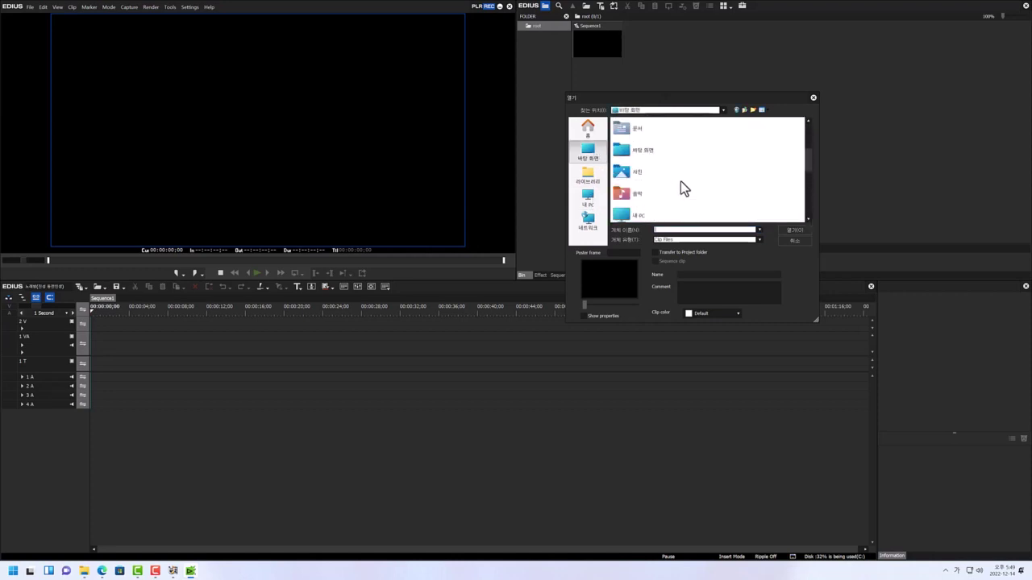
double_click(658, 152)
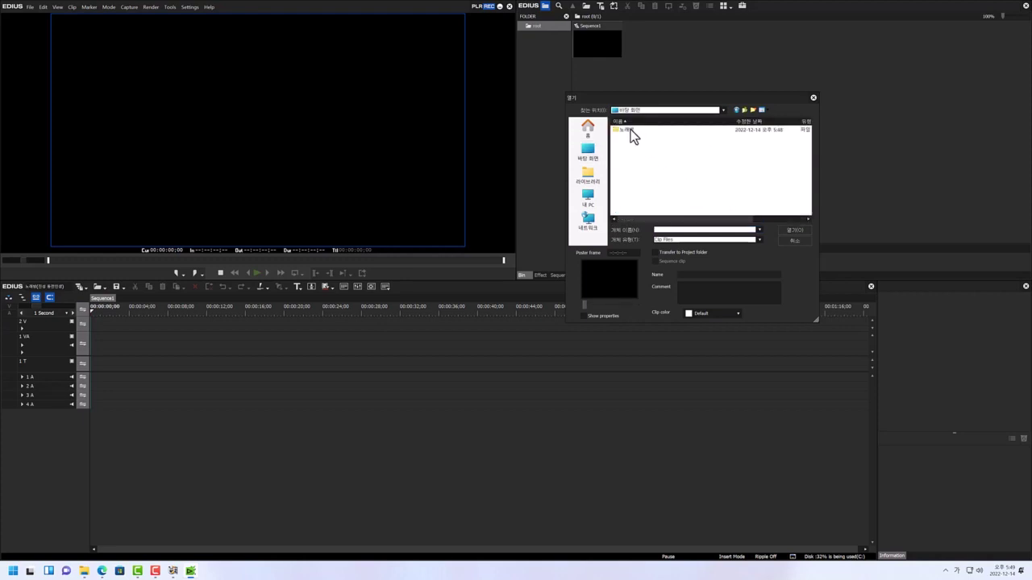
double_click(632, 131)
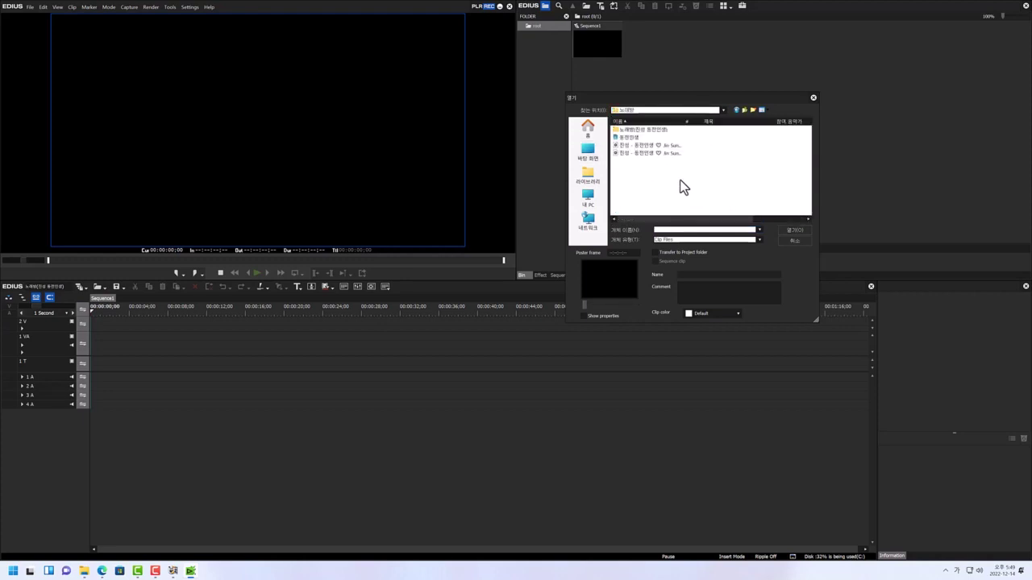
left_click(643, 146)
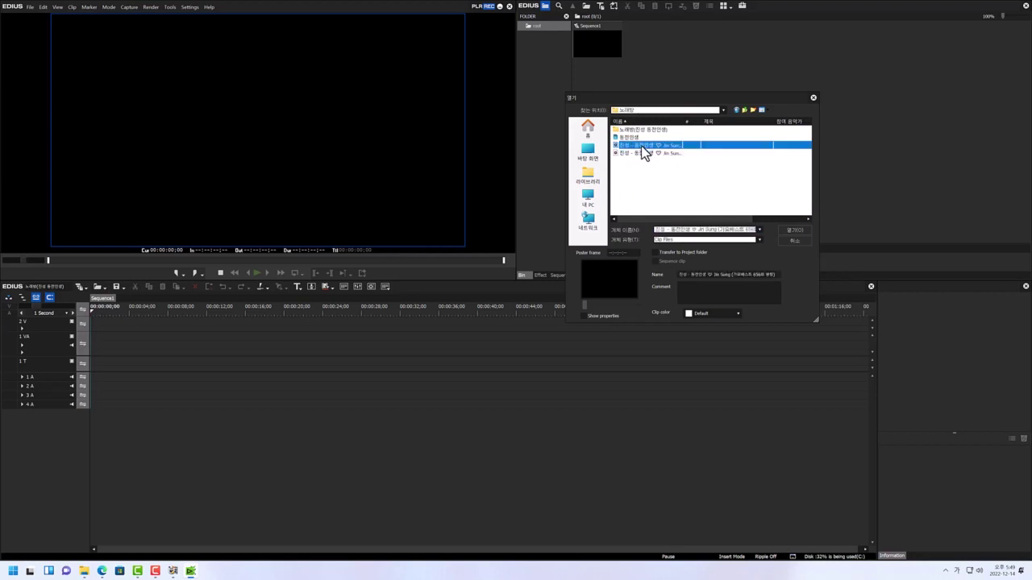
double_click(636, 149)
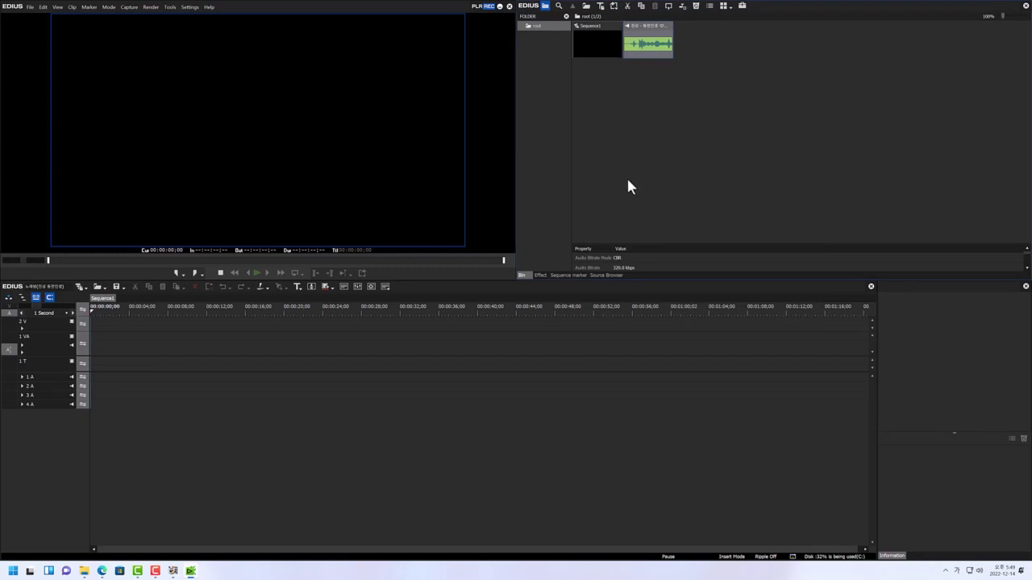
Step: Import the 동전인생 subtitle file from the 노래방 folder and place the audio clip after it in the bin
double_click(613, 175)
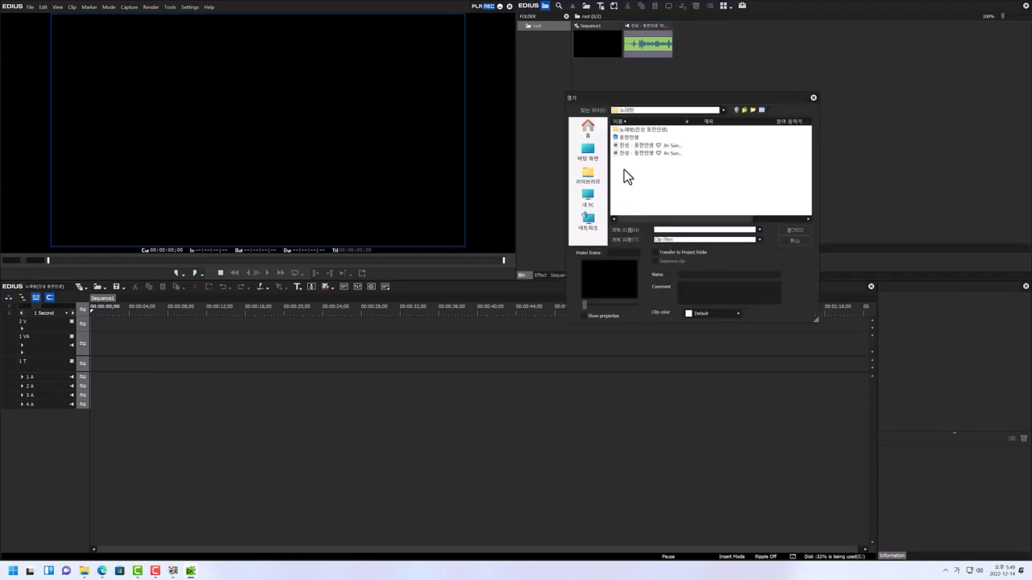
left_click(630, 137)
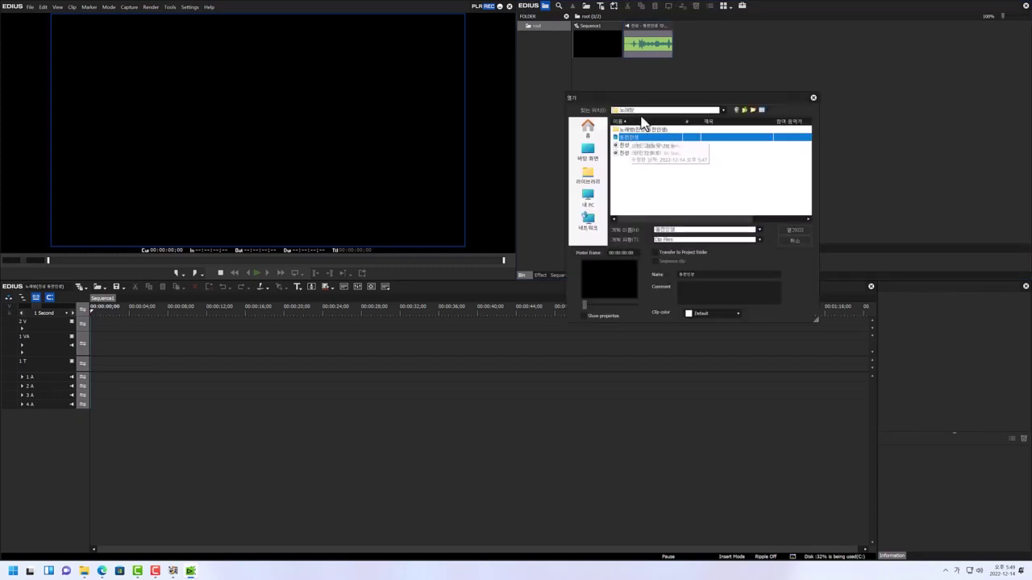
double_click(630, 139)
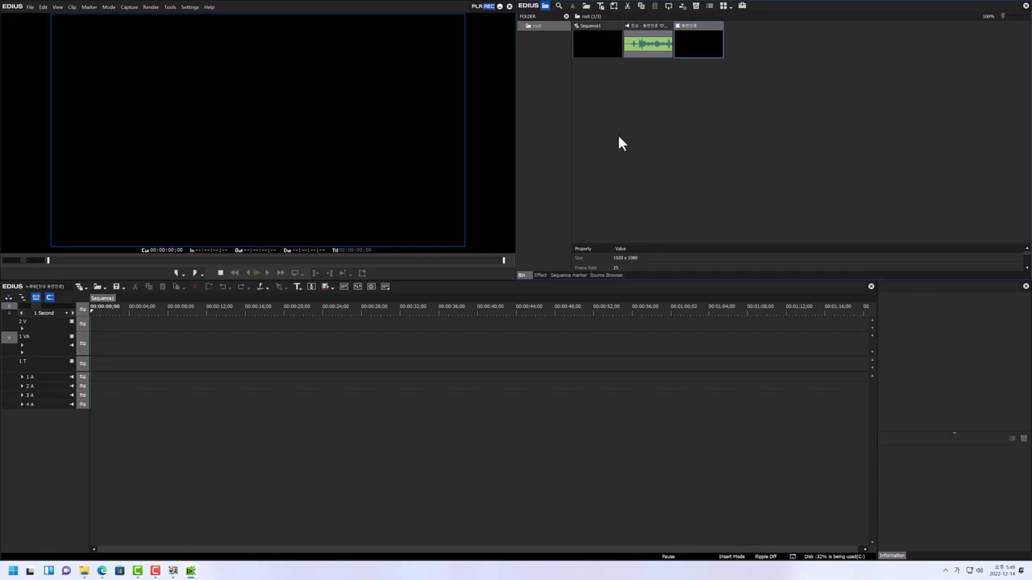
left_click_drag(650, 44, 636, 137)
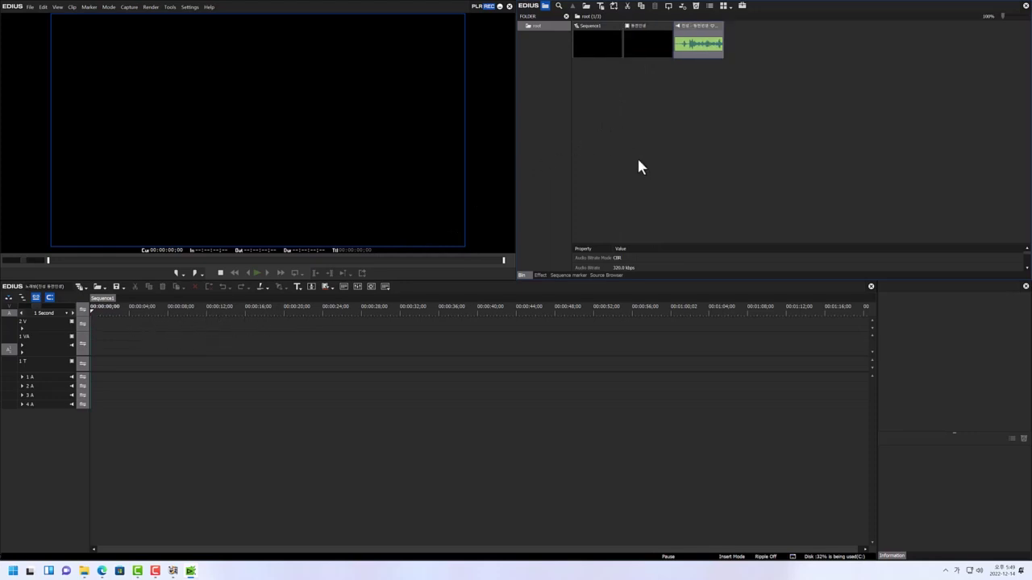
Step: Place the 동전인생 subtitle clip on the 2 V track at the start of the sequence
left_click_drag(652, 35, 90, 334)
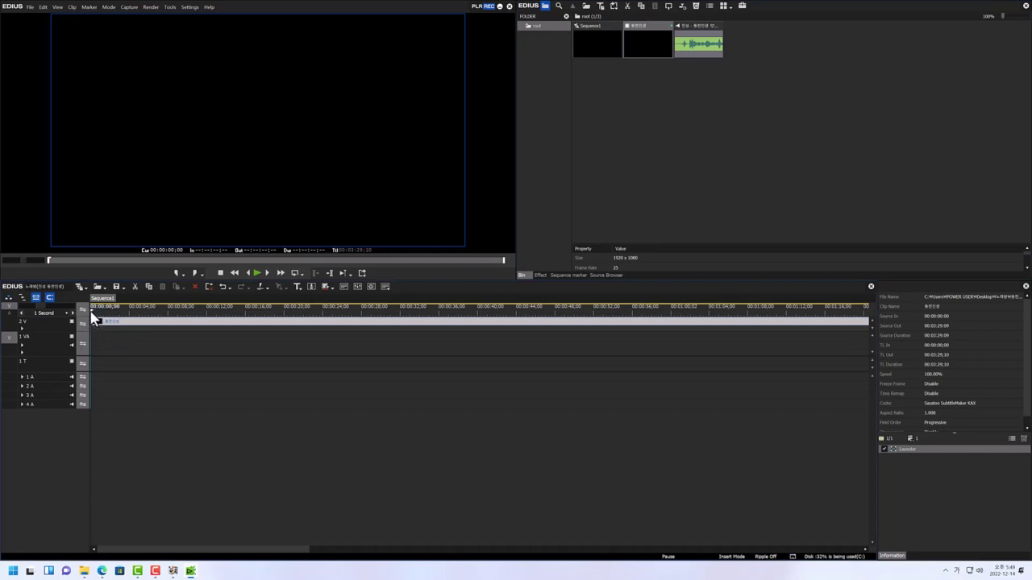
key("ctrl+0")
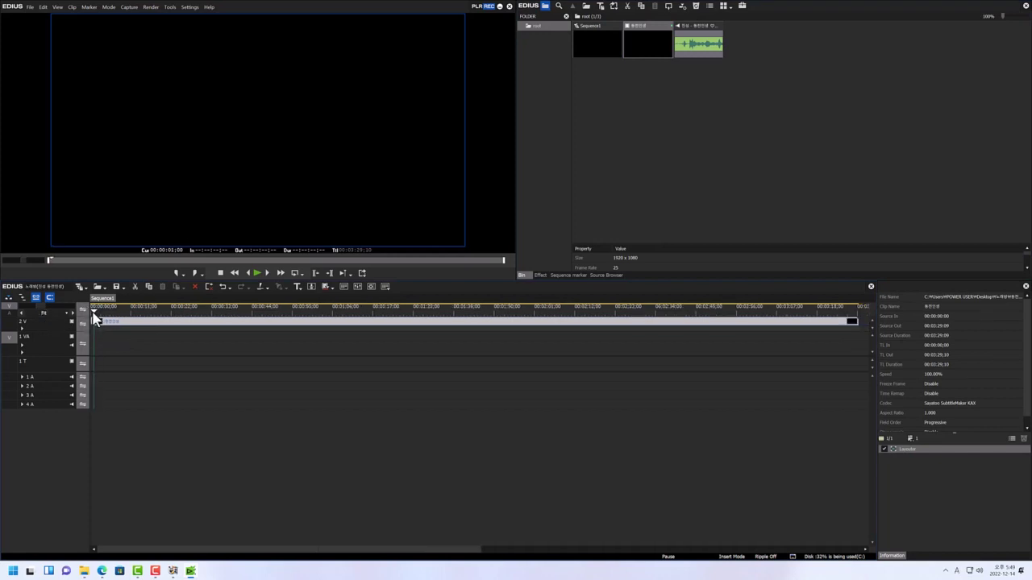
left_click(287, 307)
left_click_drag(295, 319, 173, 312)
left_click(46, 325)
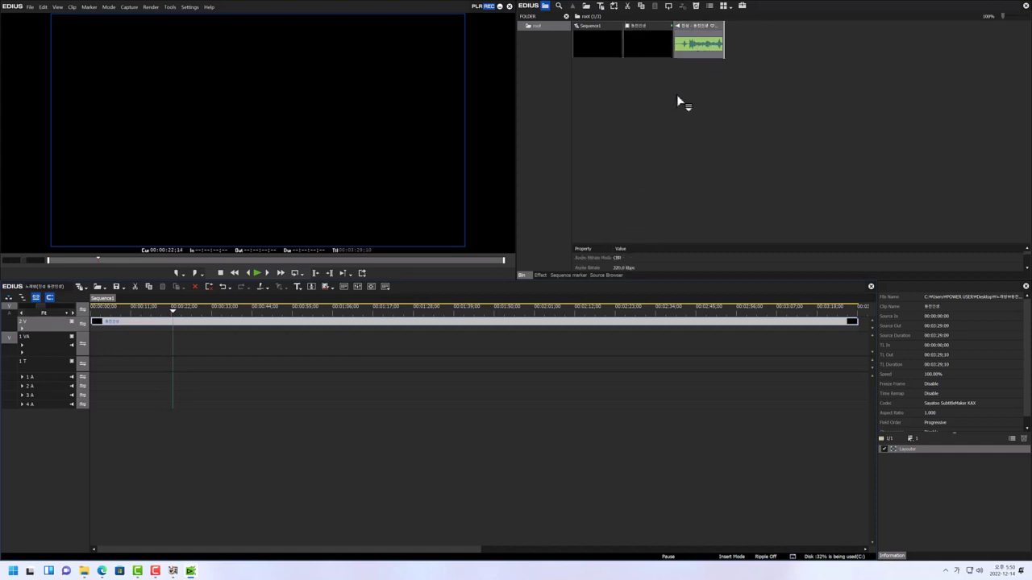
Step: Place the song's audio clip at the start of track 1 A and preview the lyrics up to about 30 seconds
left_click_drag(441, 263, 88, 377)
left_click(26, 376)
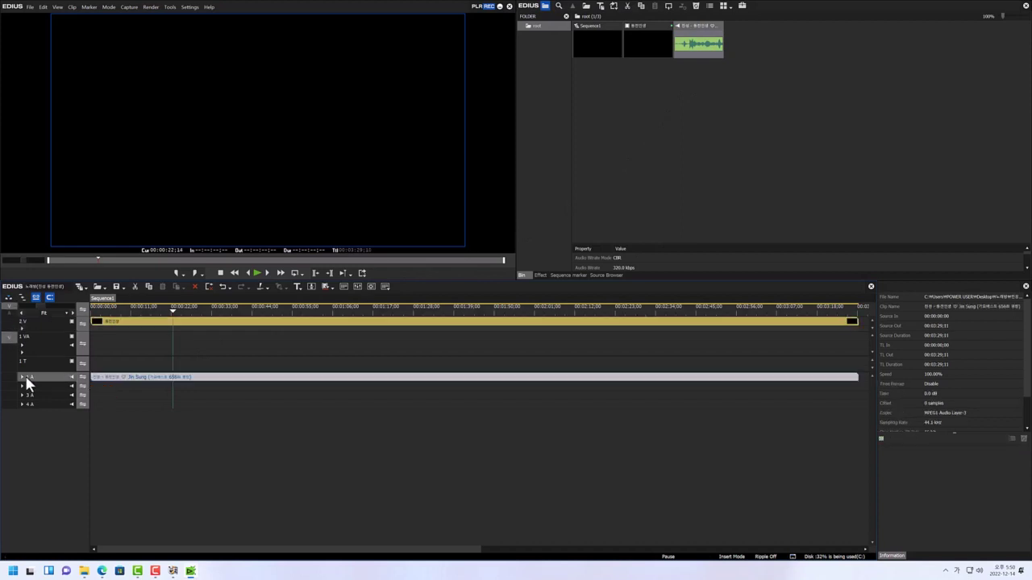
left_click_drag(176, 313, 85, 332)
key("space")
left_click_drag(115, 321, 204, 333)
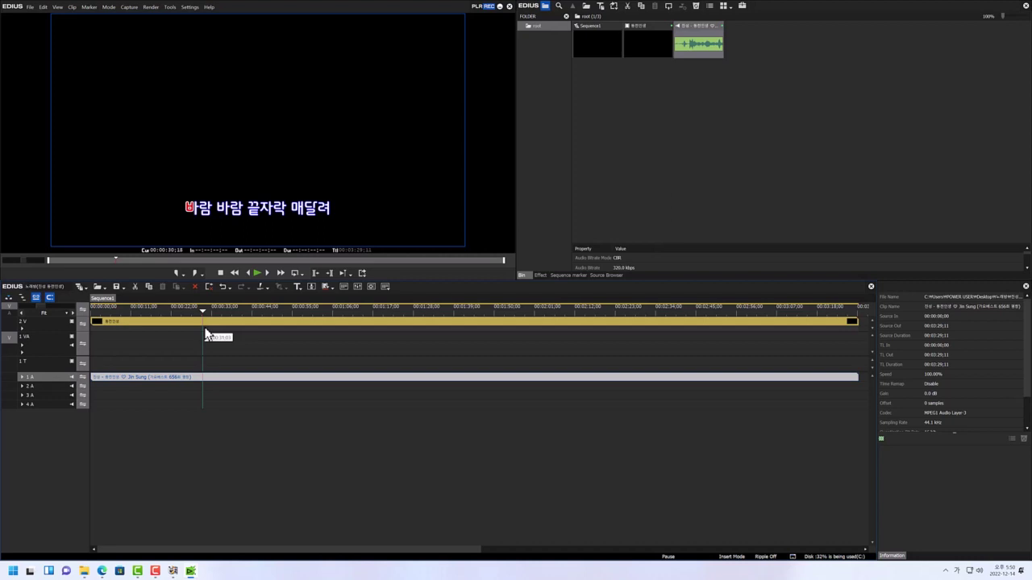
Step: Import the second "진성 - 동전인생" file, the performance video, and place it at the start of track 1 VA
double_click(640, 142)
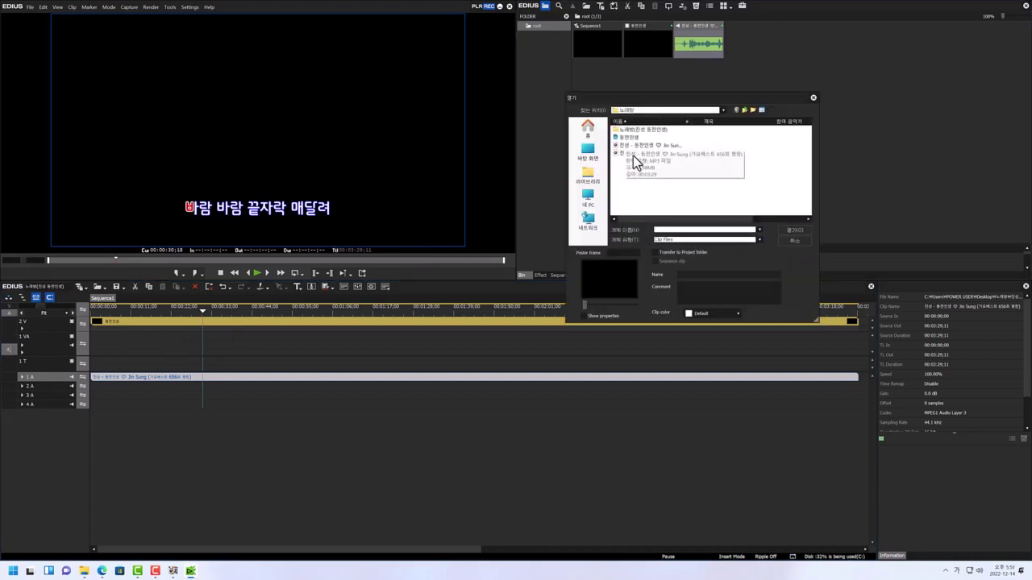
left_click(653, 153)
double_click(648, 154)
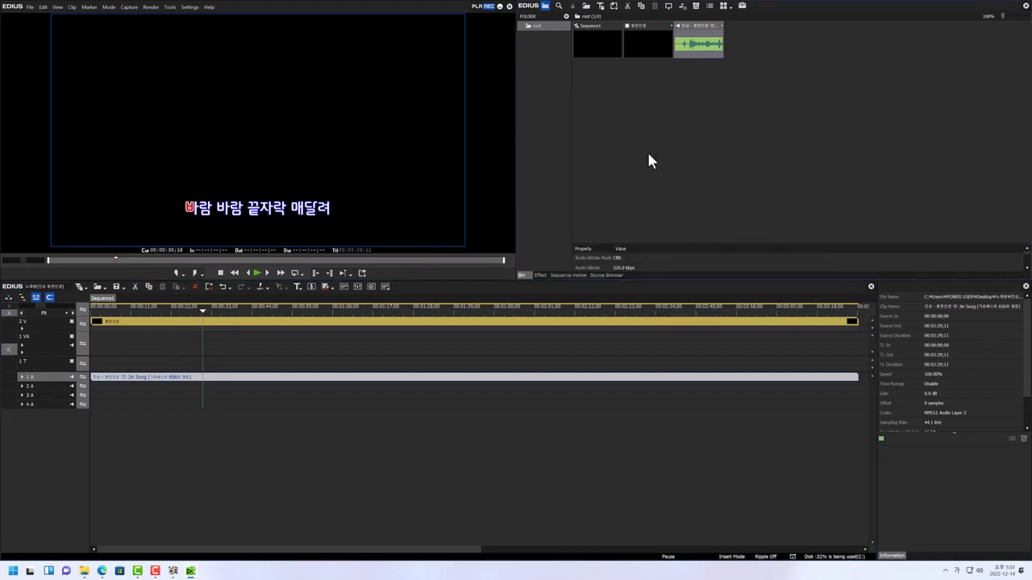
left_click_drag(752, 45, 89, 345)
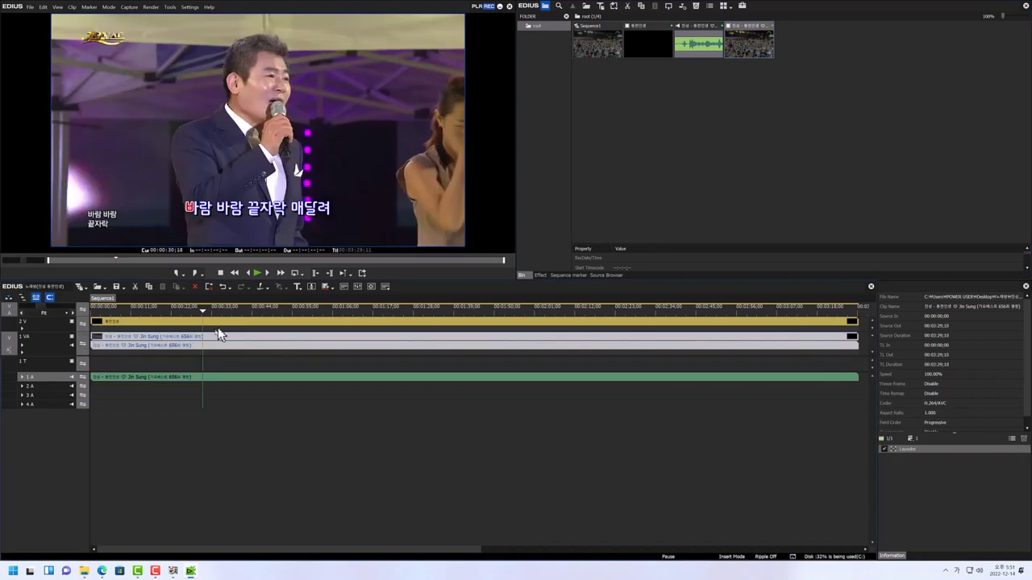
Step: Play the sequence from the beginning and mute the performance video's audio on track 1 VA
key("Home")
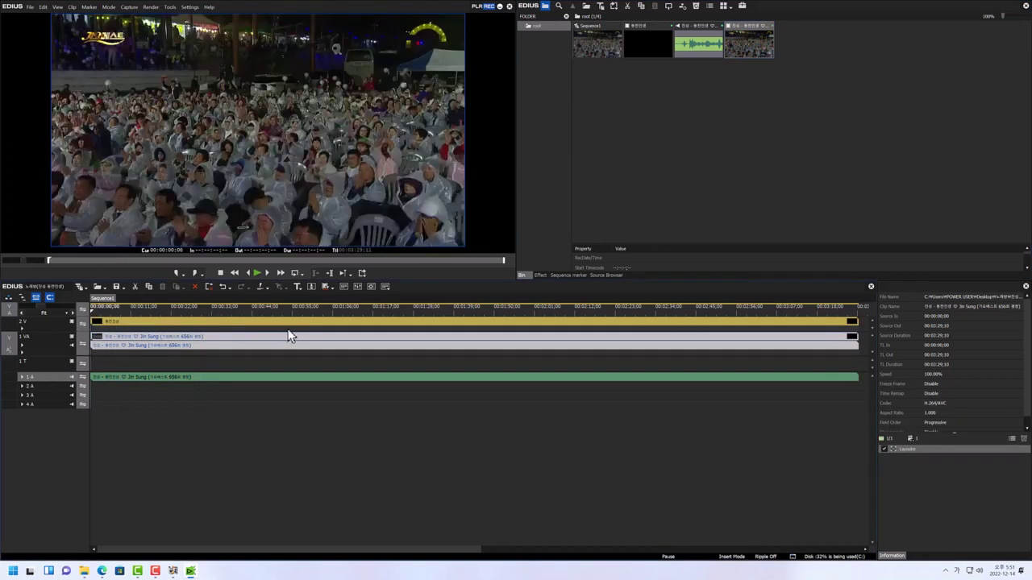
key("space")
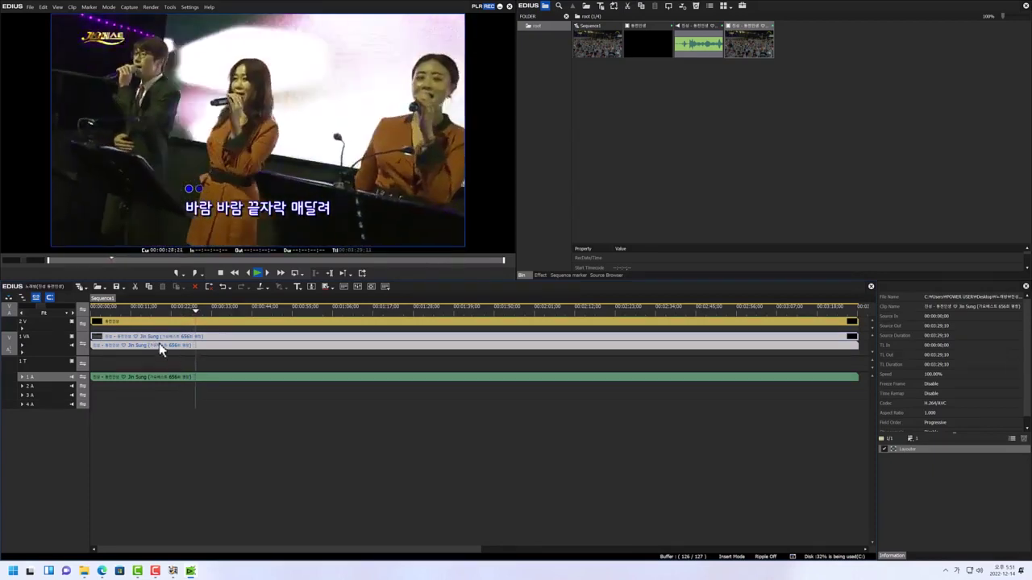
left_click(29, 347)
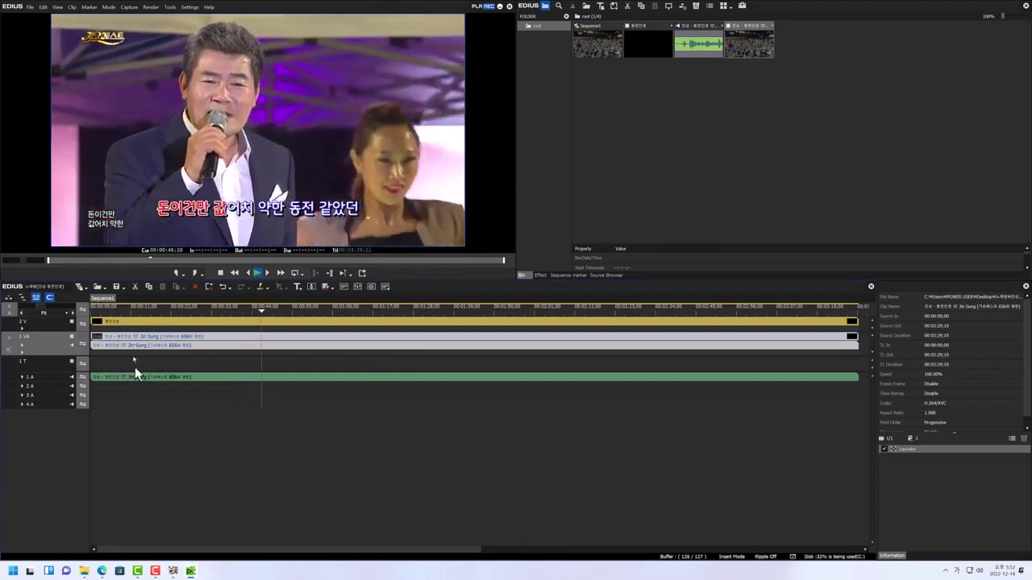
left_click(145, 378)
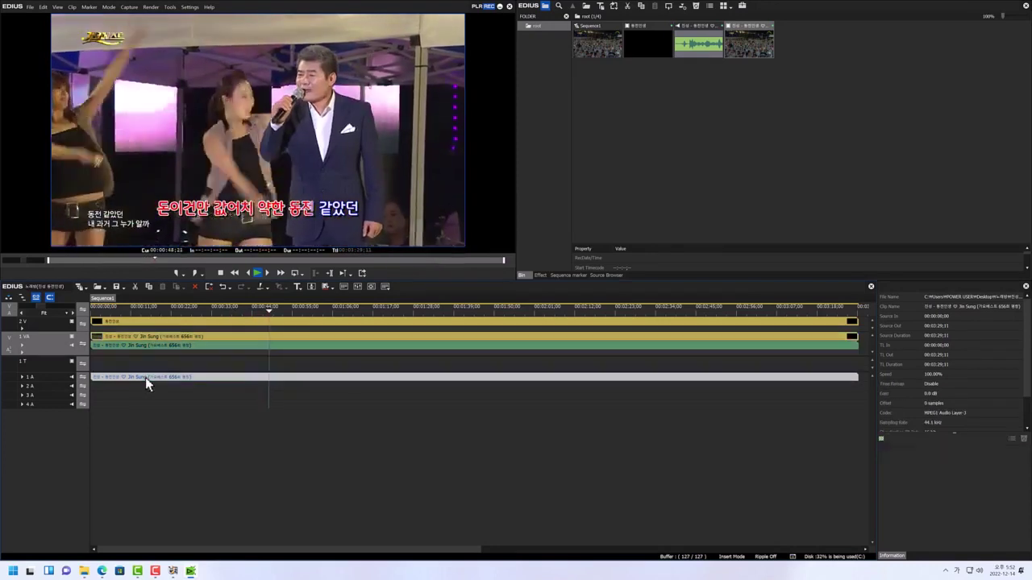
left_click(172, 342)
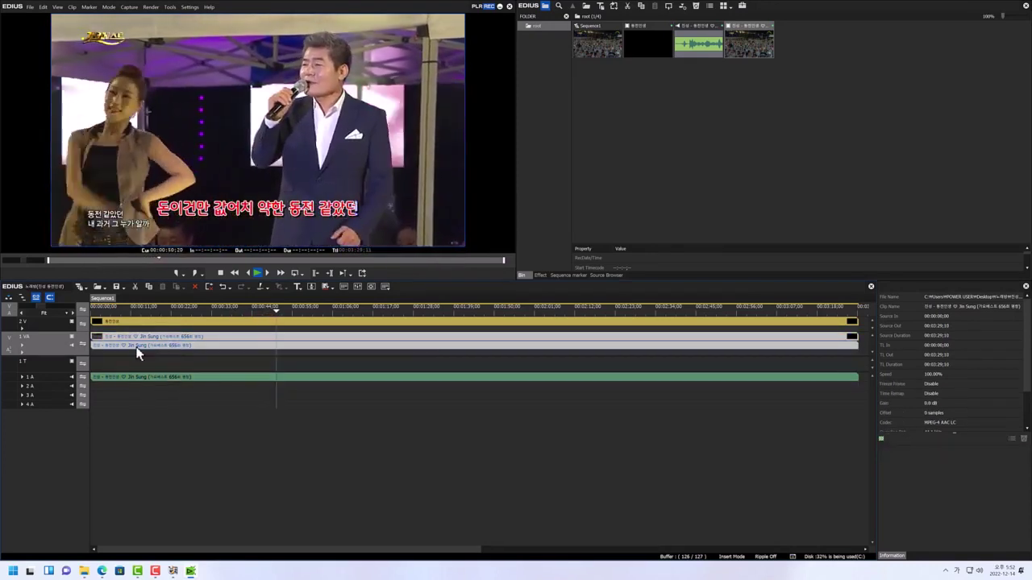
left_click(72, 345)
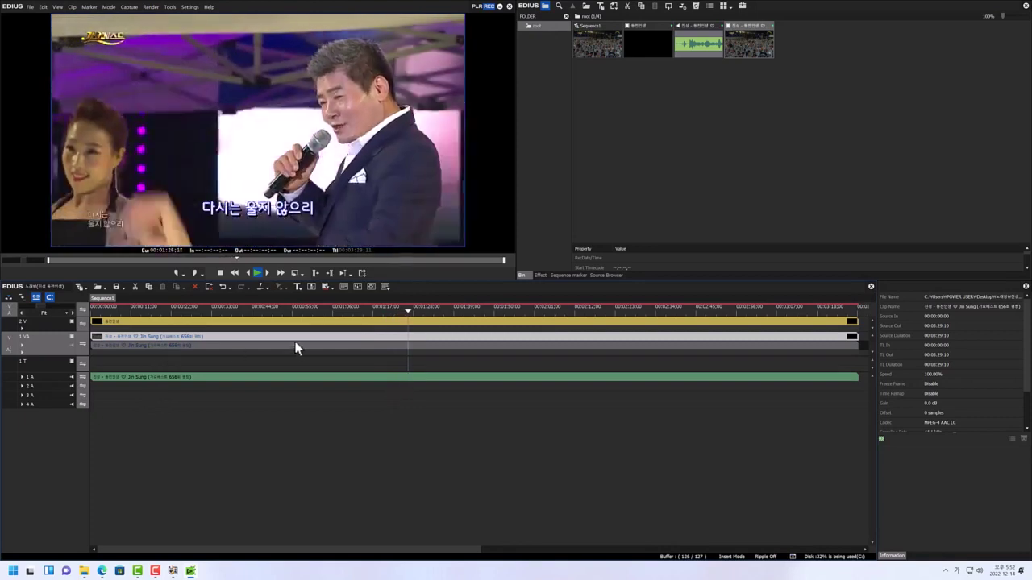
key("space")
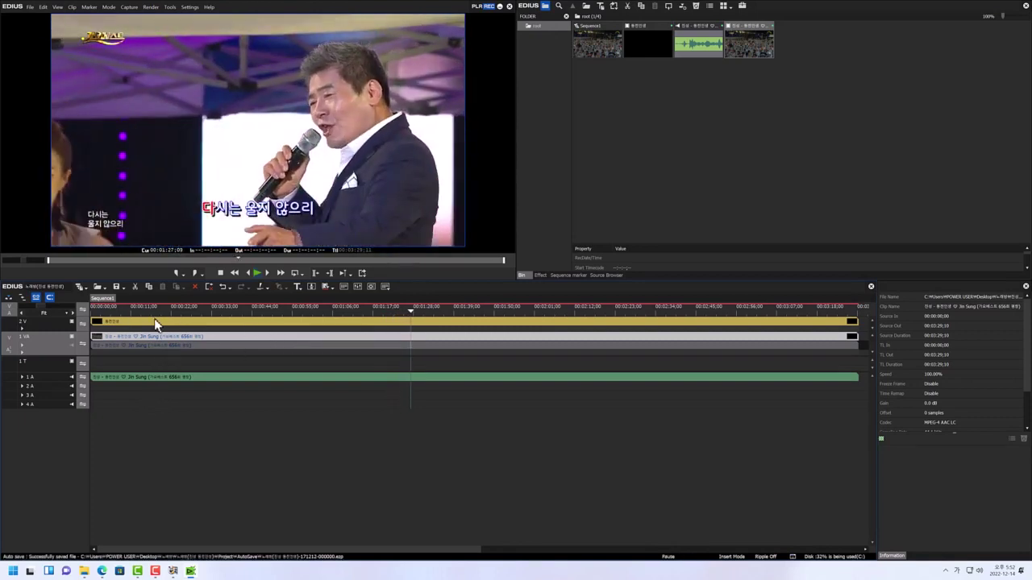
Step: Open the Layouter for the 동전인생 subtitle clip and shift its position to about X -31.7%, Y -40.5%
left_click(154, 319)
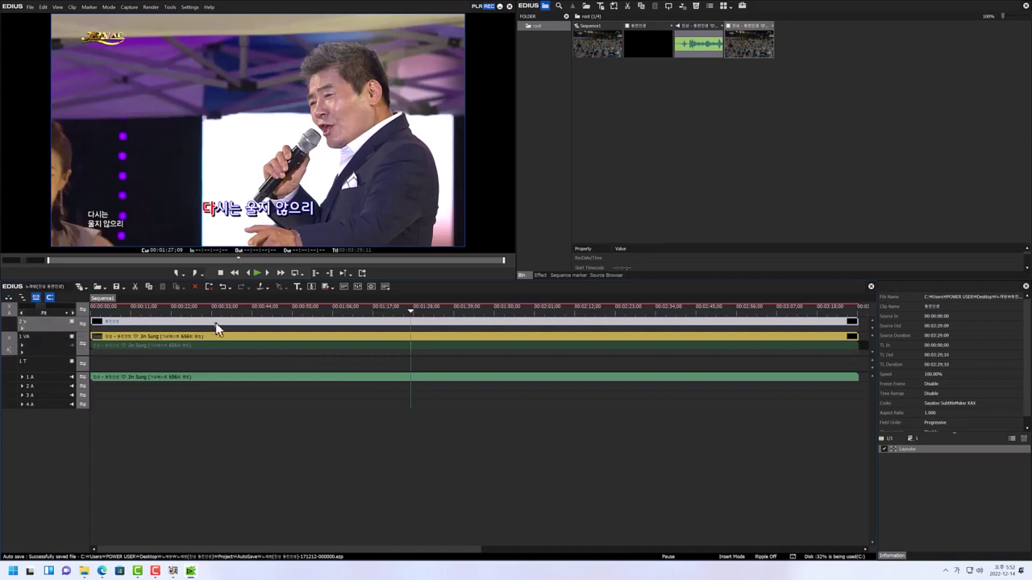
right_click(253, 327)
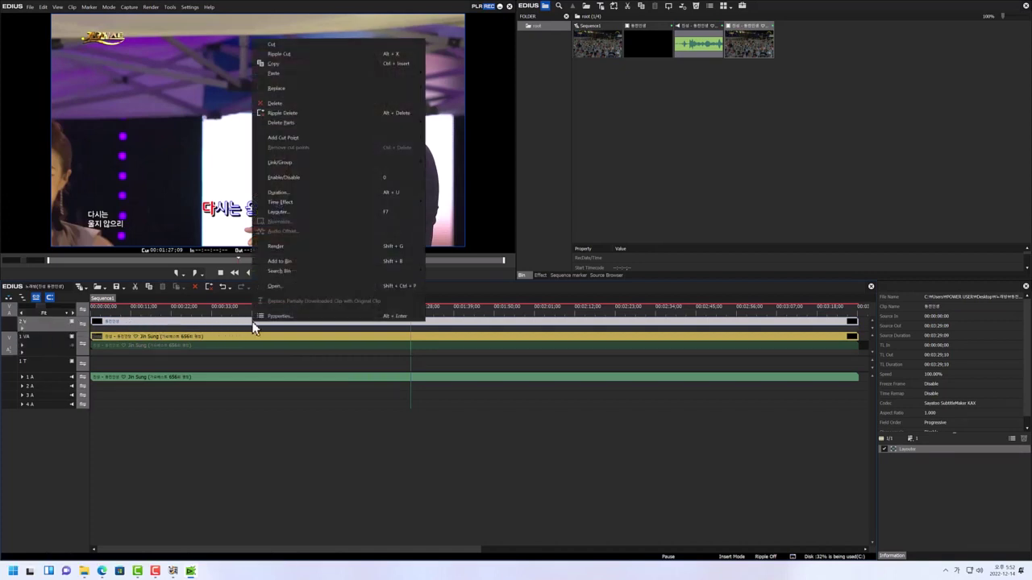
left_click(286, 212)
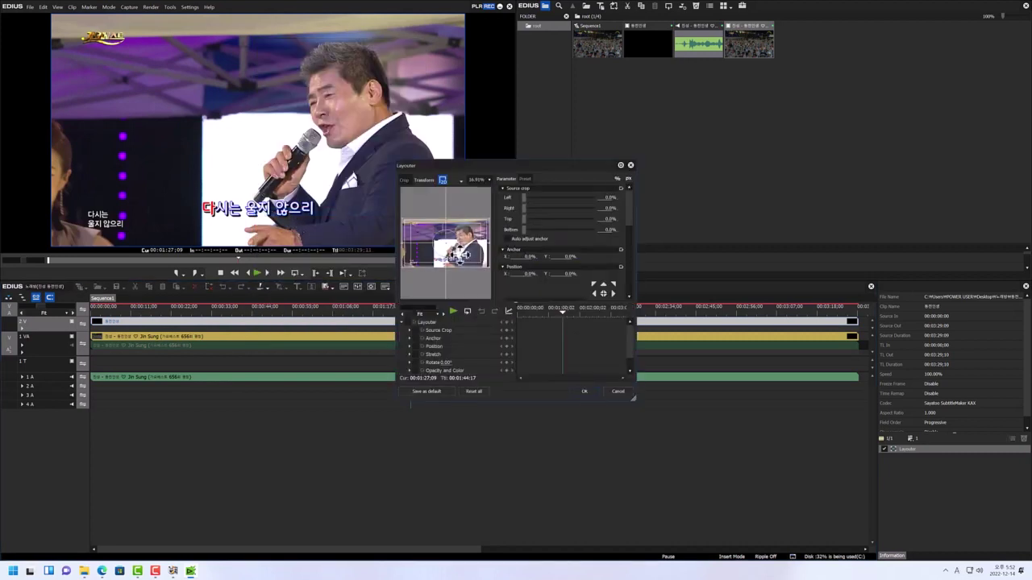
left_click_drag(452, 250, 477, 258)
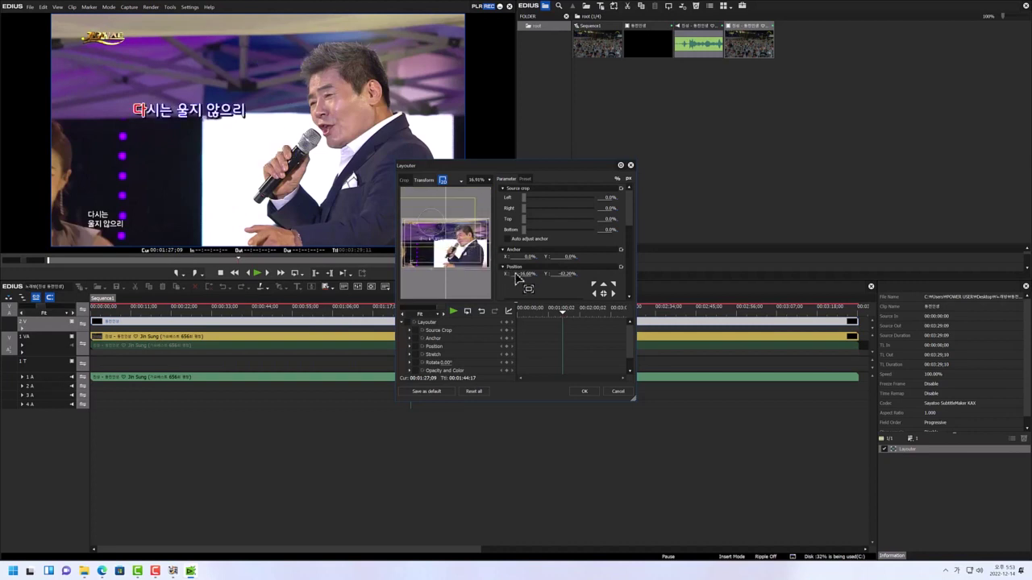
mouse_move(450, 247)
left_mouse_down()
mouse_move(454, 228)
mouse_move(456, 243)
left_mouse_up()
Step: Preview playback from about 22 seconds, reposition the lyrics at the lower centre of the frame with Y about 5.5%, and apply the layout
left_click(453, 311)
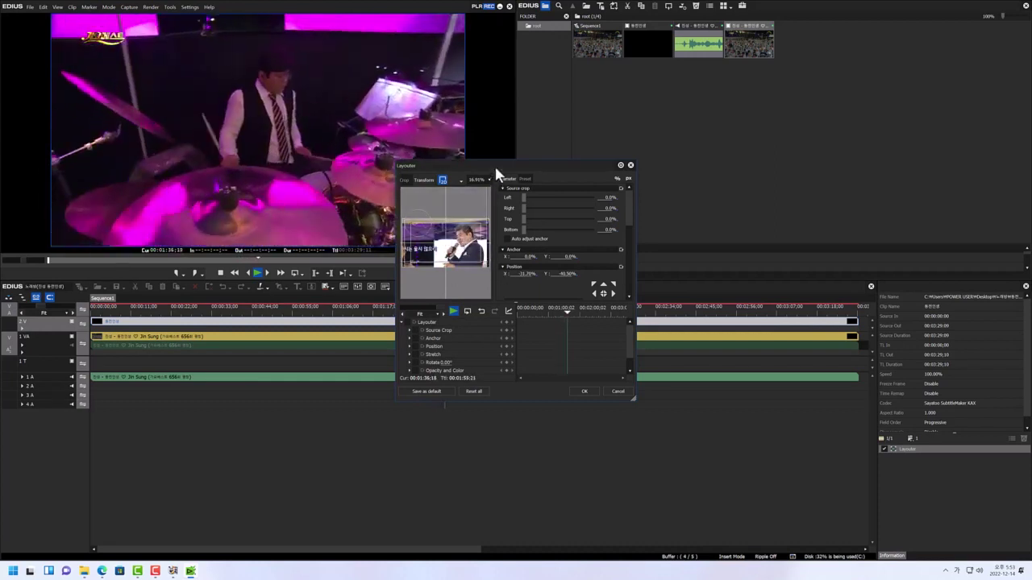
left_click_drag(505, 172, 626, 181)
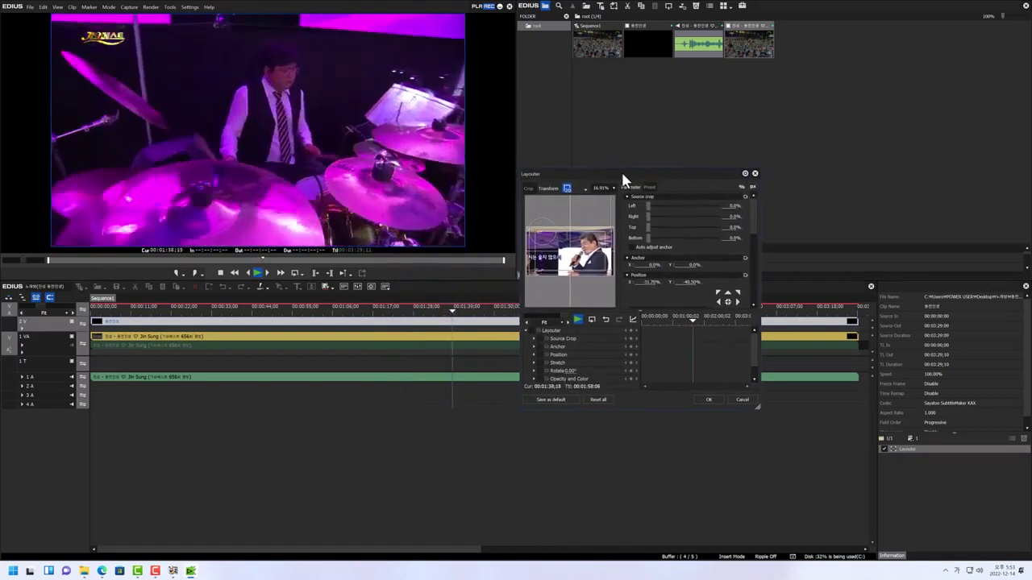
left_click(172, 325)
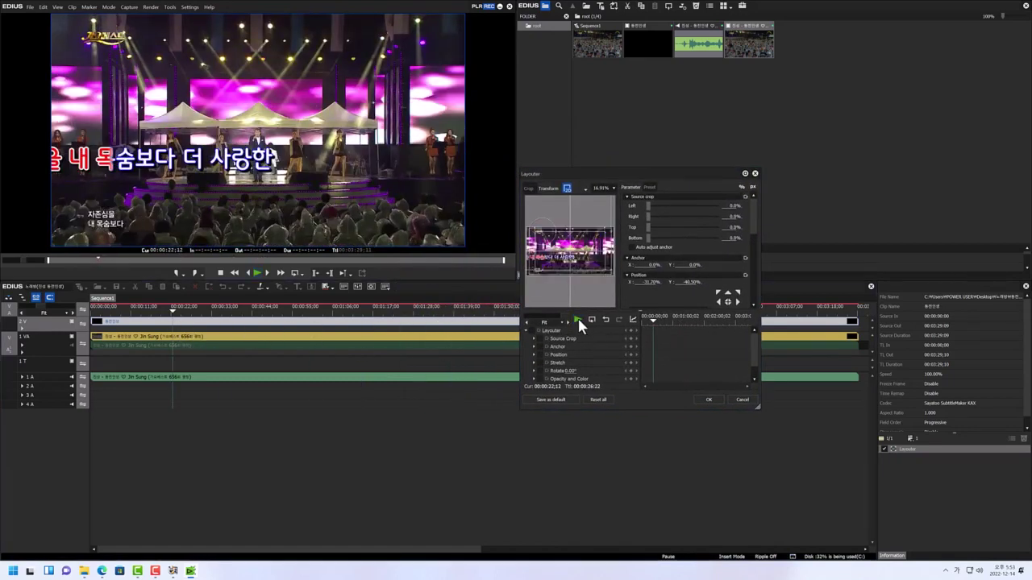
left_click(577, 319)
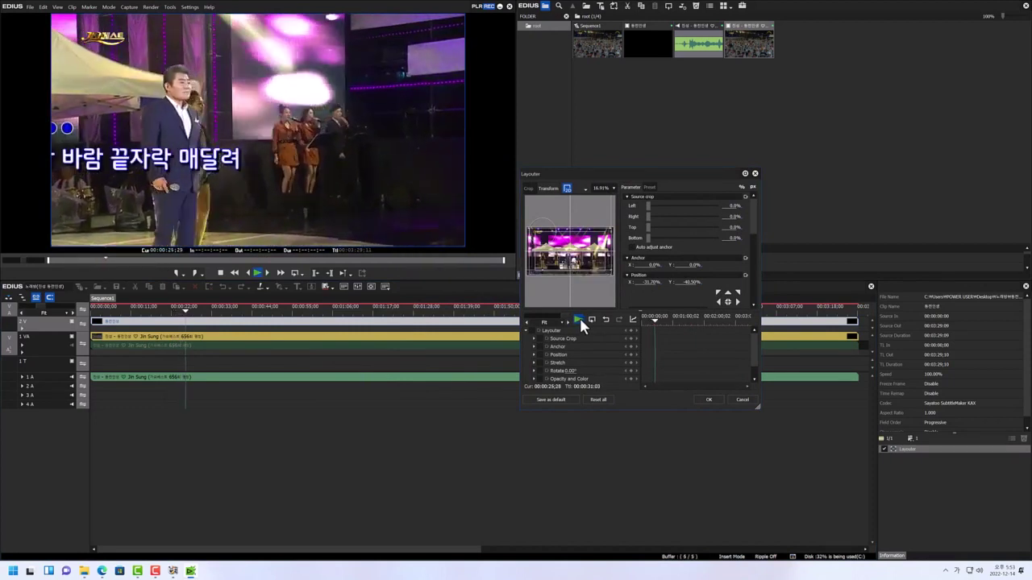
left_click_drag(613, 275, 616, 228)
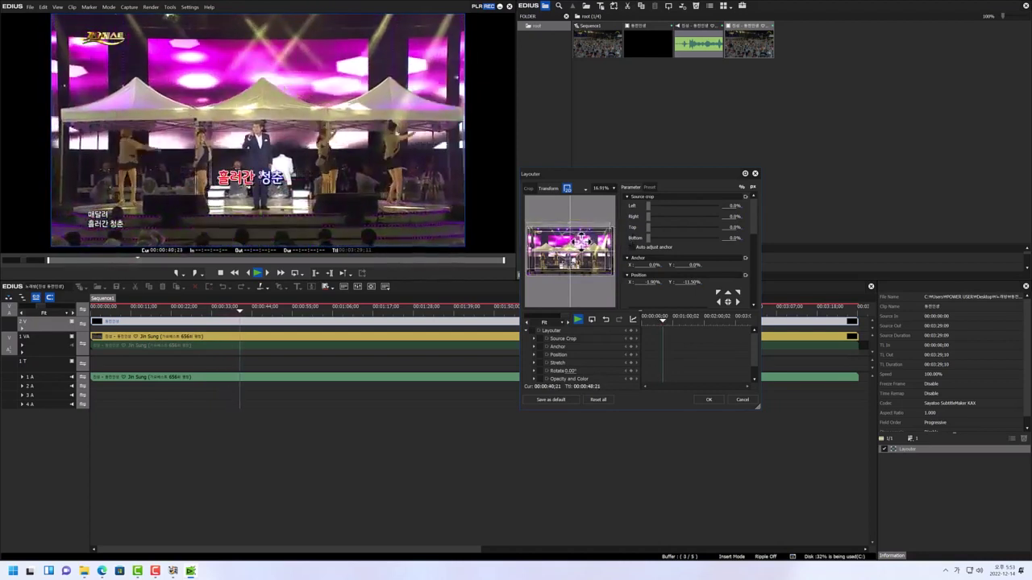
left_click_drag(581, 239, 582, 254)
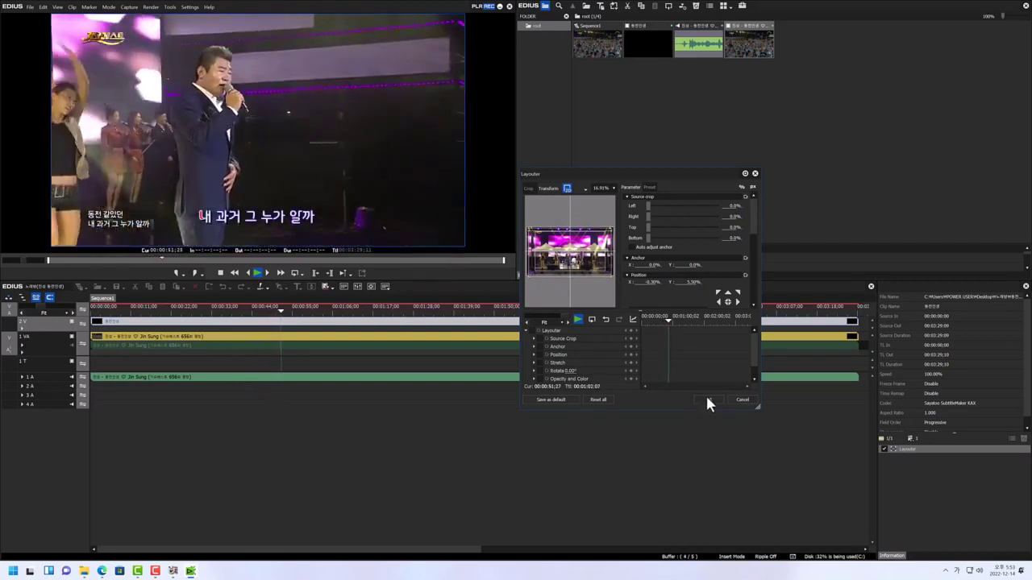
left_click(707, 398)
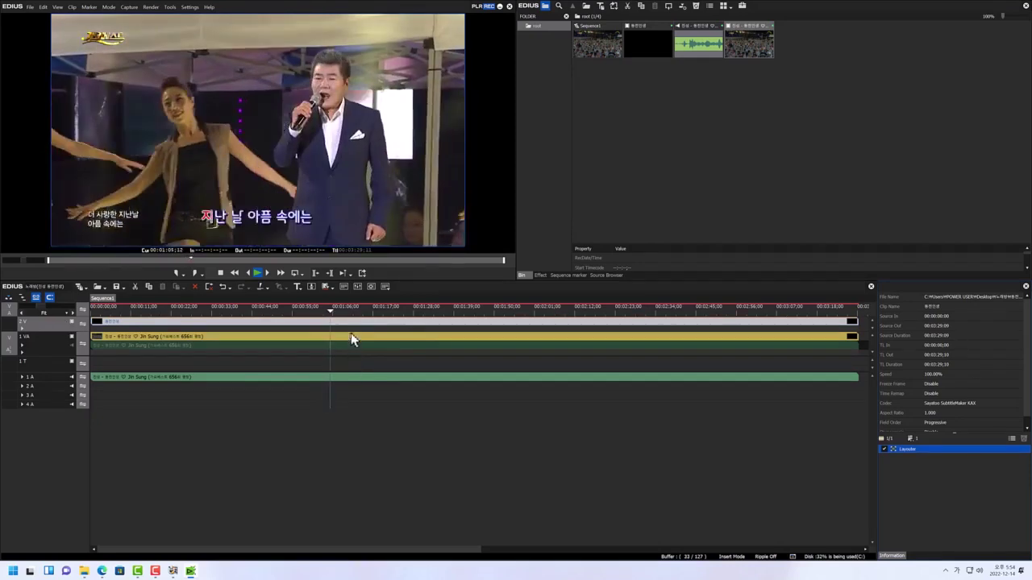
Step: Set the sequence's Out point at the end of the clips, 00:03:29;10, and check the available export options
left_click_drag(337, 317, 858, 319)
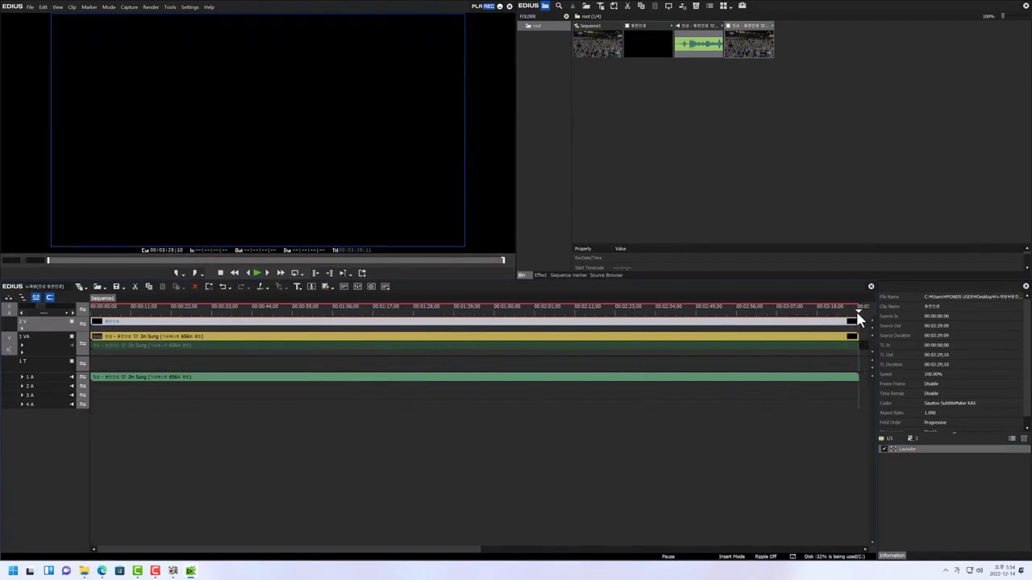
right_click(861, 316)
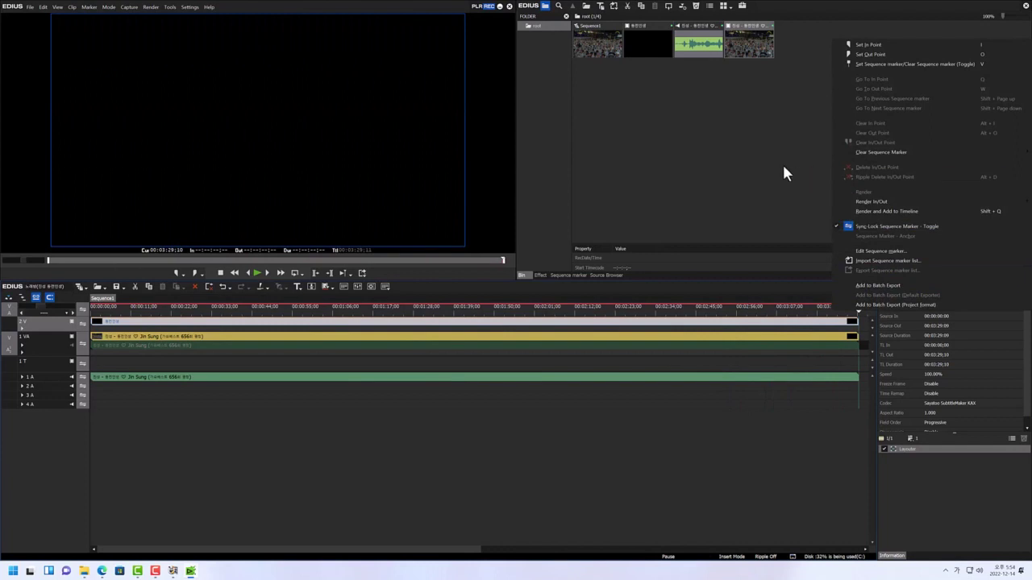
left_click(885, 54)
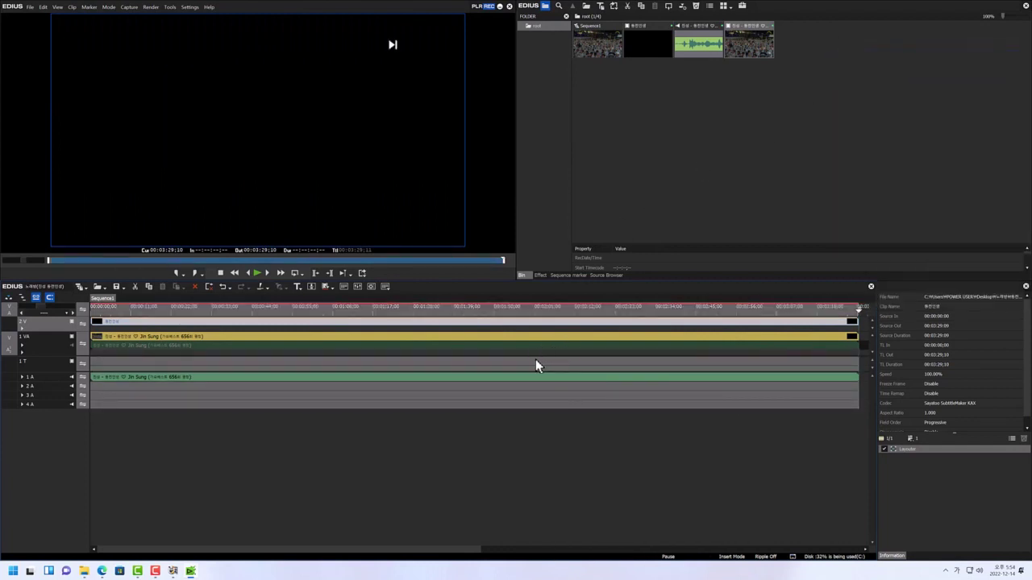
left_click(363, 274)
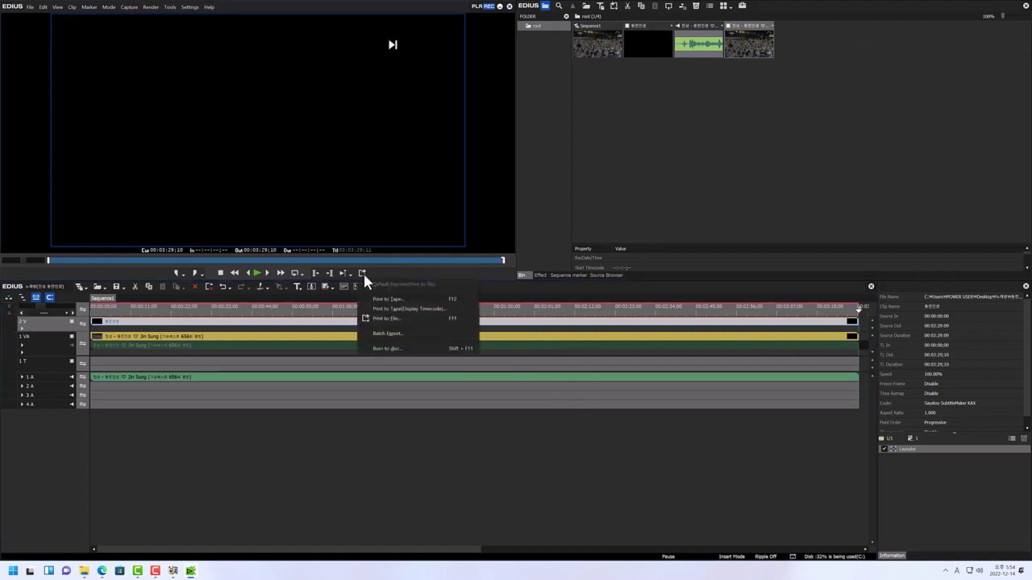
left_click(598, 421)
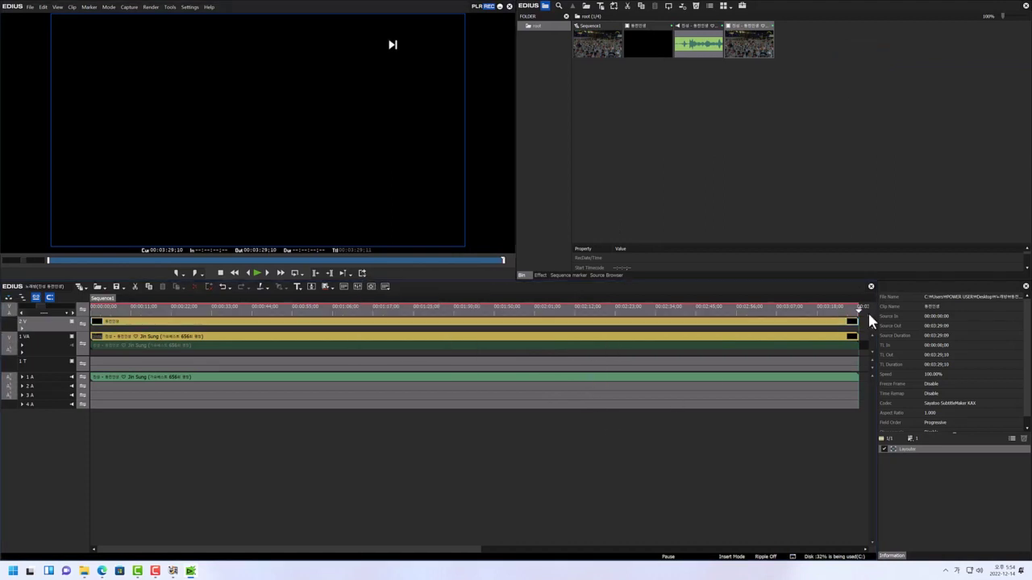
Step: Play the sequence from about 11 seconds and stop the playhead at 00:00:13;14 for placing a title
left_click_drag(859, 317, 134, 341)
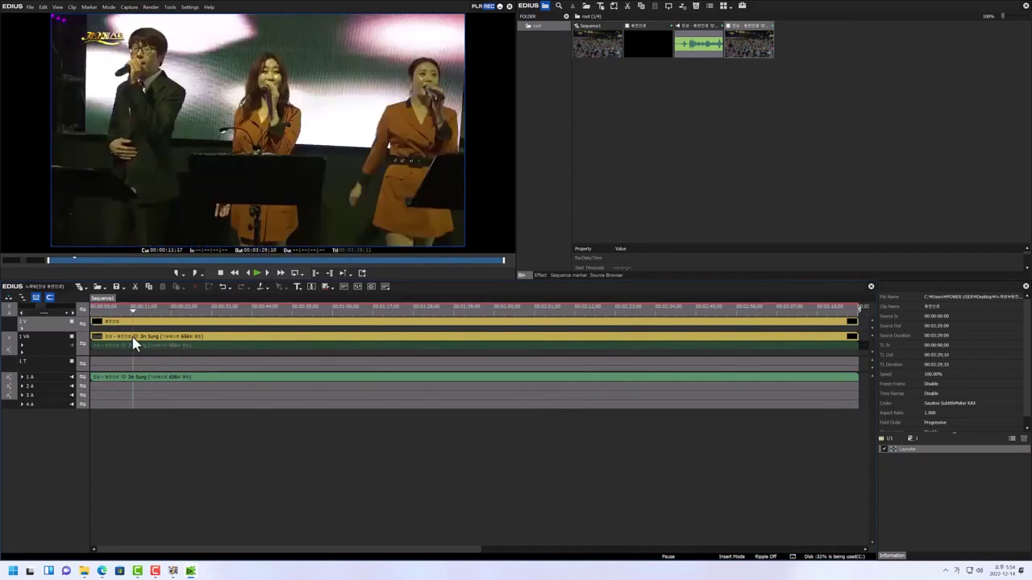
key("space")
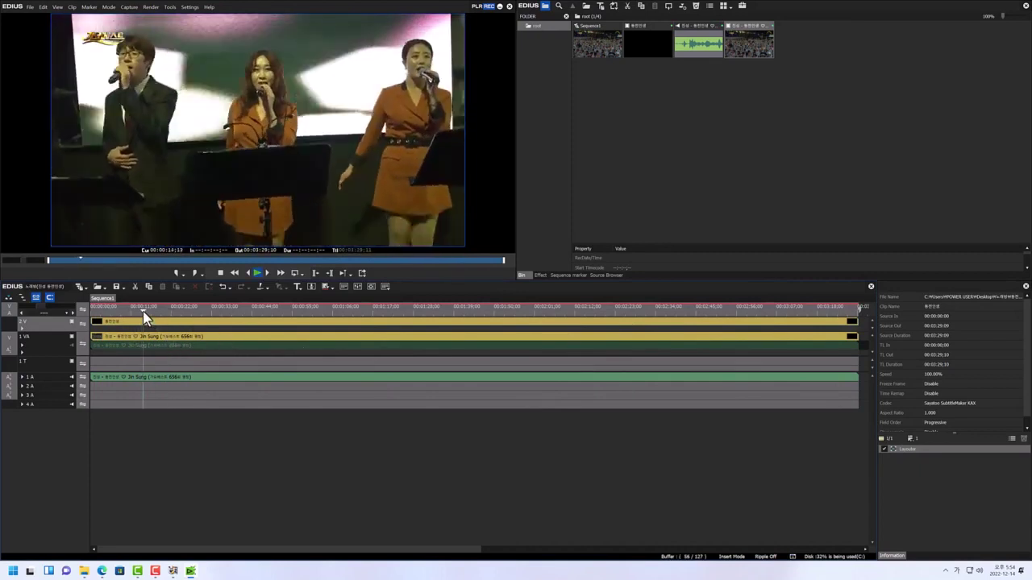
left_click(166, 319)
mouse_move(167, 319)
left_mouse_down()
mouse_move(194, 321)
mouse_move(149, 321)
left_mouse_up()
key("space")
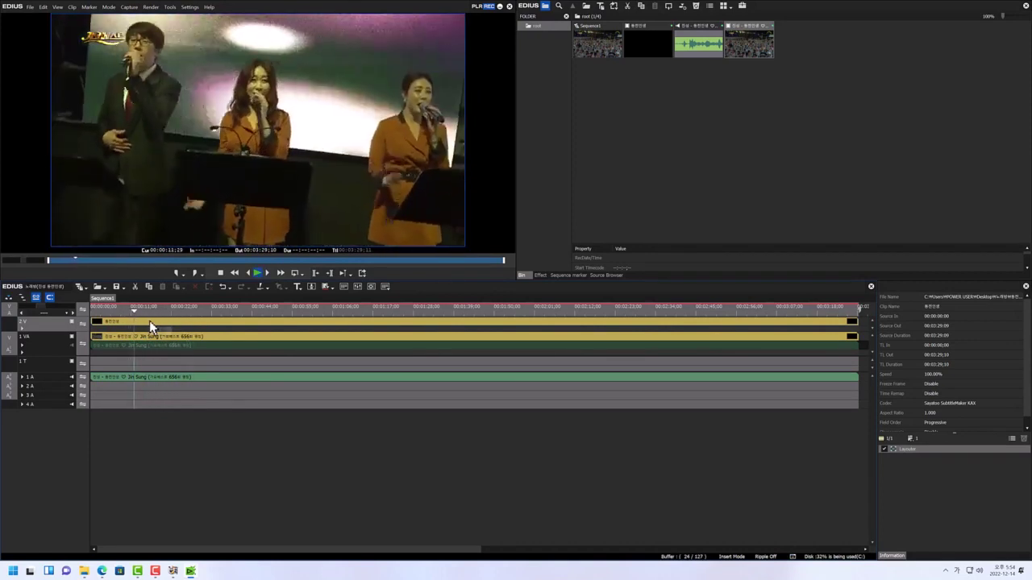
key("space")
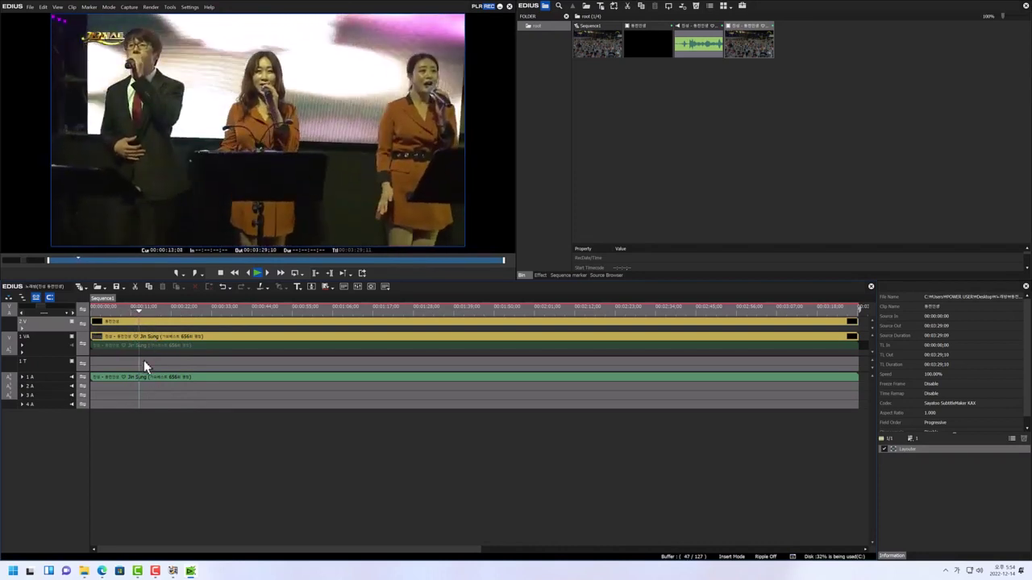
Step: Start a new QuickTitler clip on the 1 T track at the playhead
left_click(48, 365)
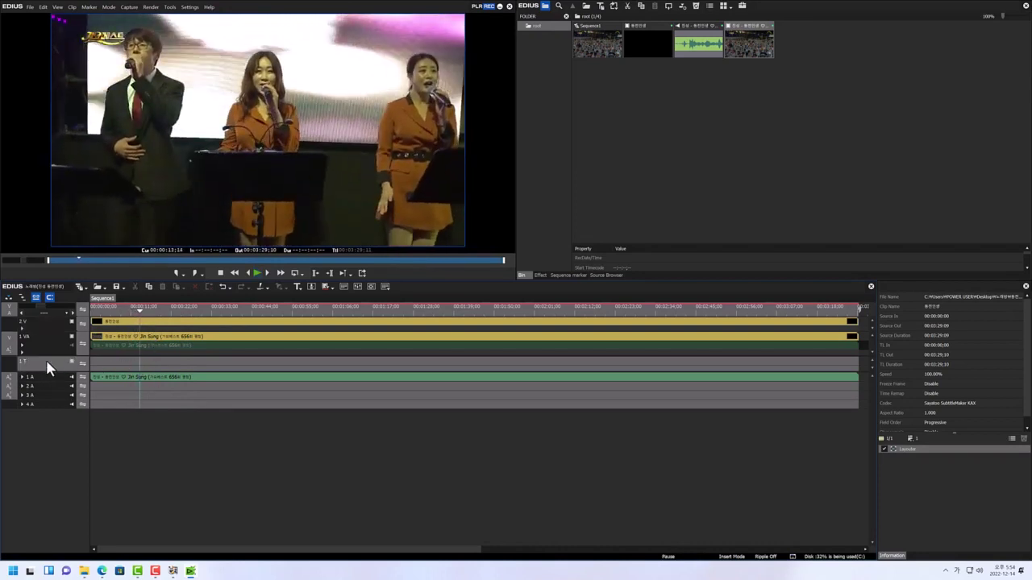
right_click(137, 362)
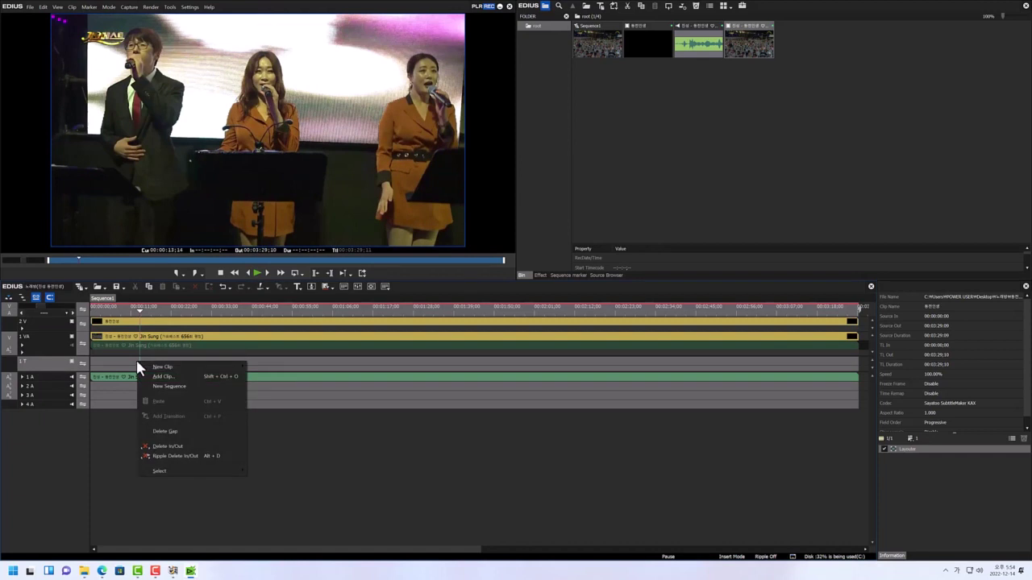
mouse_move(181, 367)
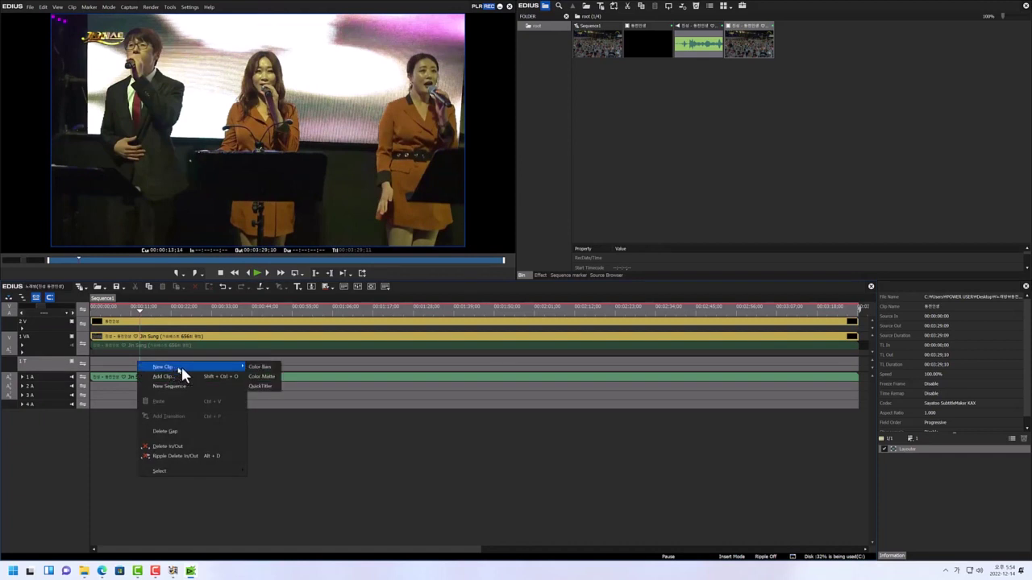
left_click(260, 386)
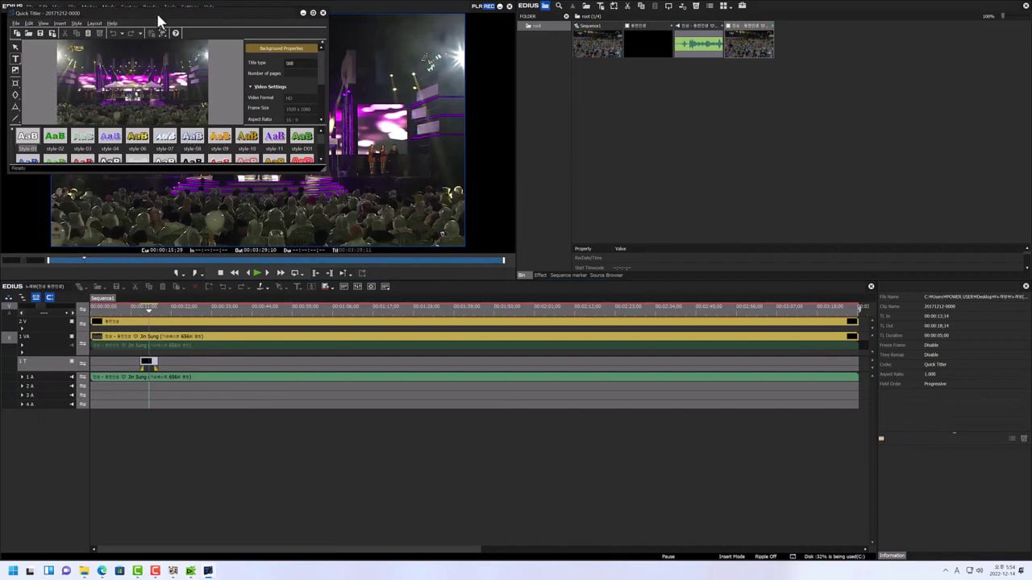
Step: Enlarge the Quick Titler window, move it over the timeline area clear of the main preview, and toggle Preview Mode
left_click_drag(160, 9, 517, 227)
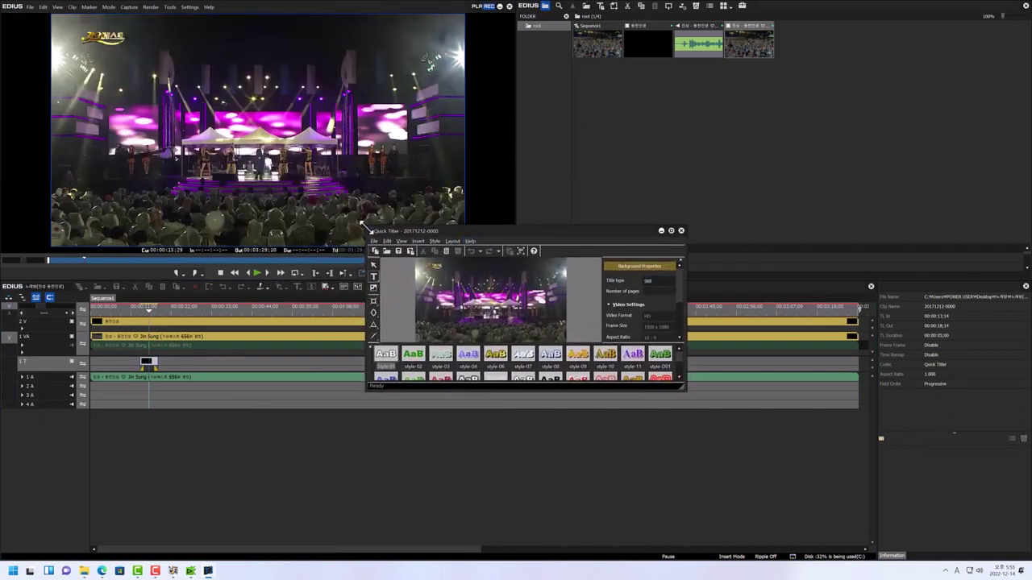
left_click_drag(367, 228, 258, 127)
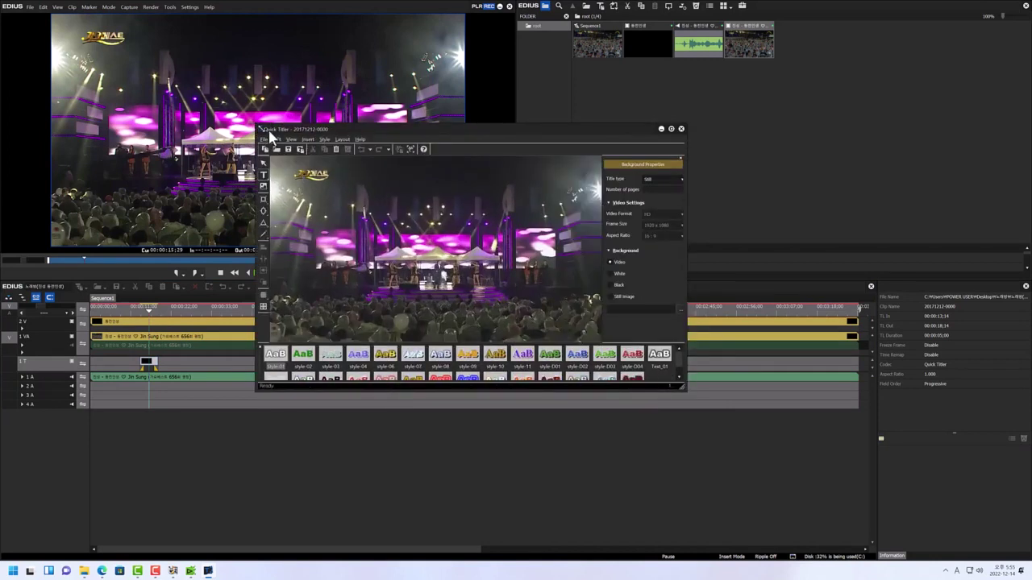
left_click_drag(489, 130, 546, 173)
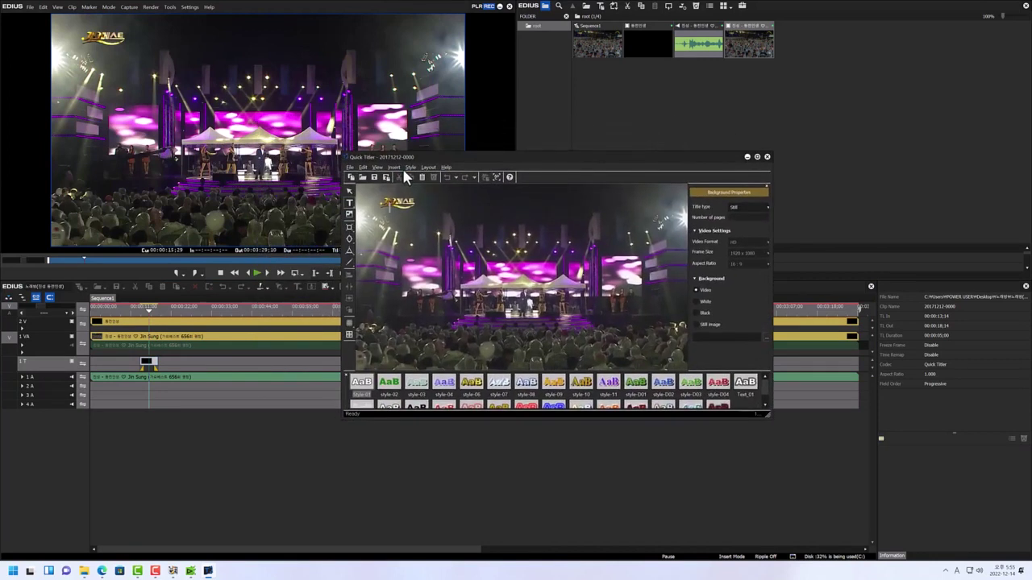
left_click(378, 168)
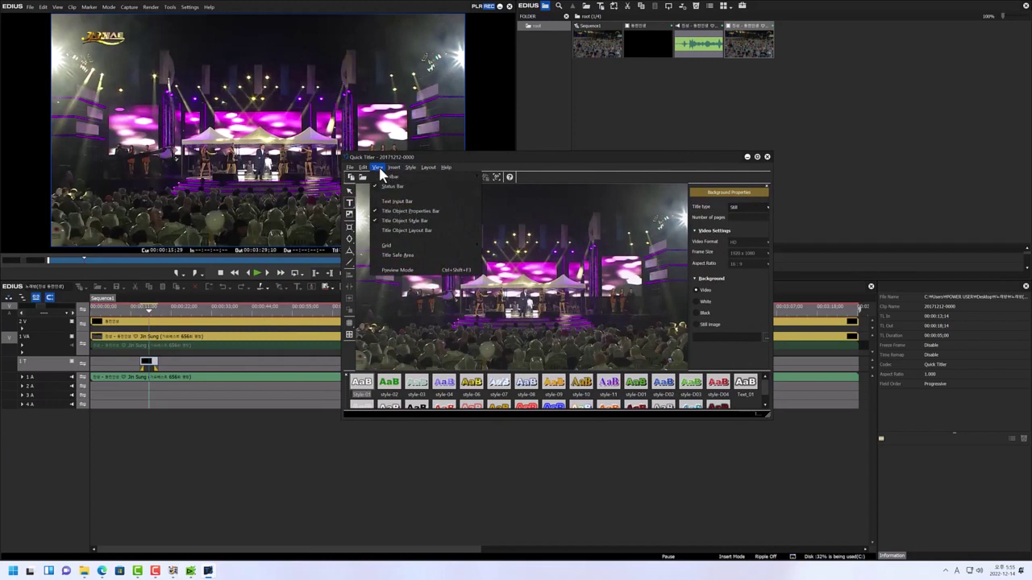
left_click(409, 270)
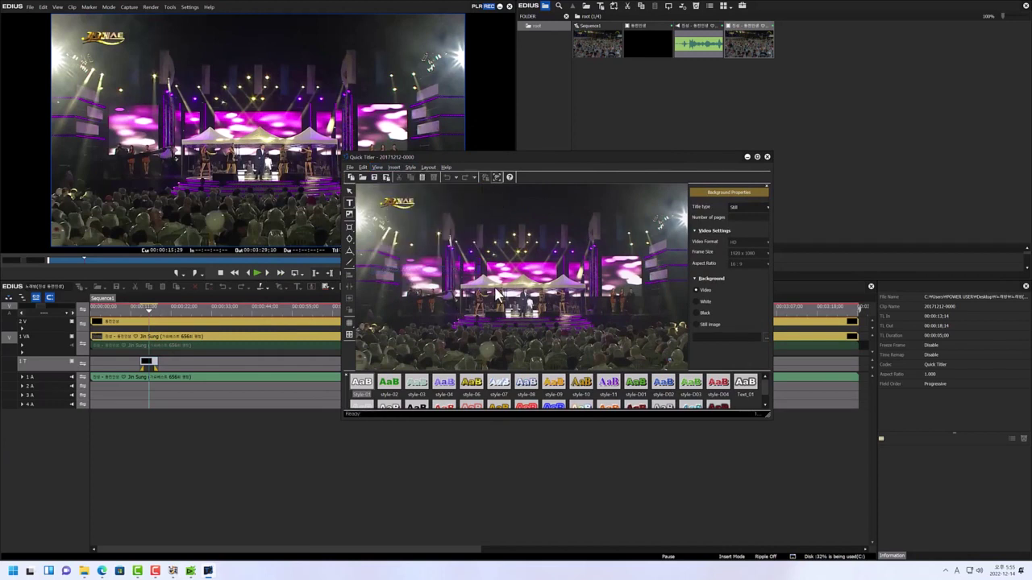
Step: Try to enter Korean title text beginning with 동 near the centre of the frame
left_click(477, 274)
type("ehd")
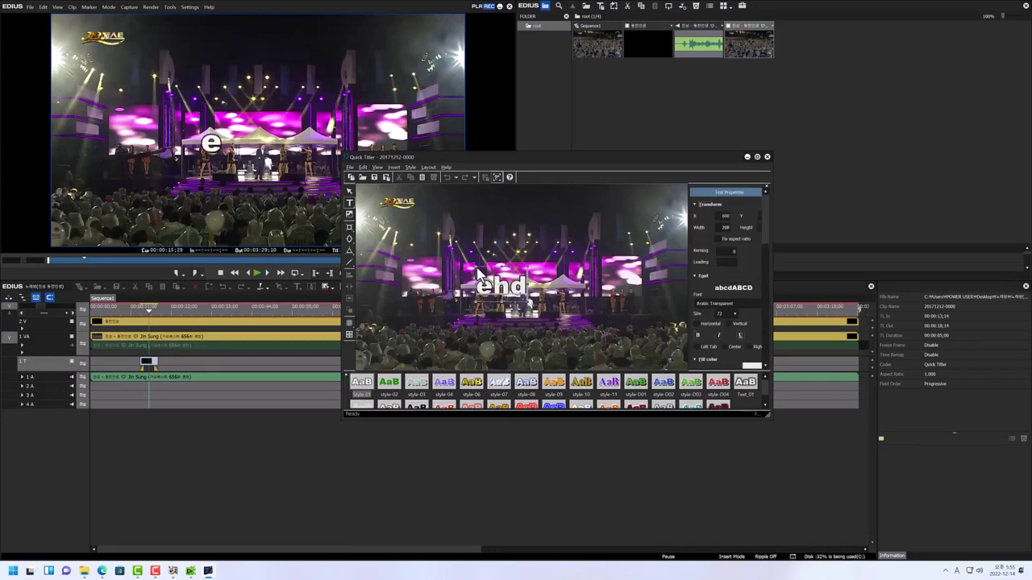
key("BackSpace")
key("BackSpace")
key("BackSpace")
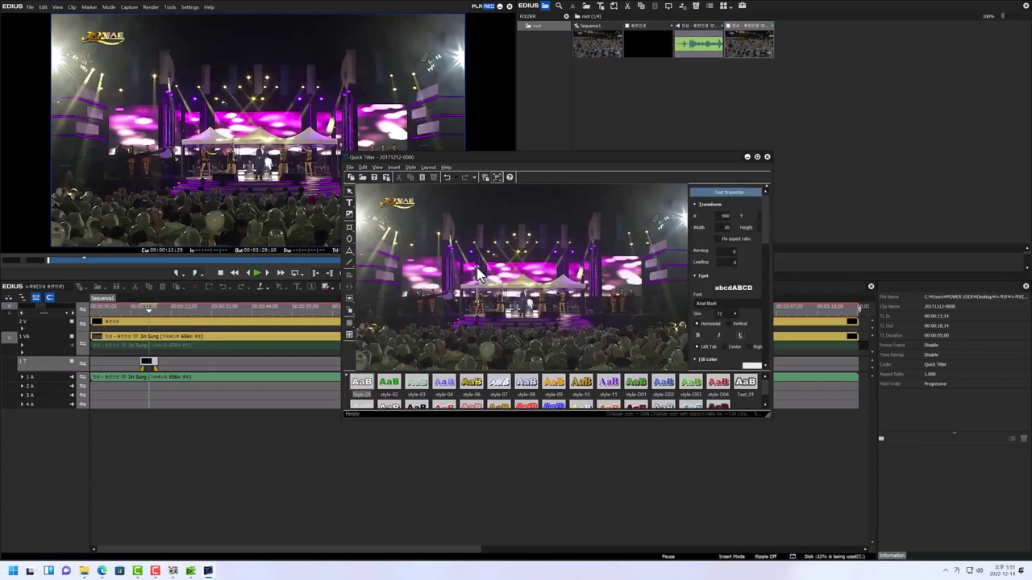
type("동인")
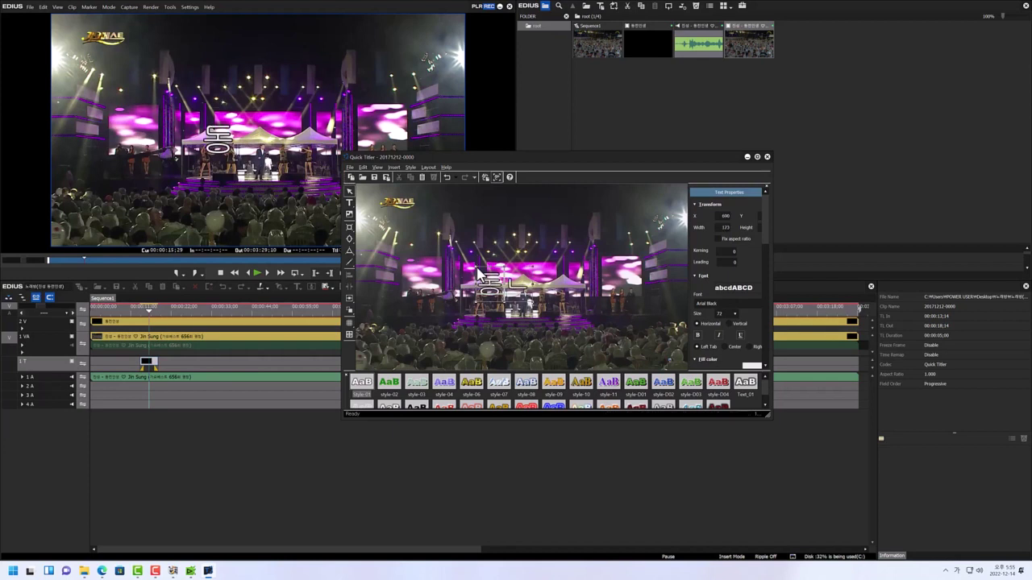
key("BackSpace")
key("BackSpace")
key("BackSpace")
type("ㅓ")
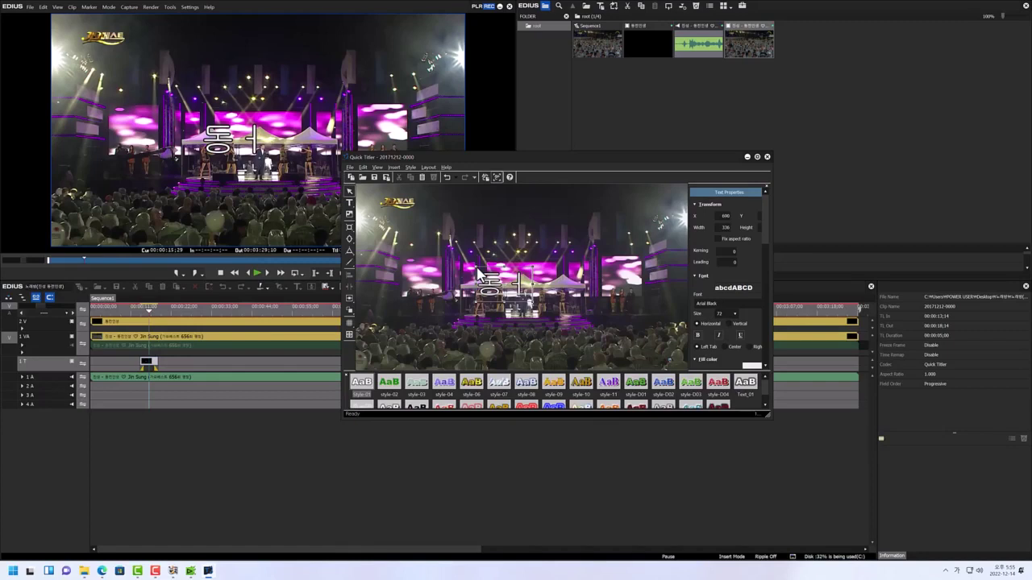
key("BackSpace")
key("BackSpace")
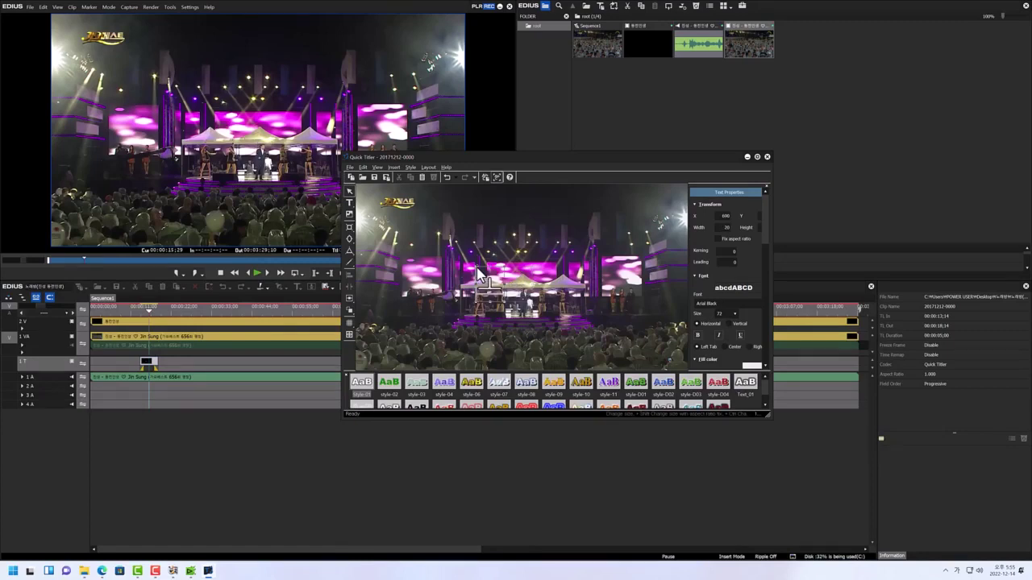
type("ㅗ")
key("BackSpace")
type("동")
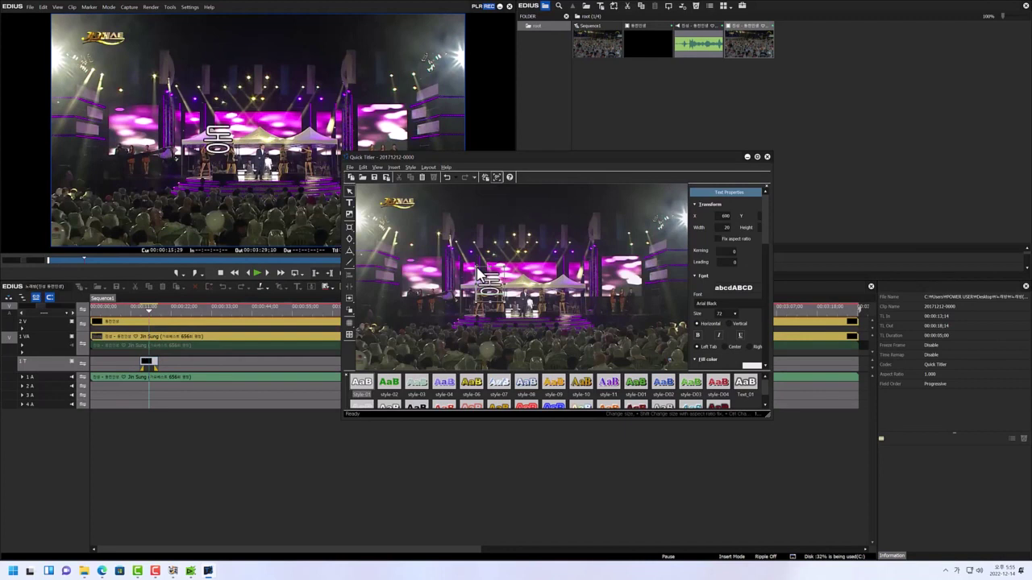
type("ㄴ")
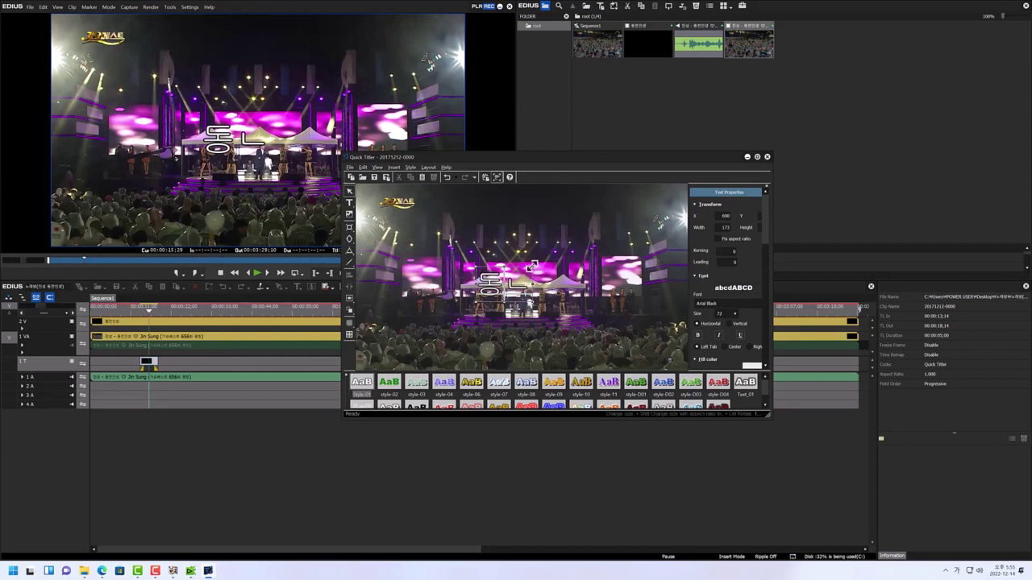
Step: Try enlarging the title text to a width of 477, and discard the title by closing Quick Titler without saving
key("Escape")
left_click_drag(555, 259, 546, 286)
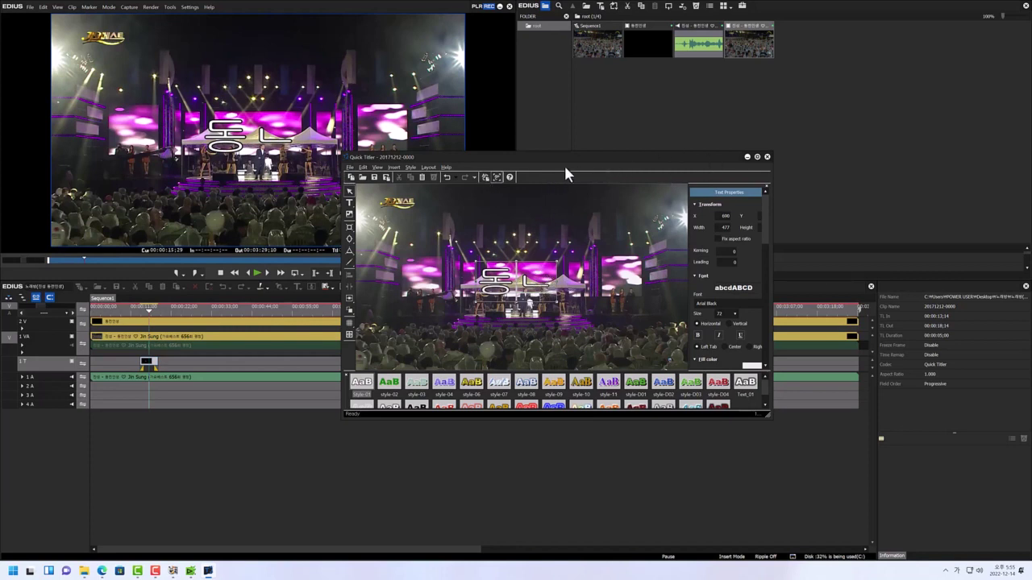
left_click_drag(591, 170, 586, 180)
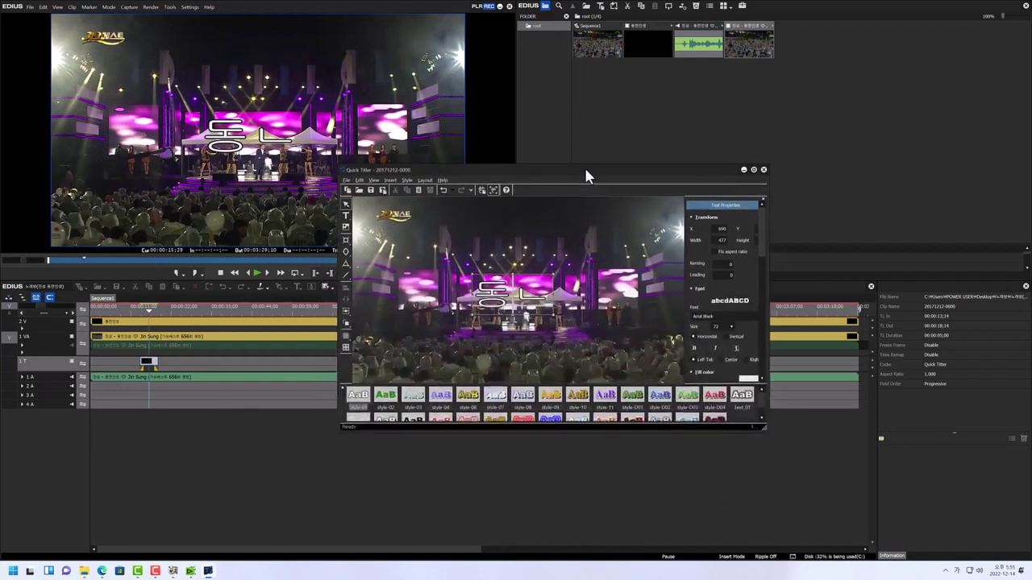
left_click(763, 170)
left_click(556, 311)
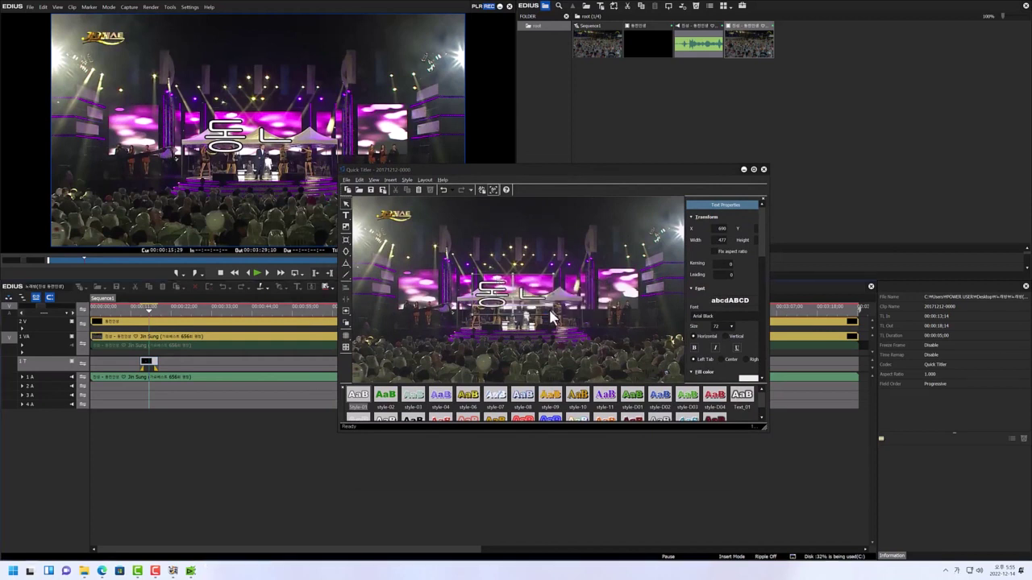
Step: Create a new QuickTitler clip on the 1 T track at 00:00:13;14 with the text 동인 at the frame's upper left
left_click(150, 365)
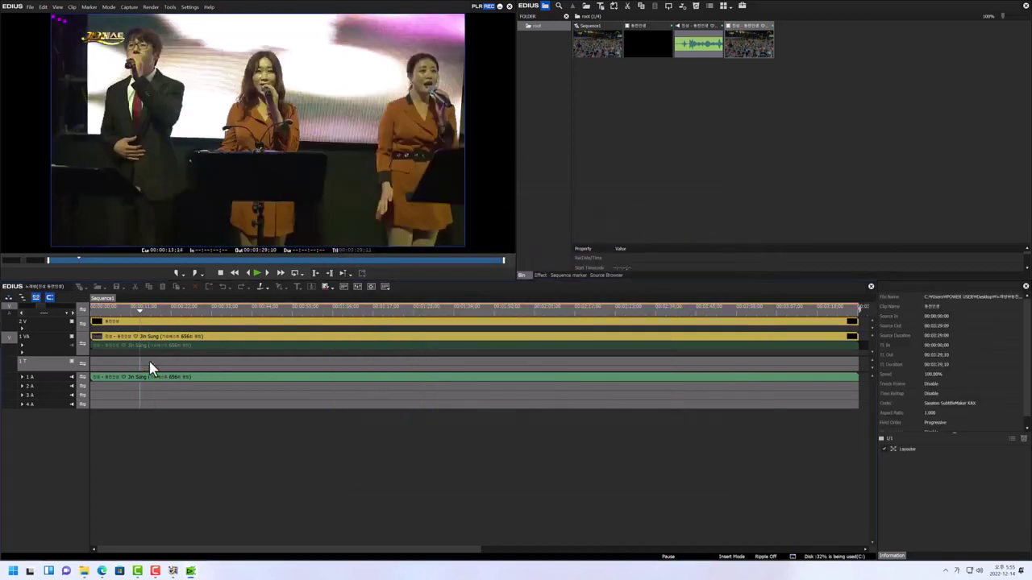
right_click(156, 362)
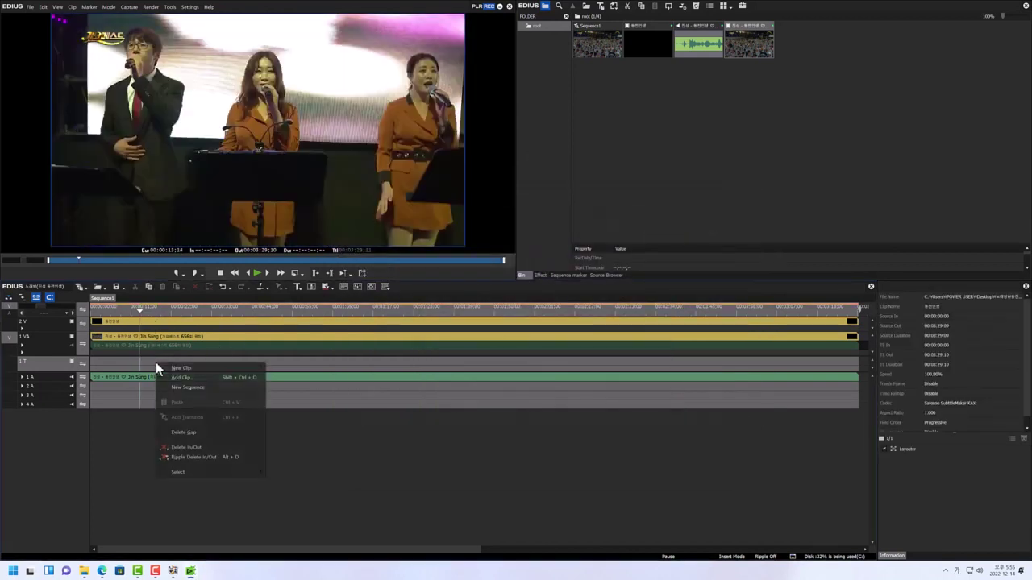
mouse_move(260, 374)
left_click(279, 388)
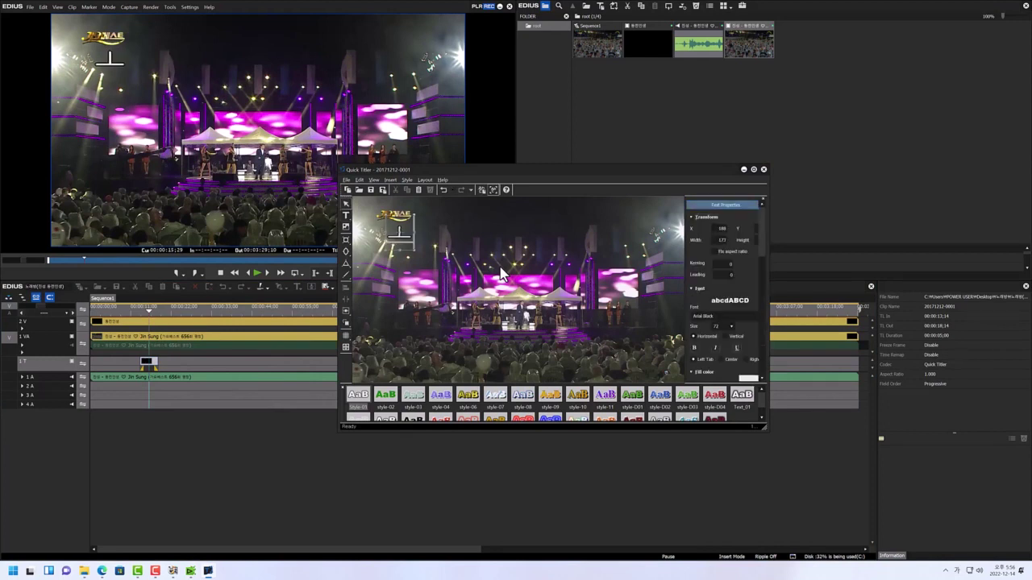
type("동")
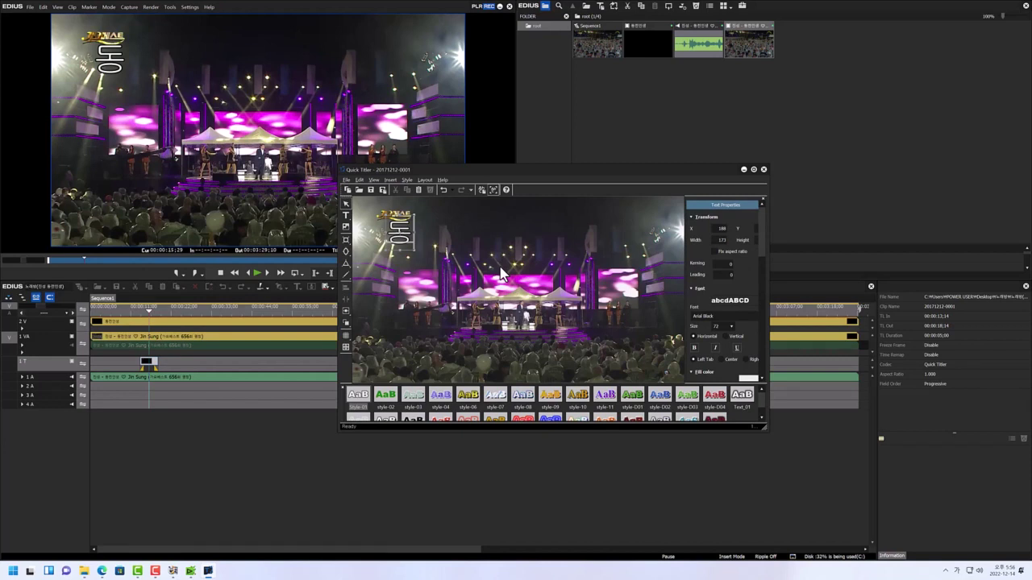
type("인ㅇ")
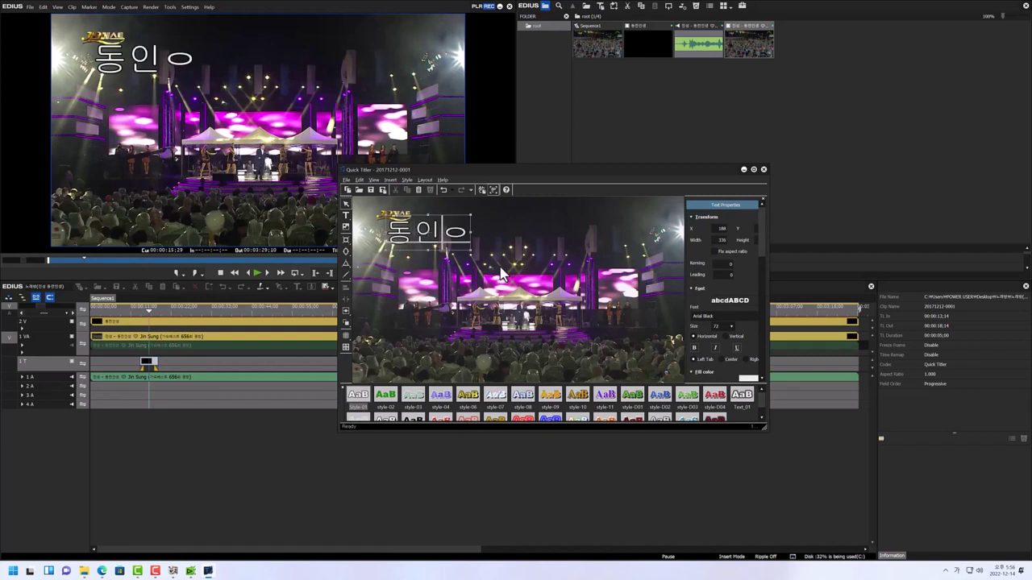
key("BackSpace")
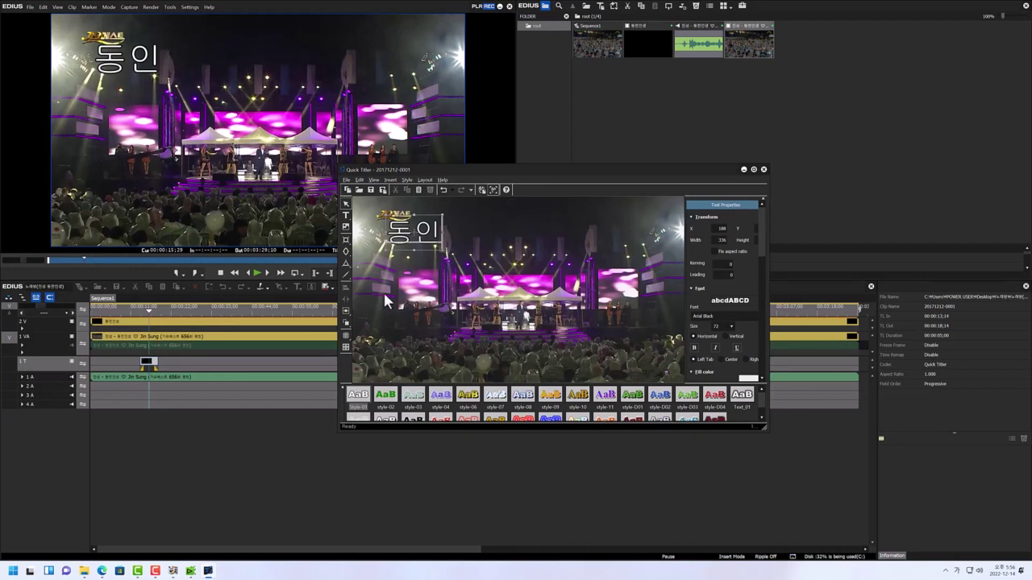
Step: In File Explorer, copy the word 동전인생 from the lyrics text file's name in the desktop 노래방 folder, and close the window
left_click(85, 572)
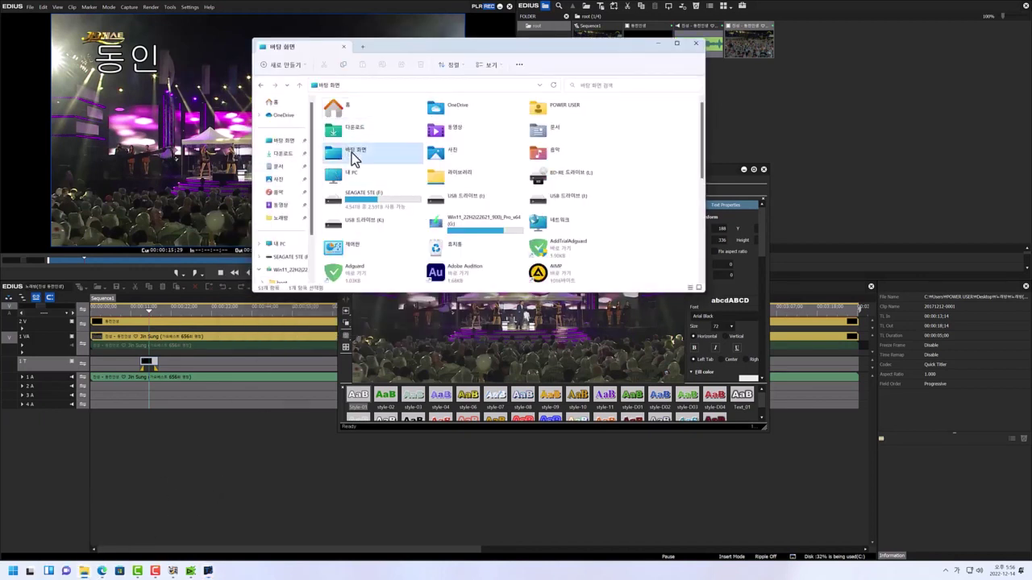
double_click(353, 152)
double_click(333, 119)
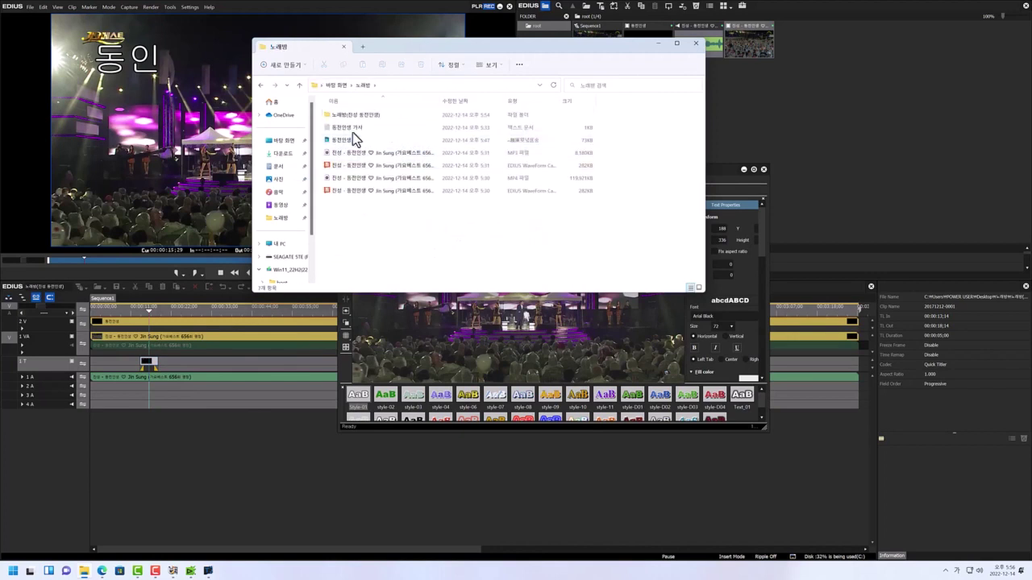
left_click(340, 128)
left_click(350, 129)
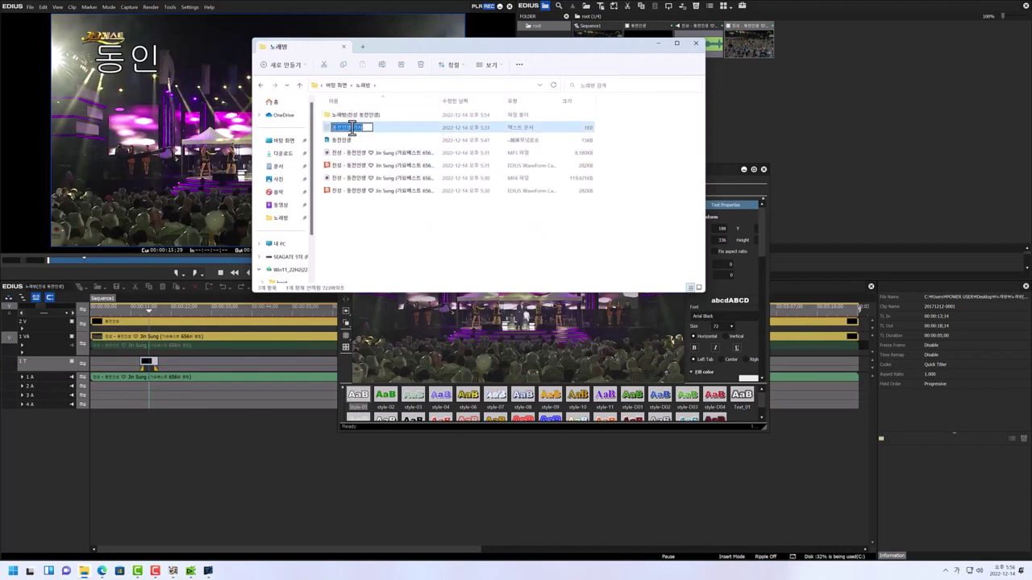
double_click(342, 129)
key("ctrl+c")
right_click(343, 129)
left_click(366, 162)
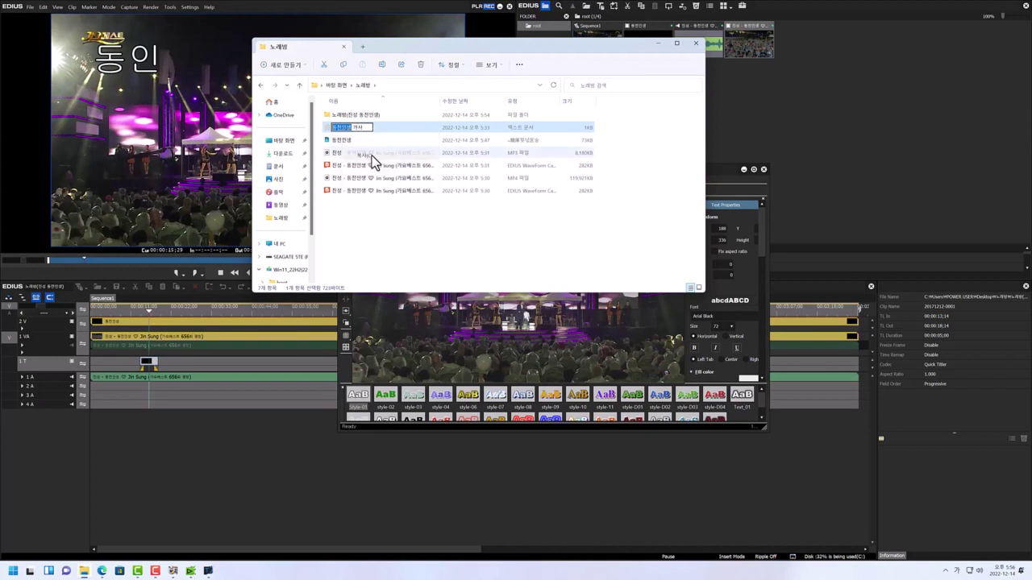
left_click(696, 44)
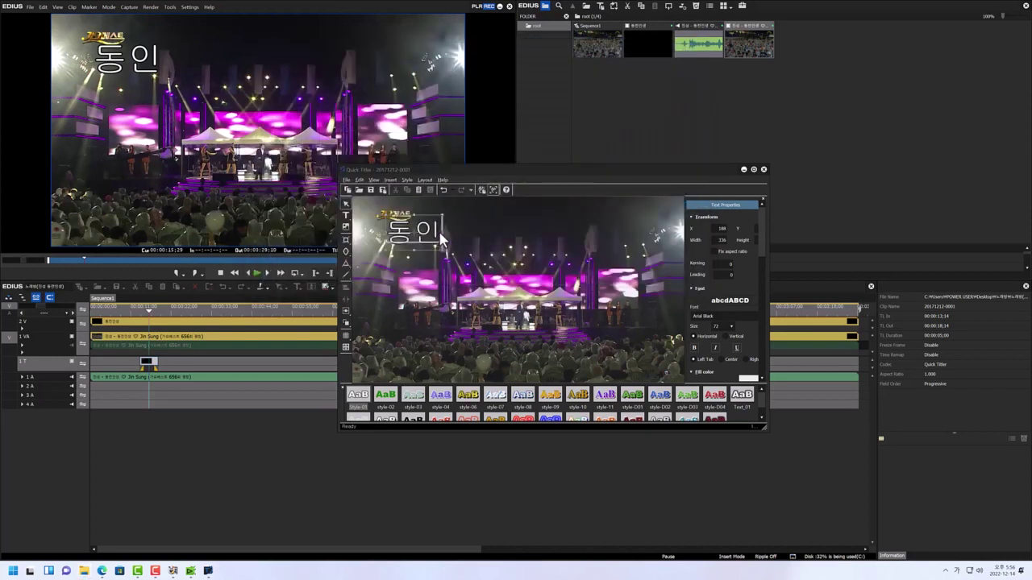
Step: Replace the title text 동인 with the copied song name 동전인생, and move Quick Titler off the preview picture
left_click_drag(442, 240, 393, 242)
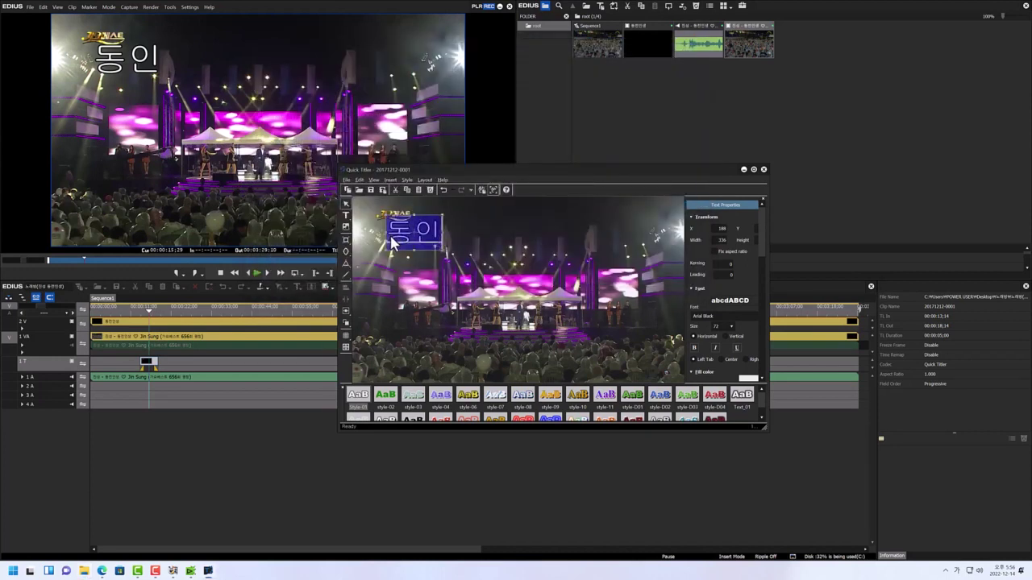
key("ctrl+v")
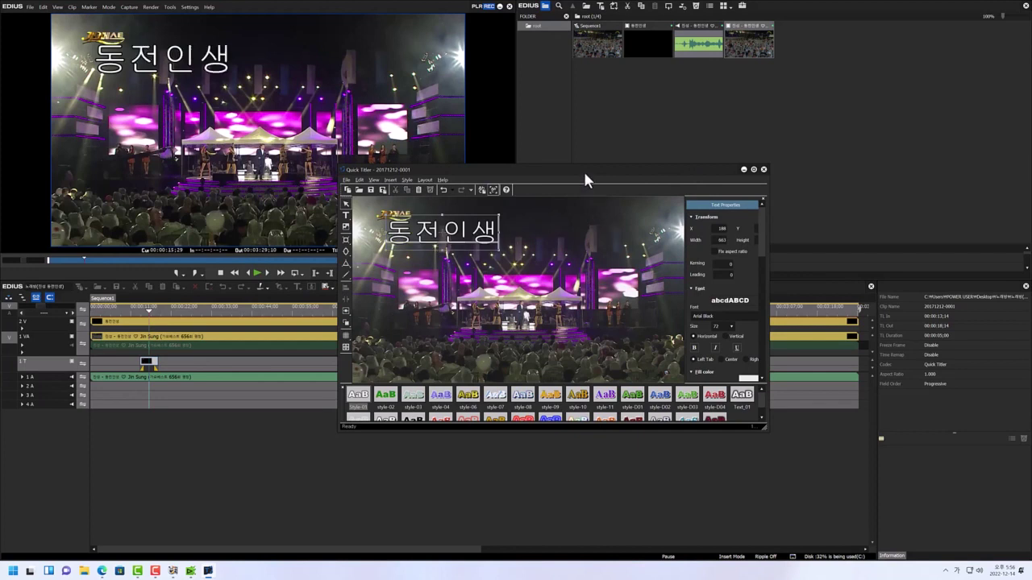
left_click_drag(586, 174, 644, 205)
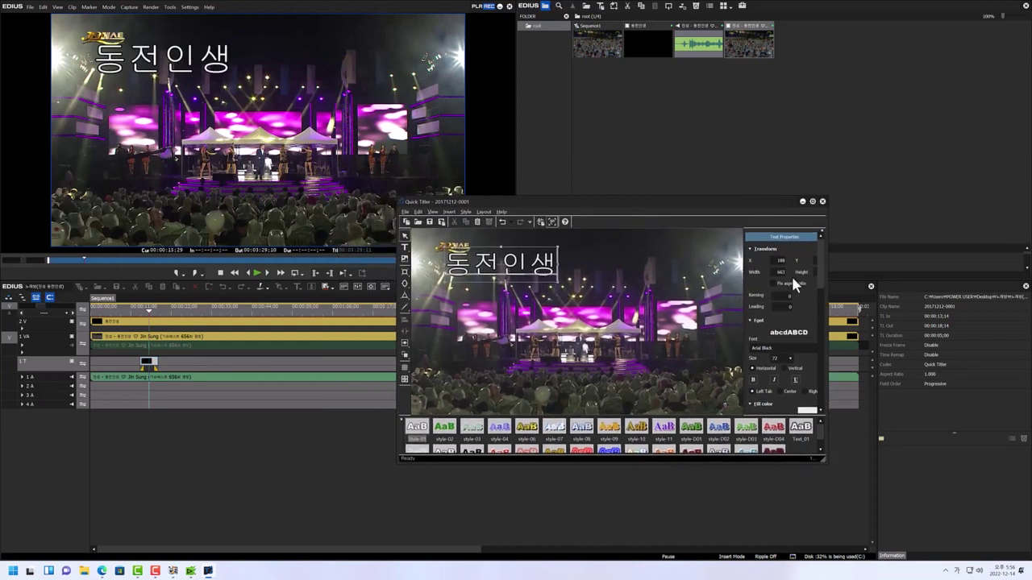
Step: Set the 동전인생 title's font to 휴먼둥근헤드라인 and centre the title in the frame
left_click(812, 350)
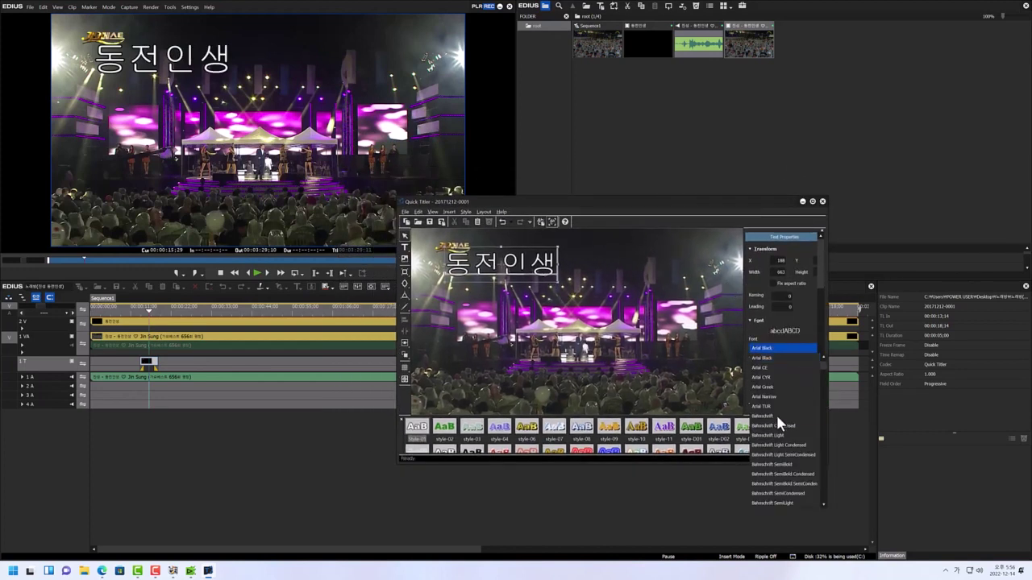
scroll(773, 430, "down", 15)
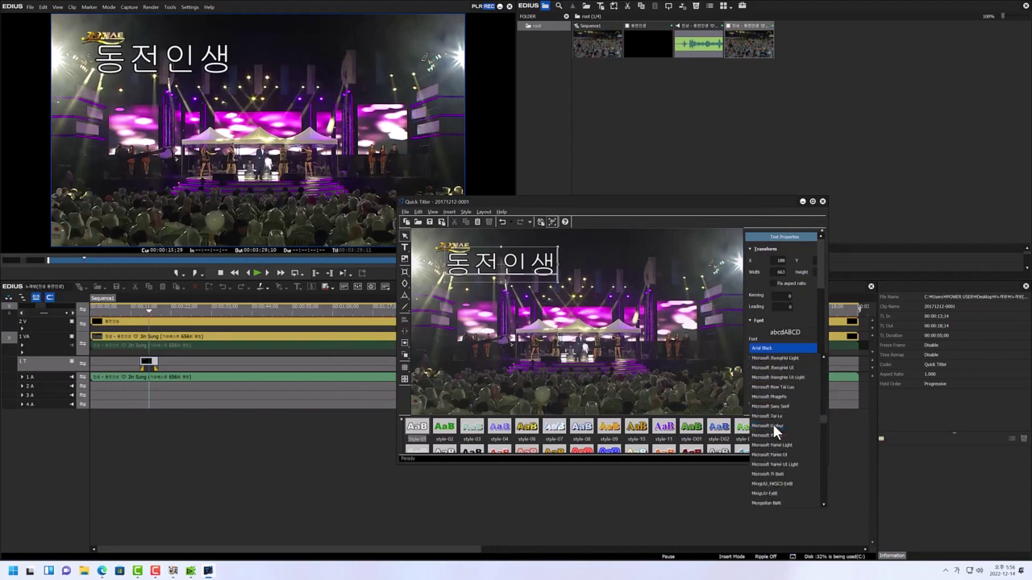
scroll(773, 430, "down", 8)
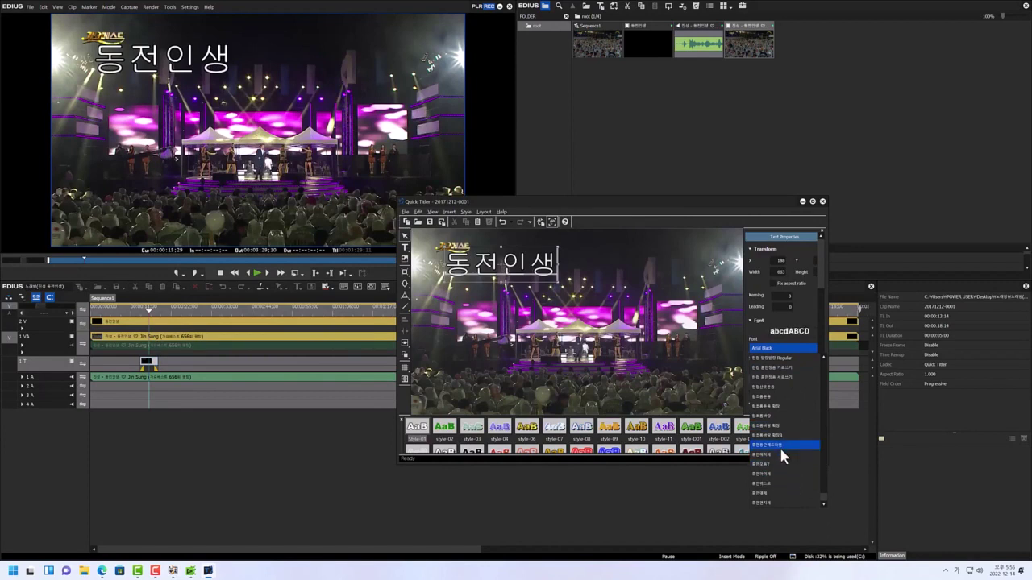
left_click(777, 463)
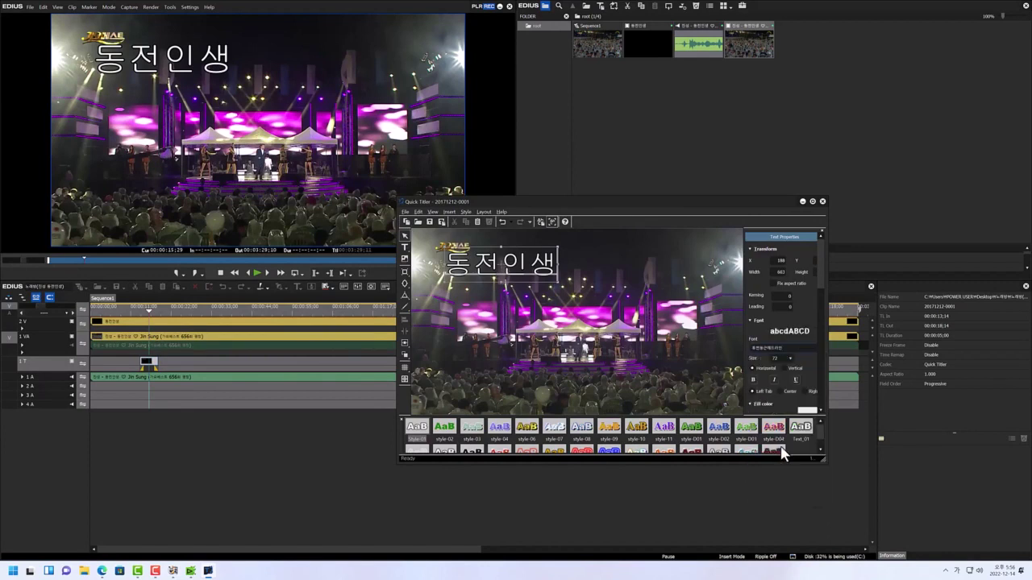
left_click(535, 266)
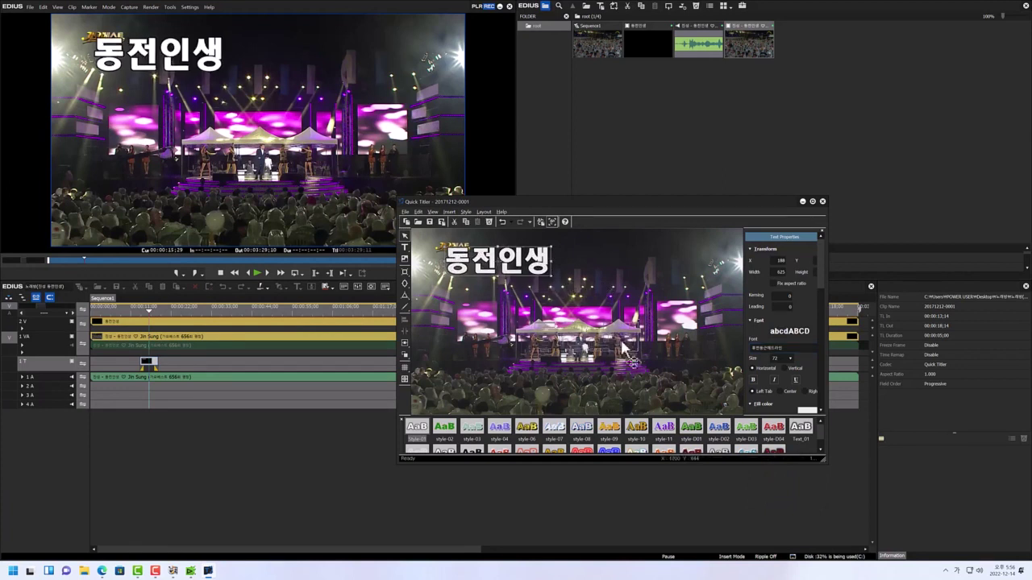
key("ctrl+shift+c")
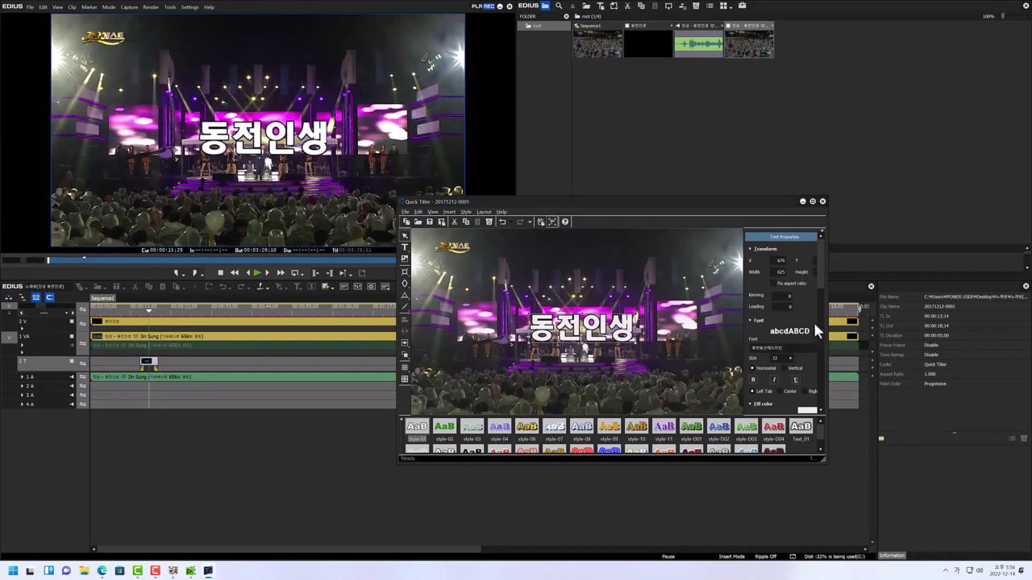
Step: Apply the gold style-10 to the title and change the styled text's font to 휴먼둥근헤드라인
scroll(821, 286, "down", 2)
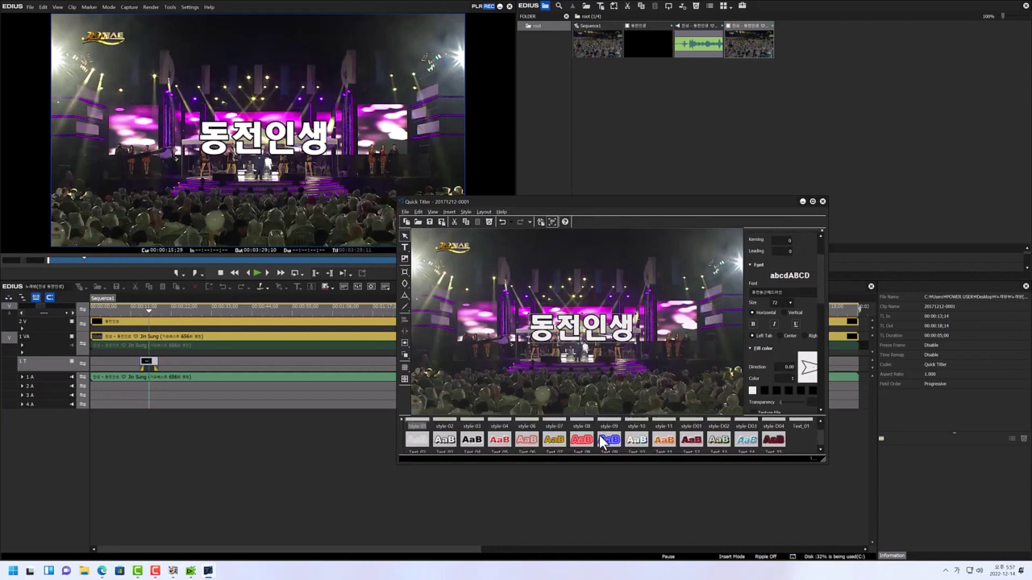
left_click(636, 428)
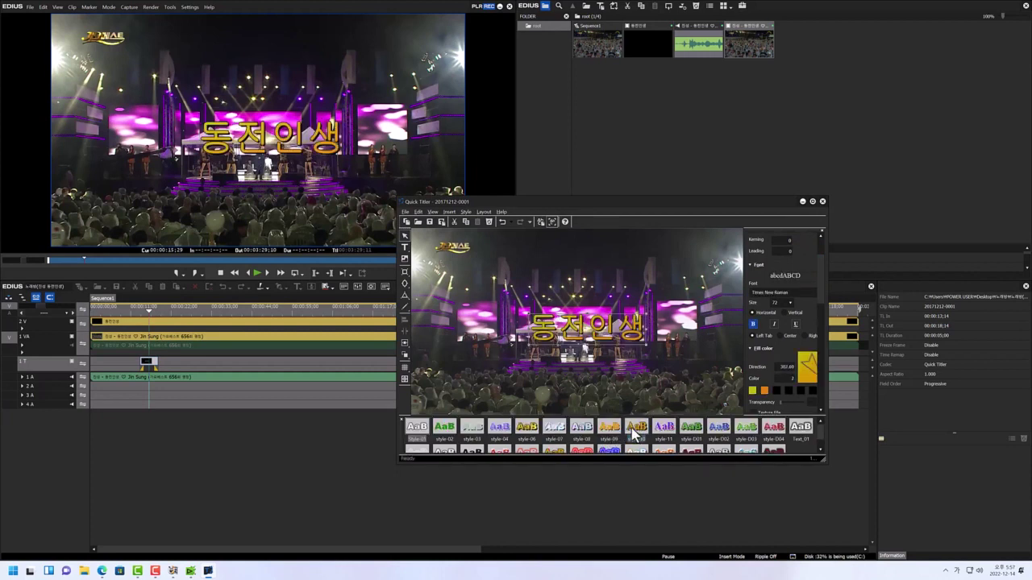
left_click(809, 291)
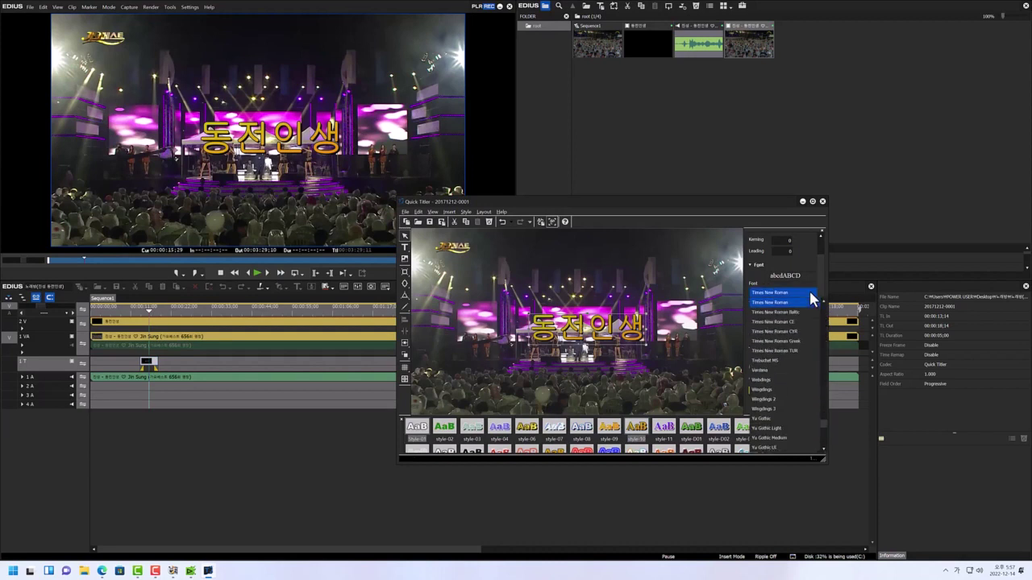
left_click(823, 287)
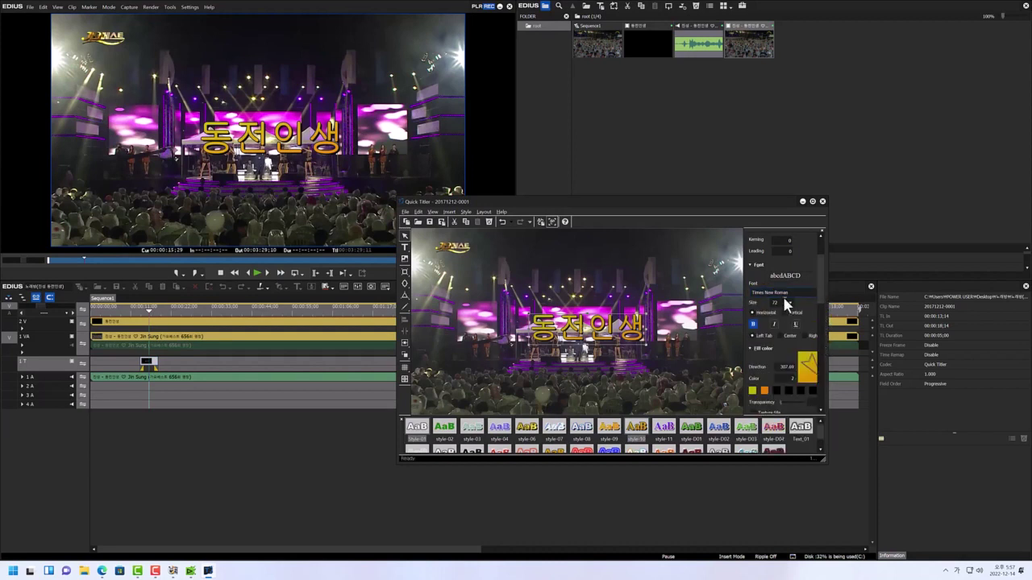
left_click(809, 292)
scroll(814, 355, "down", 5)
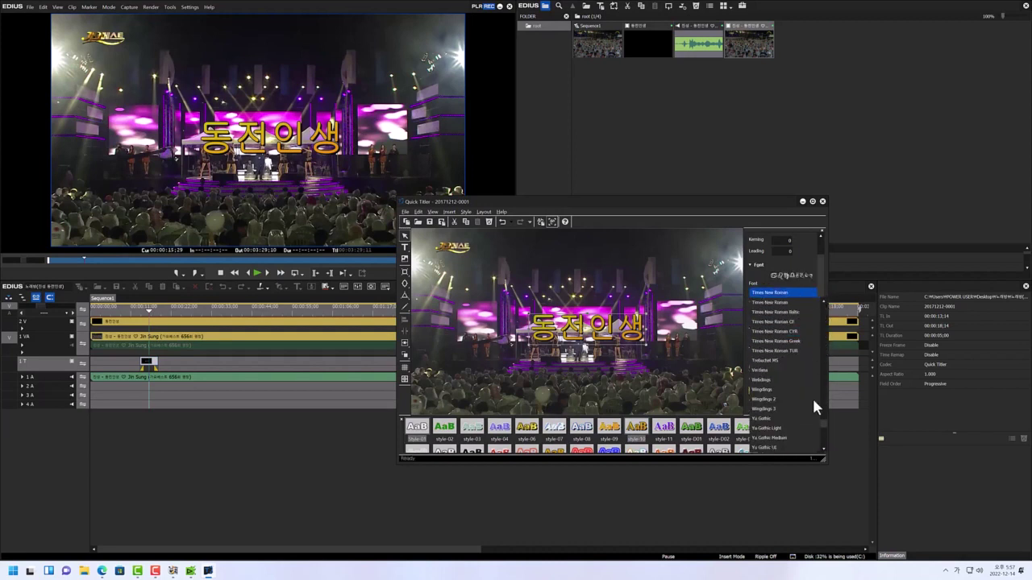
scroll(821, 423, "down", 5)
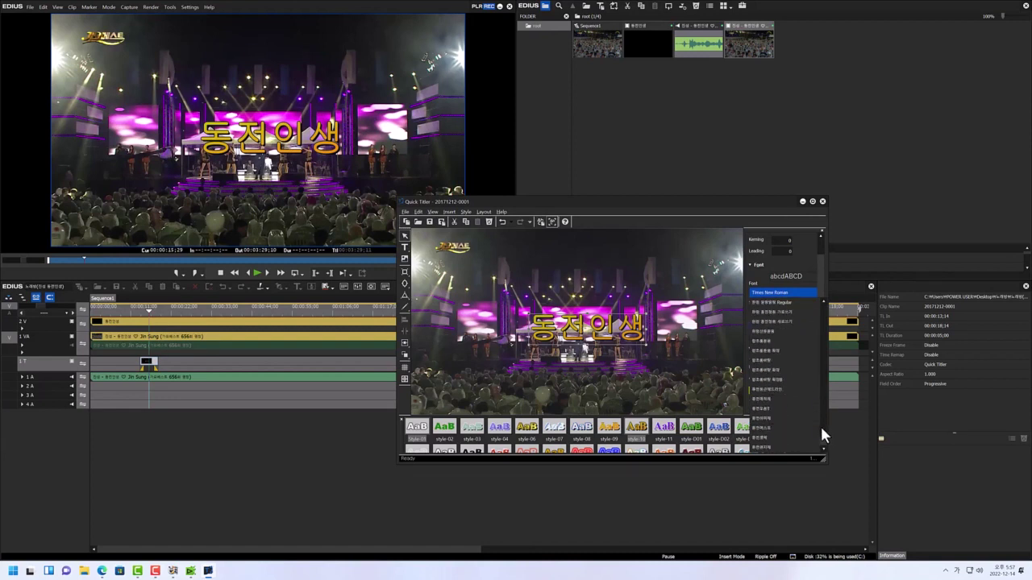
left_click(775, 389)
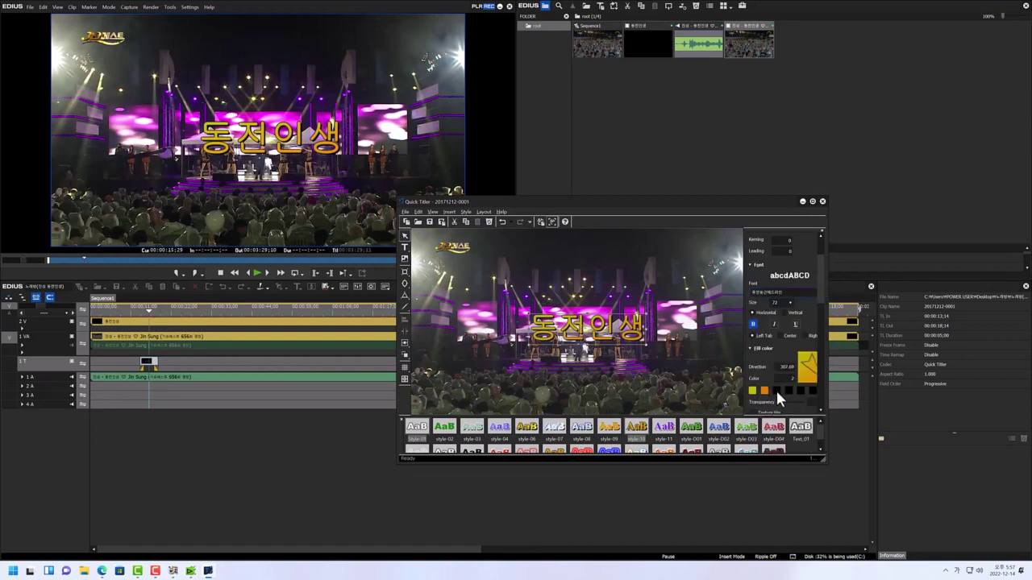
left_click(601, 348)
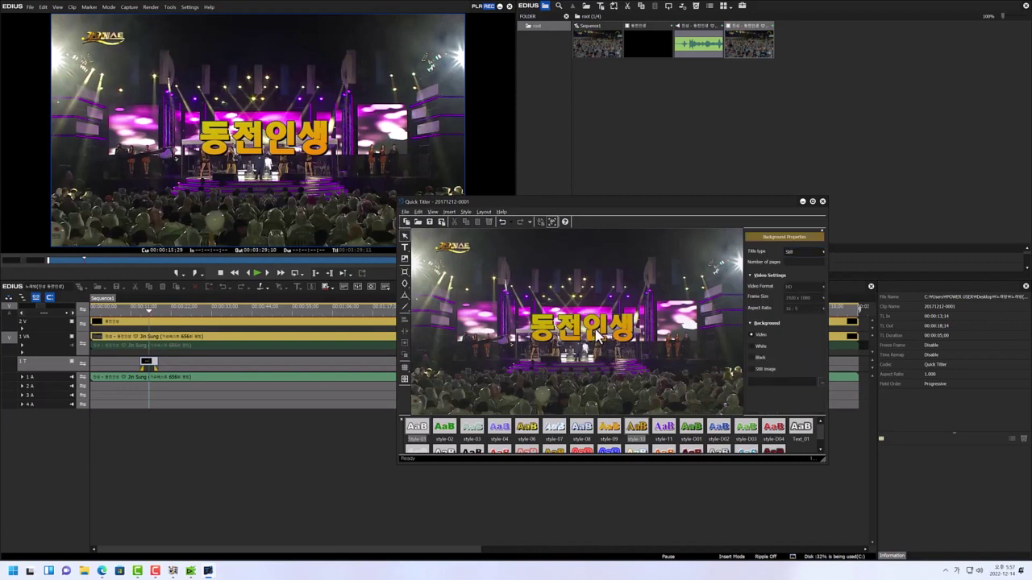
Step: Move the title down to just above the audience, shrink it slightly, and save it back to the timeline
left_click(630, 320)
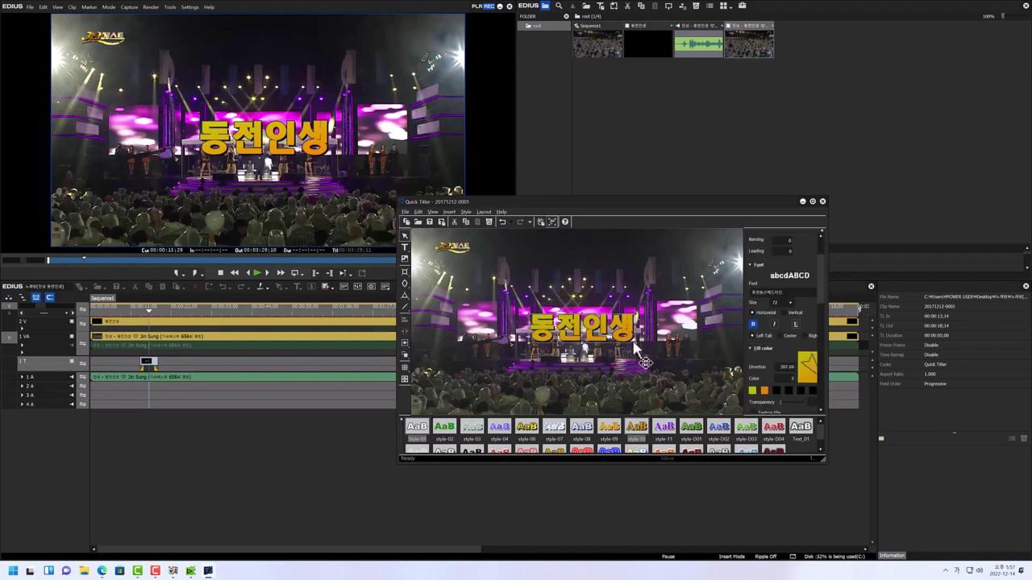
left_click_drag(627, 334, 638, 380)
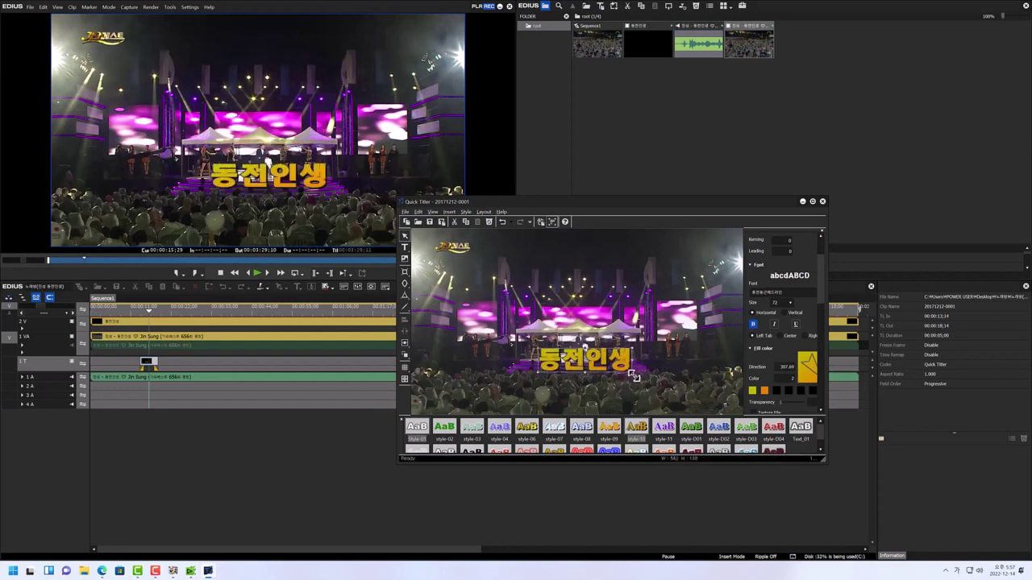
left_click(650, 396)
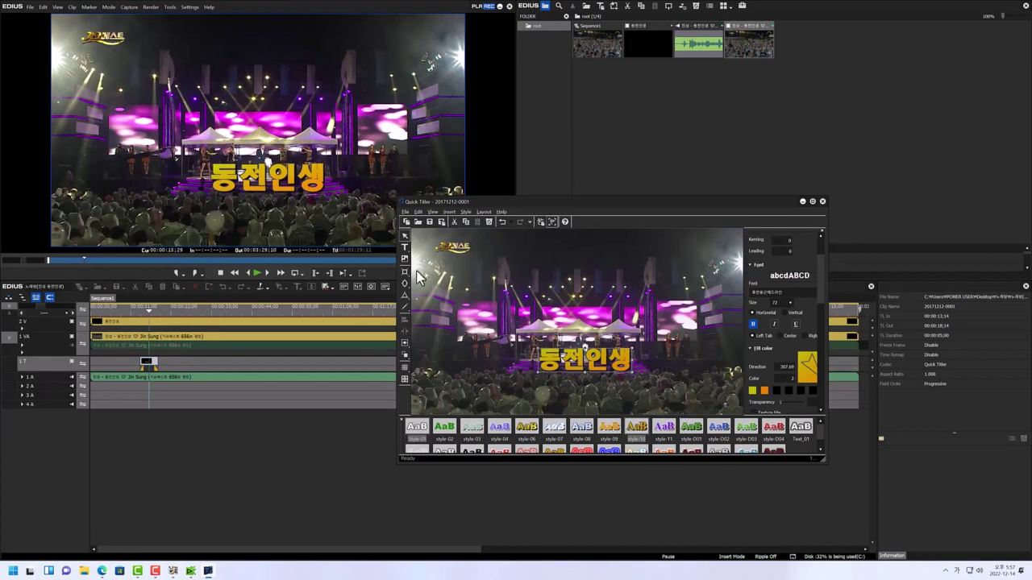
left_click(429, 223)
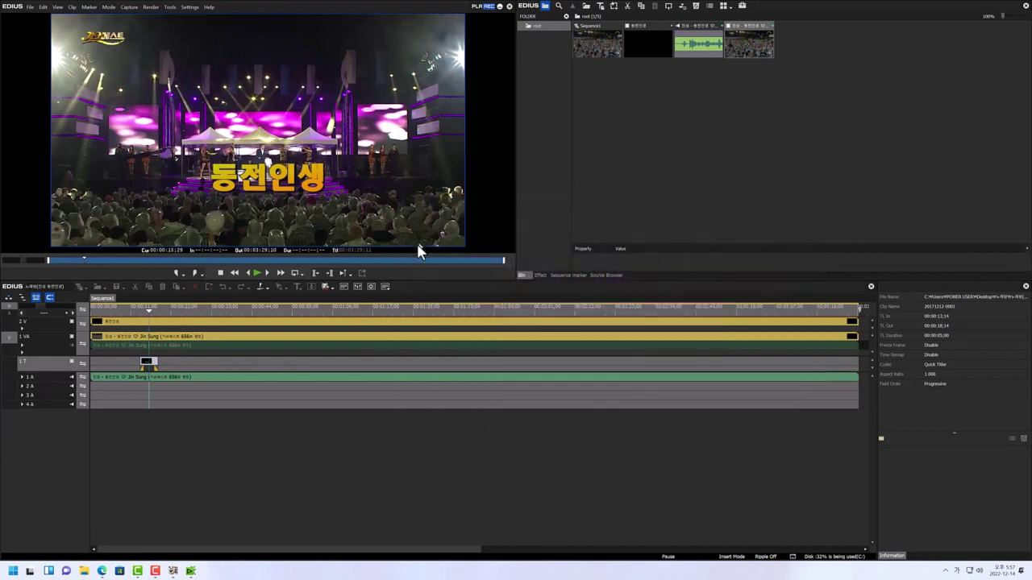
Step: Play the sequence through the title, and shift the title clip on the 1 T track to start at 00:00:16;26
left_click_drag(149, 315, 131, 320)
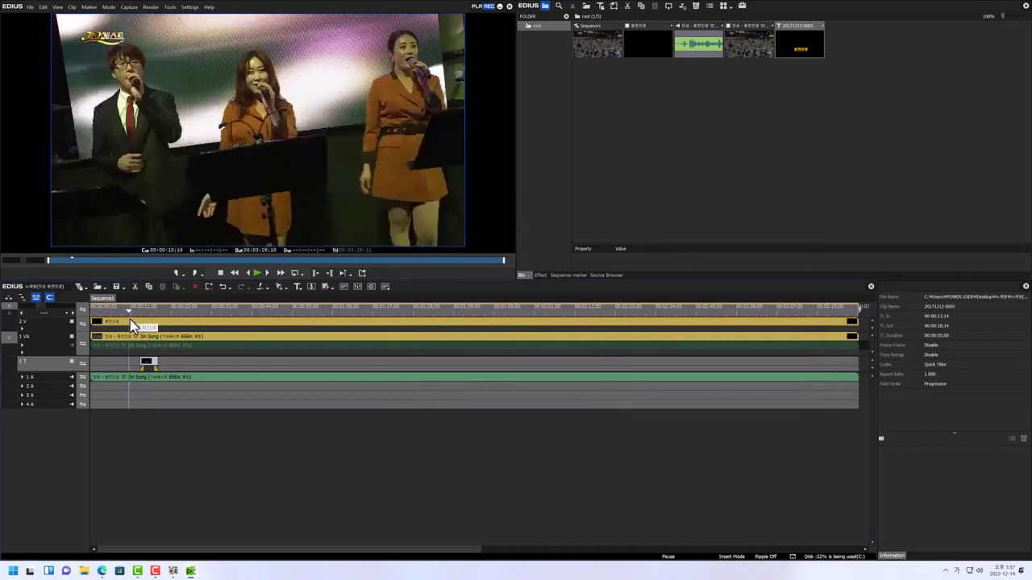
key("space")
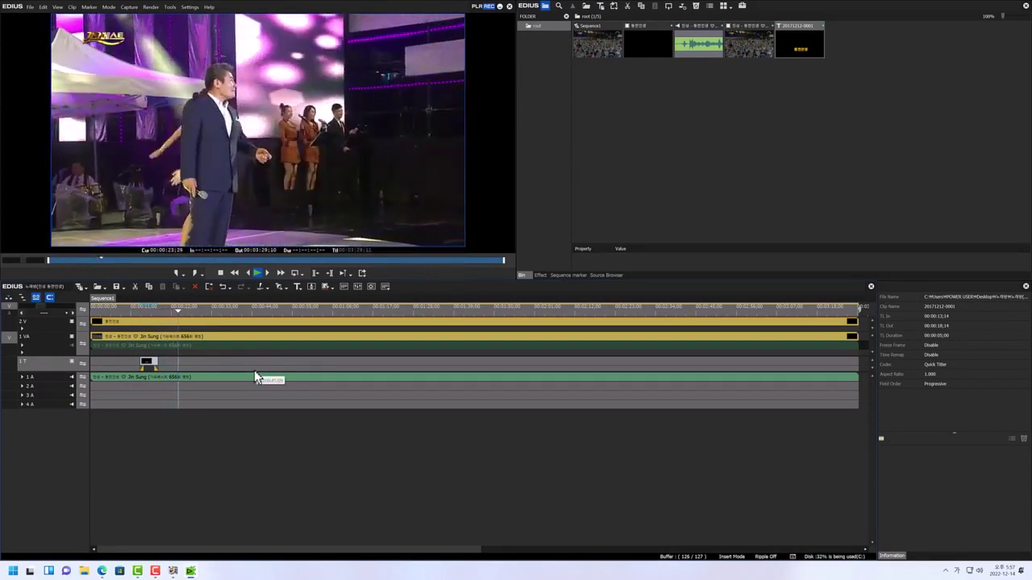
left_click_drag(149, 368, 164, 367)
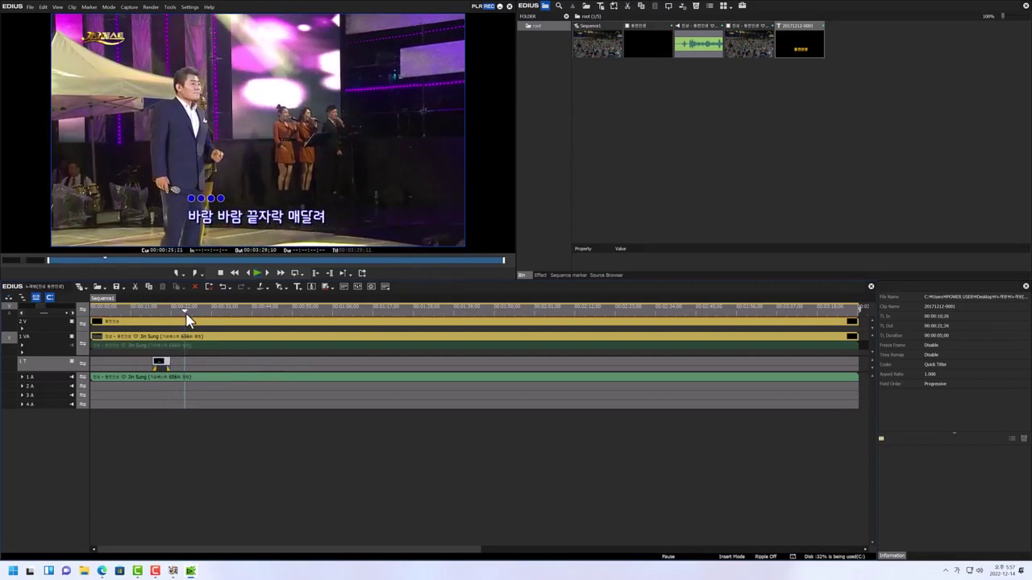
Step: Play the sequence from about 00:00:15 to check the title and first lyrics, and look at the lyrics around 00:00:58
left_click(148, 312)
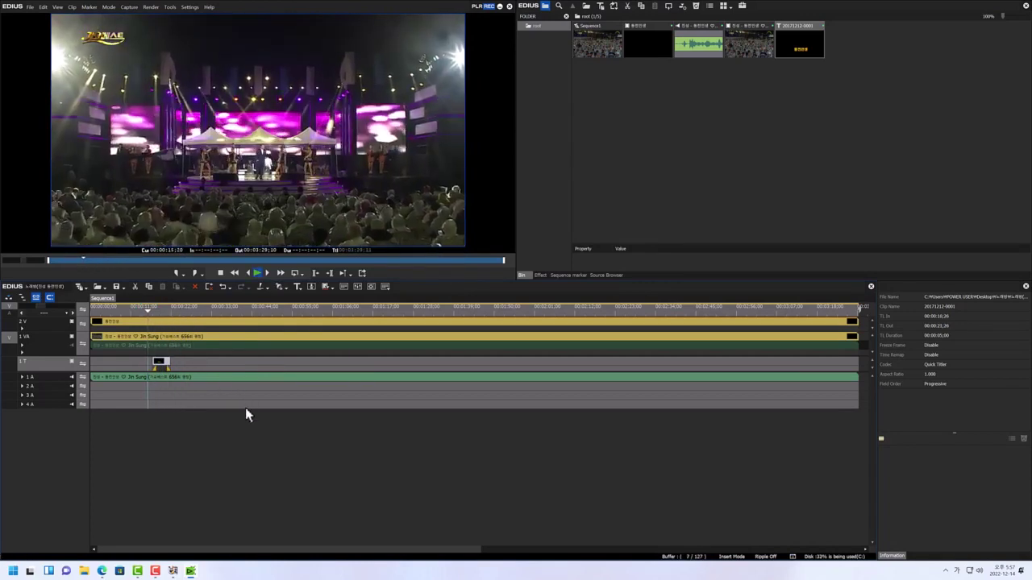
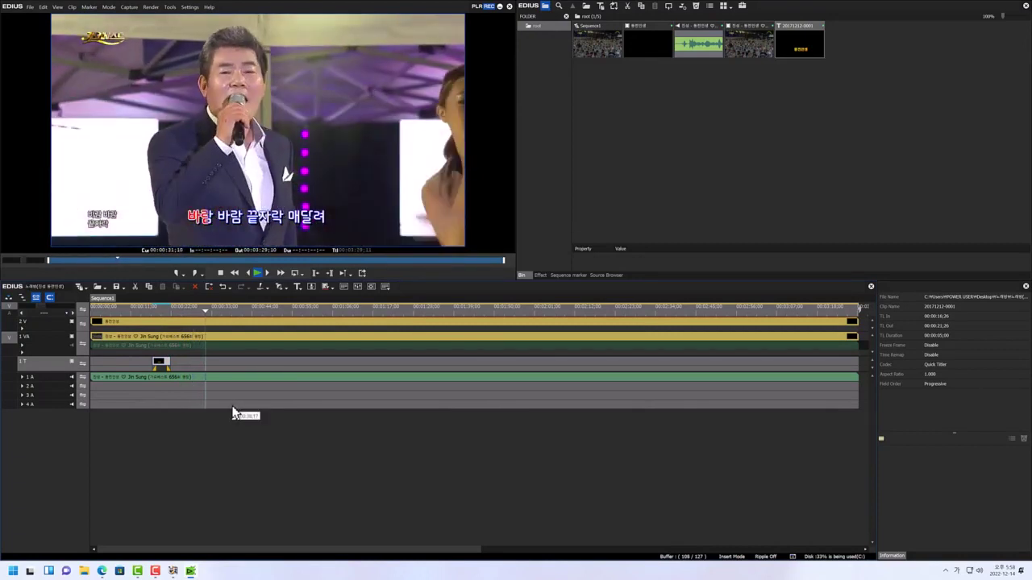
left_click(273, 308)
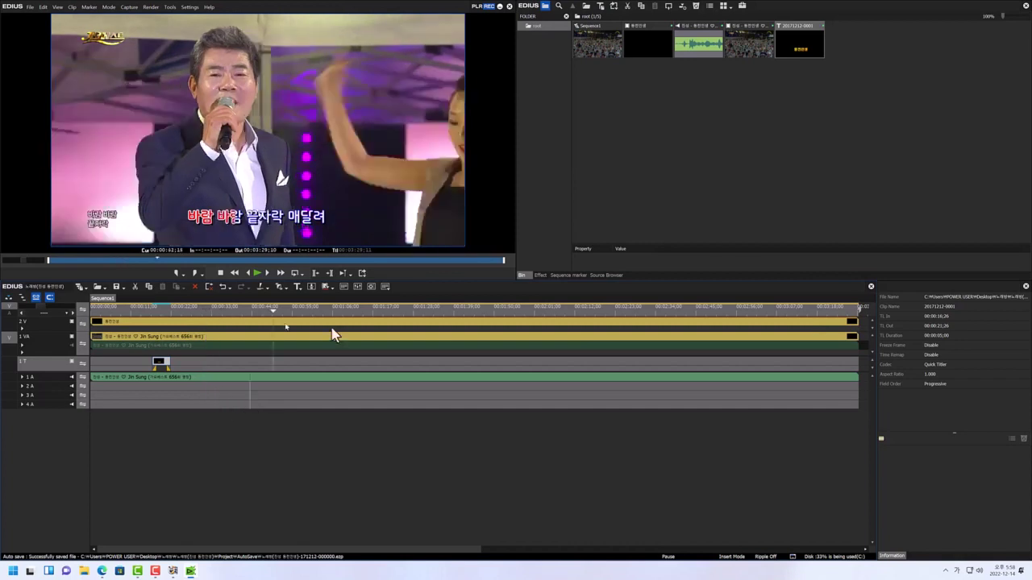
left_click_drag(334, 335, 291, 337)
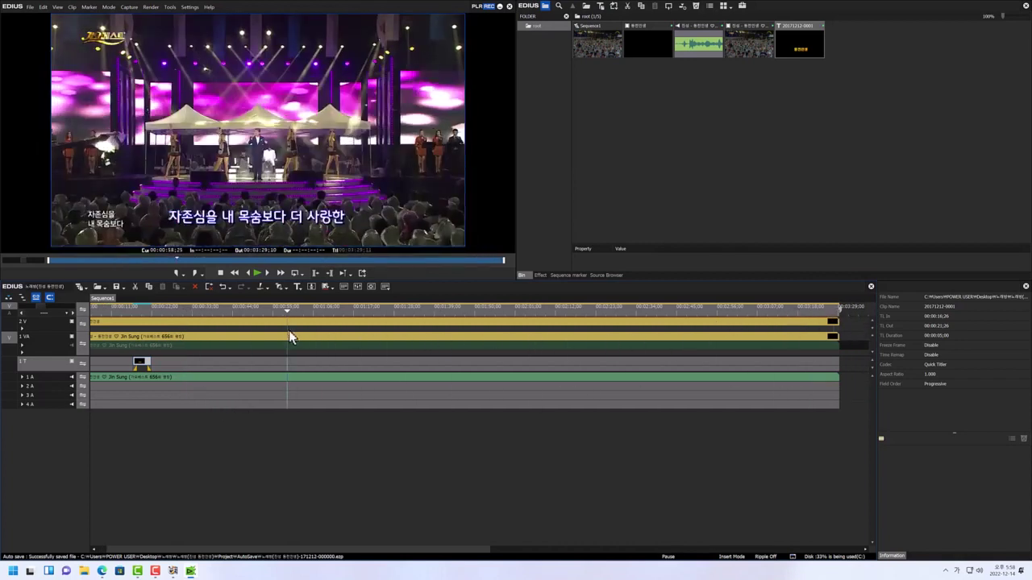
Step: Start exporting the sequence to a file with the H.264/AVC exporter
left_click(362, 274)
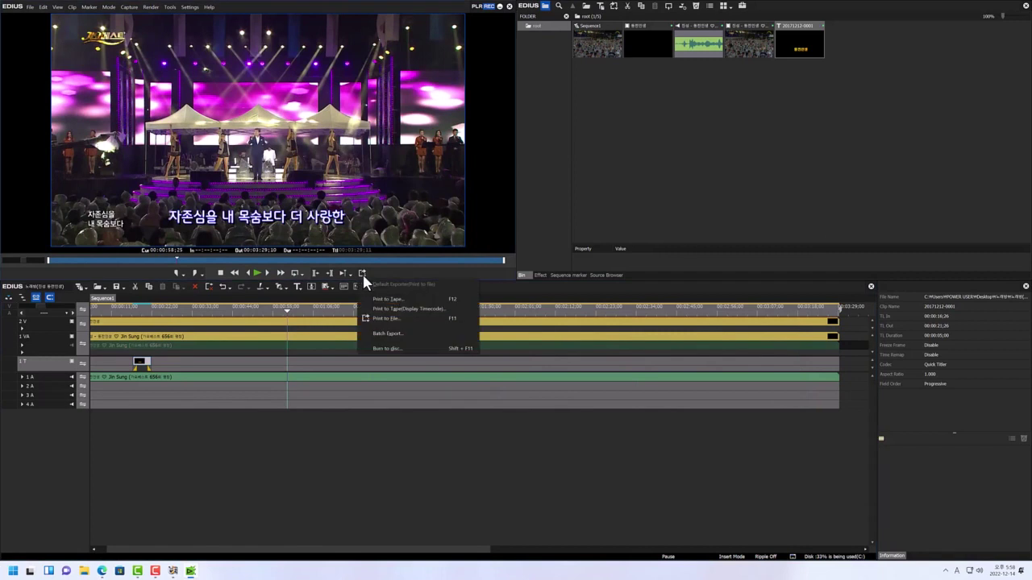
left_click(407, 320)
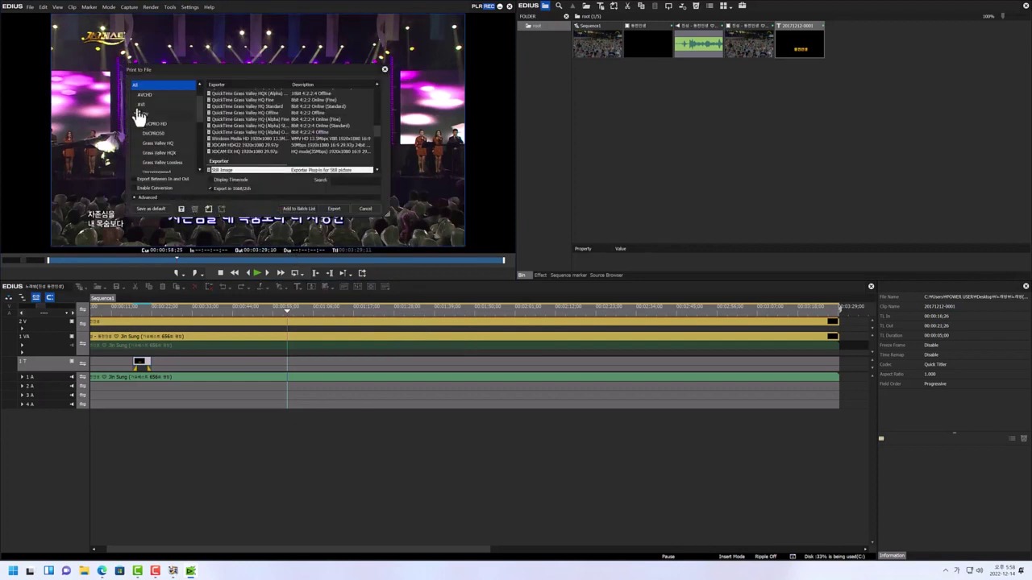
scroll(165, 156, "down", 3)
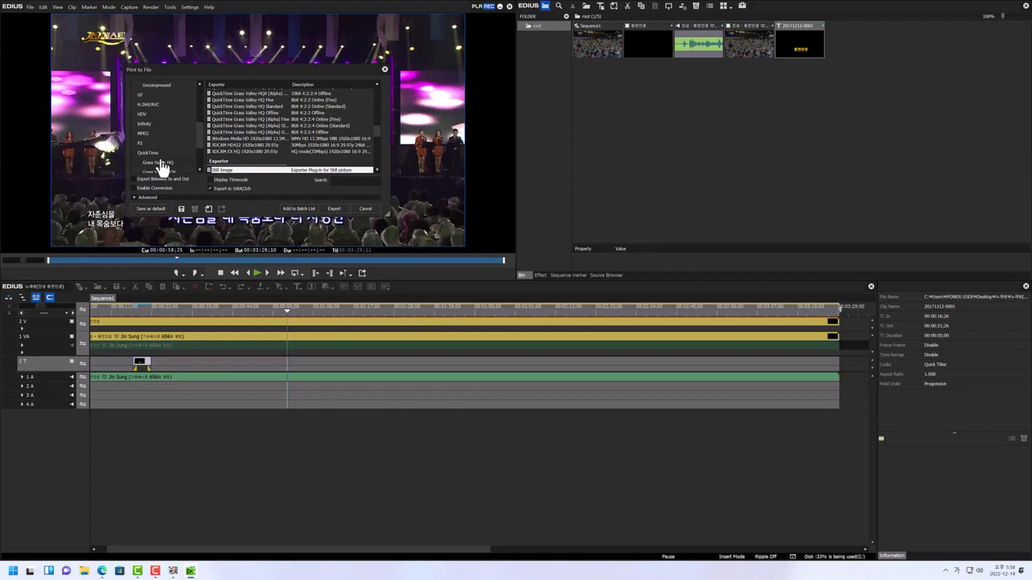
left_click(146, 106)
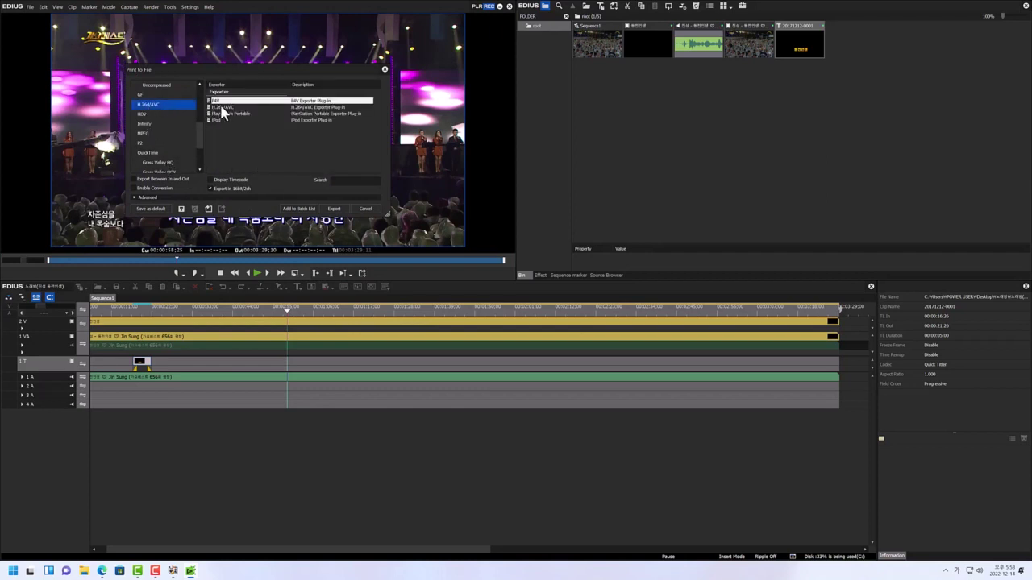
left_click(220, 107)
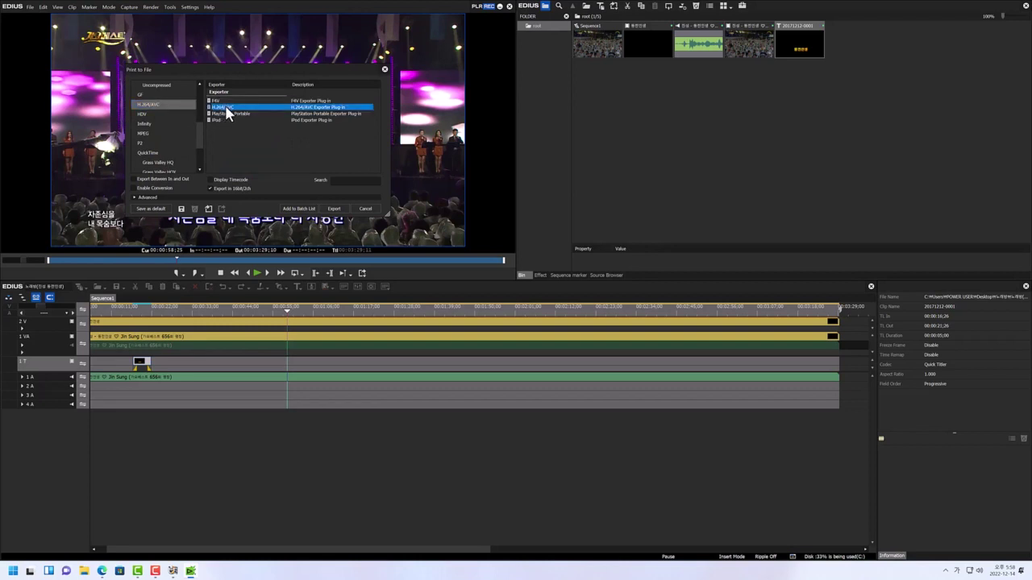
double_click(228, 113)
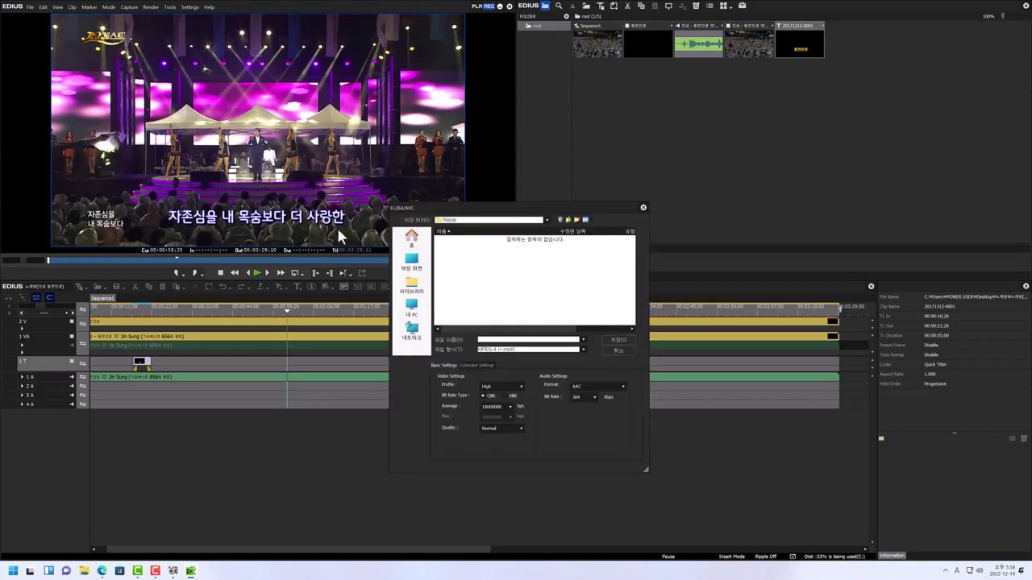
Step: Set the export's average video bit rate to 5M (5000000 bps)
left_click(510, 406)
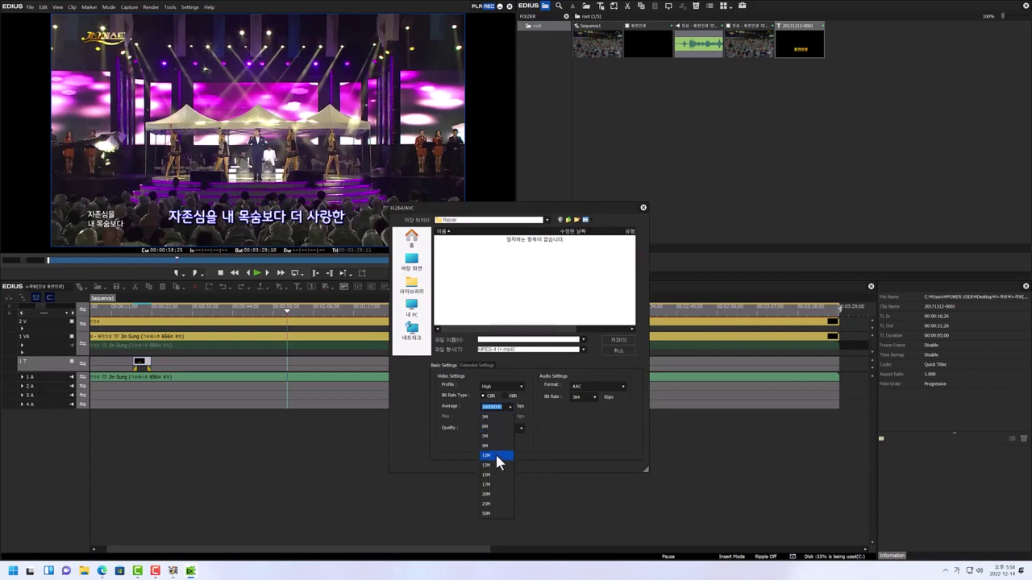
left_click(496, 417)
left_click(508, 406)
left_click(508, 412)
left_click(507, 403)
left_click(507, 404)
left_click(507, 403)
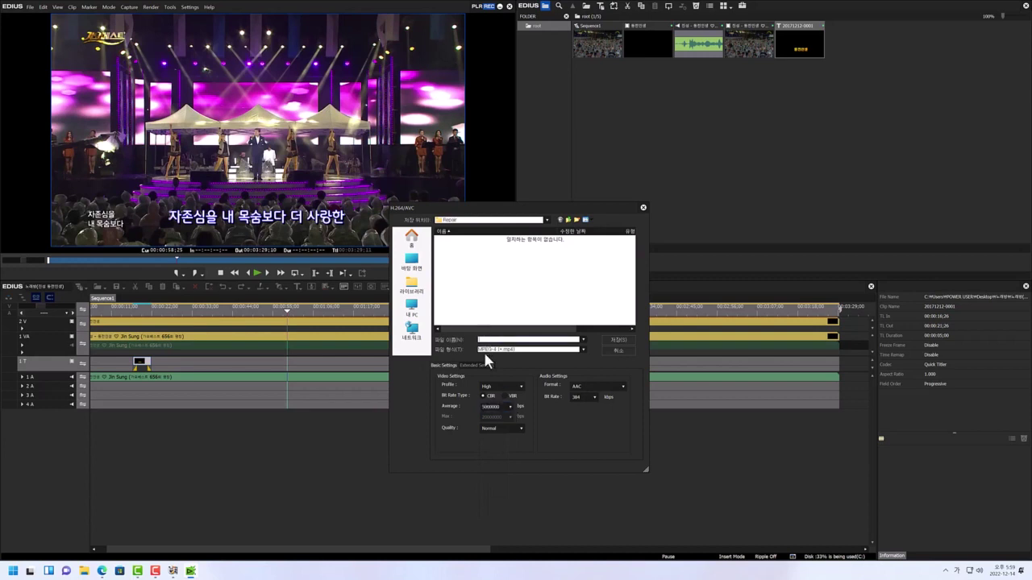
Step: Choose the 노래방 folder on the desktop as the location for the exported video
left_click(411, 262)
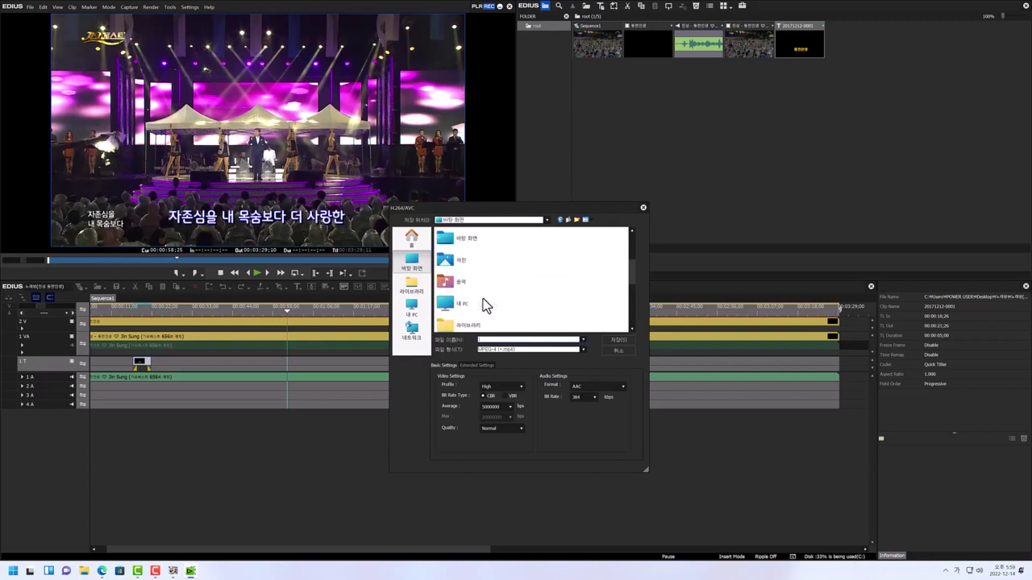
scroll(474, 321, "down", 5)
scroll(475, 316, "up", 3)
scroll(483, 304, "down", 2)
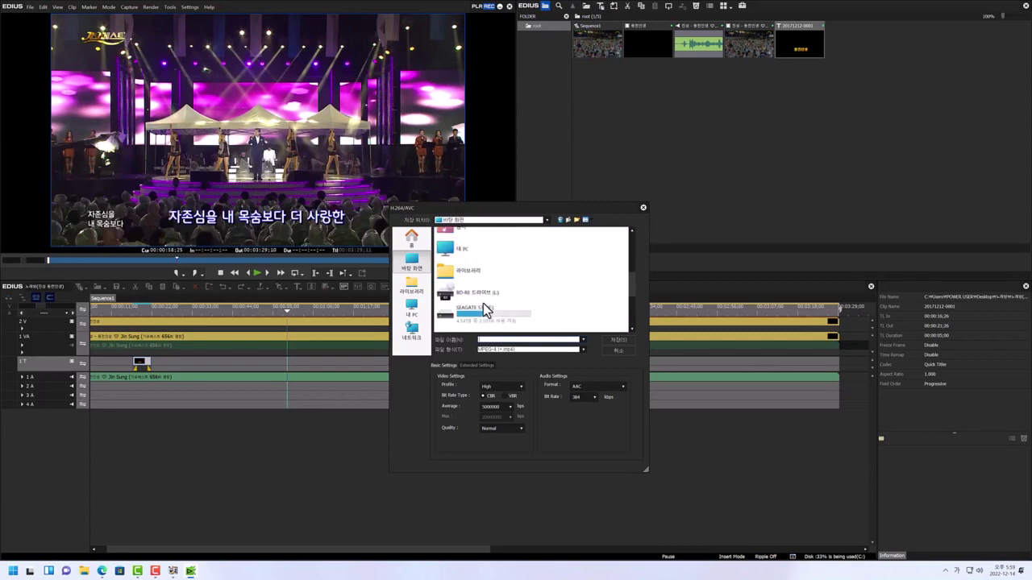
left_click(412, 309)
left_click(412, 262)
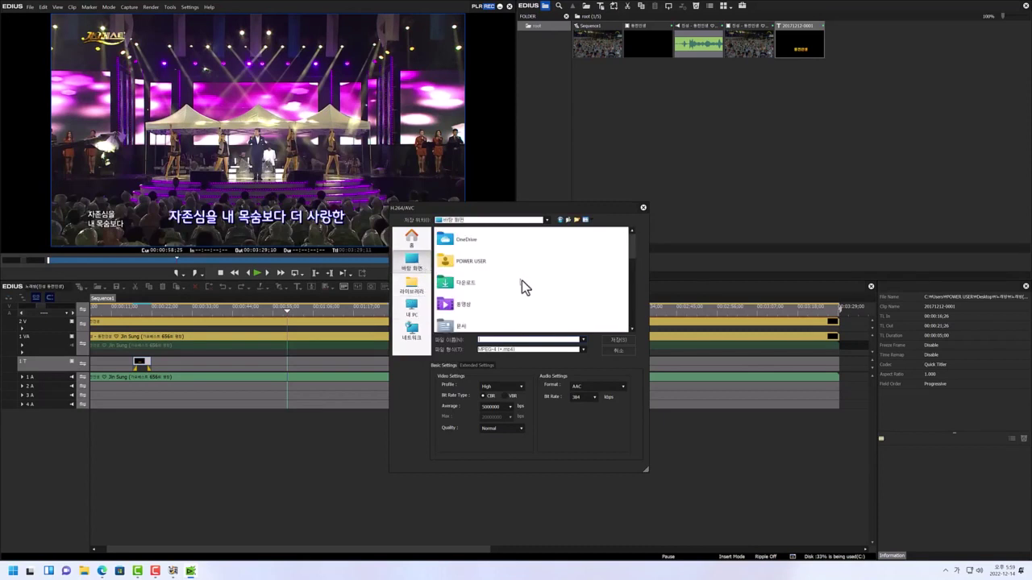
scroll(524, 282, "down", 3)
scroll(528, 283, "down", 2)
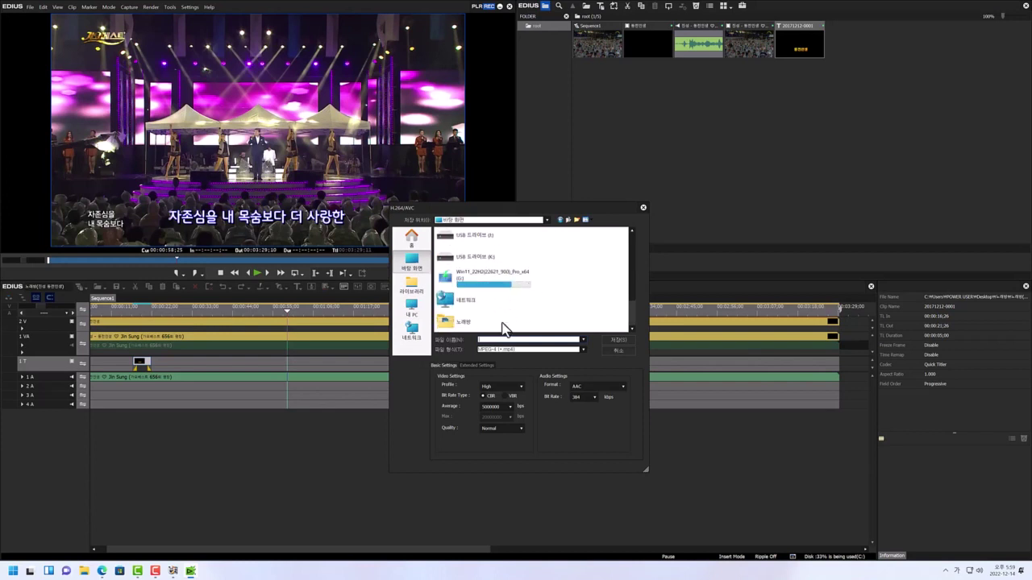
double_click(468, 324)
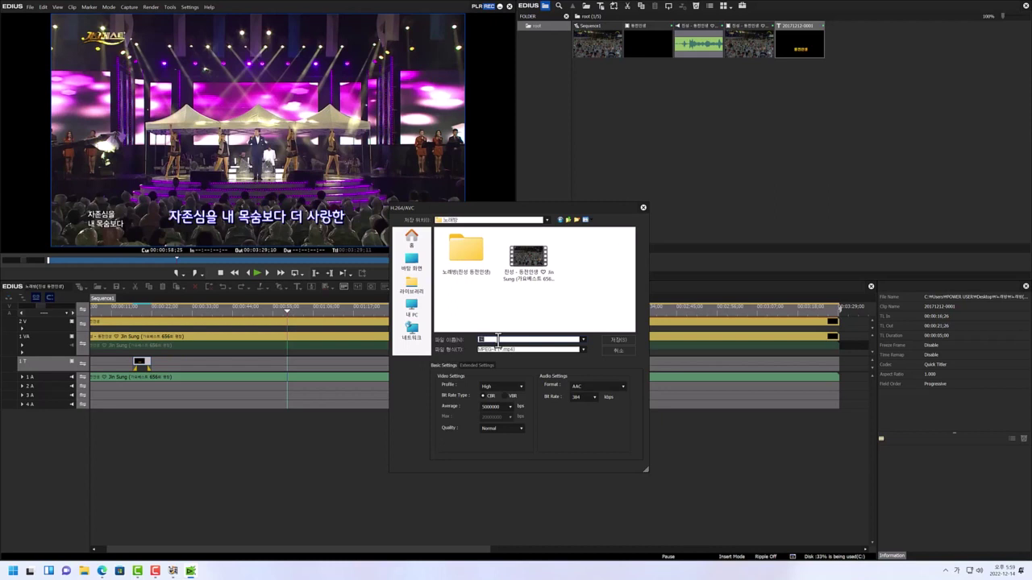
Step: Name the output file 동전인생(가사삽입) and export the sequence as an MPEG-4 video
type("동천인생")
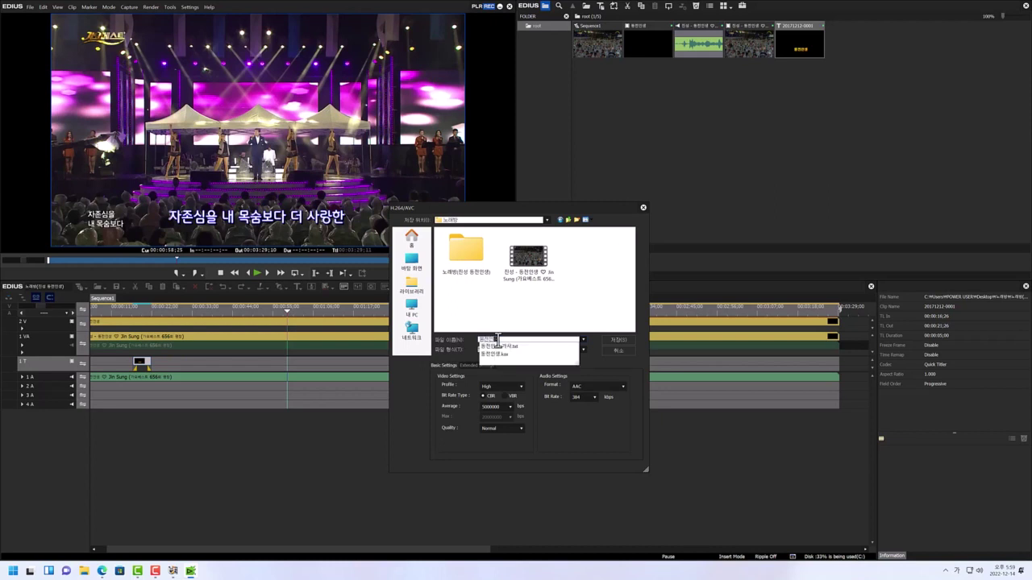
left_click(497, 339)
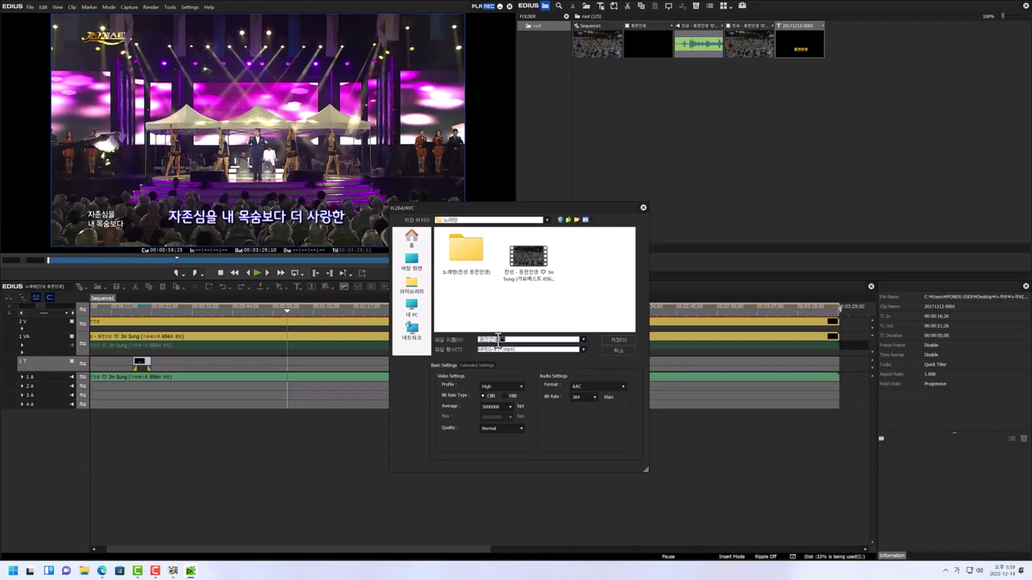
type("노래방")
key("Return")
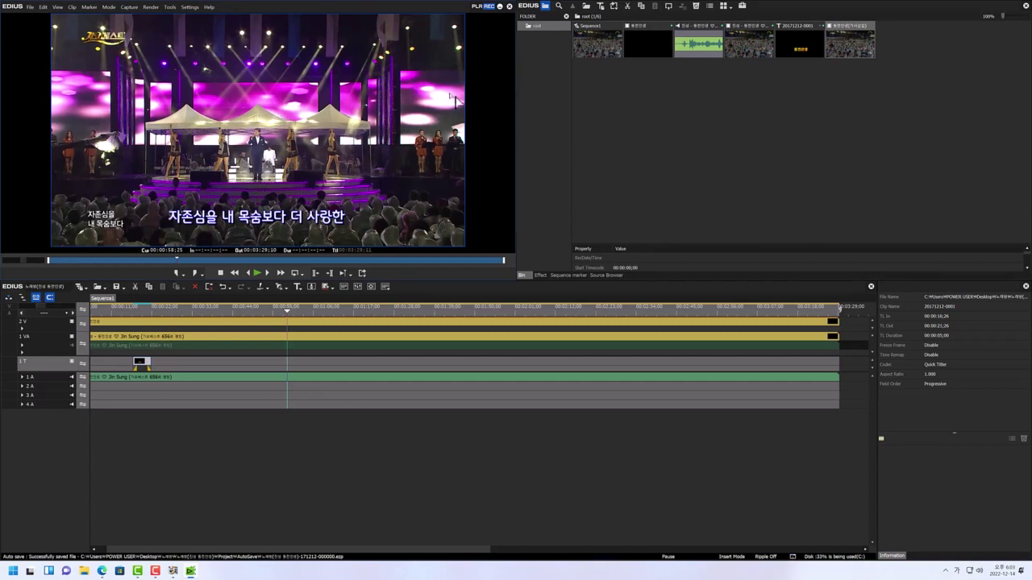
Step: Save the project and close EDIUS
left_click(29, 10)
left_click(45, 48)
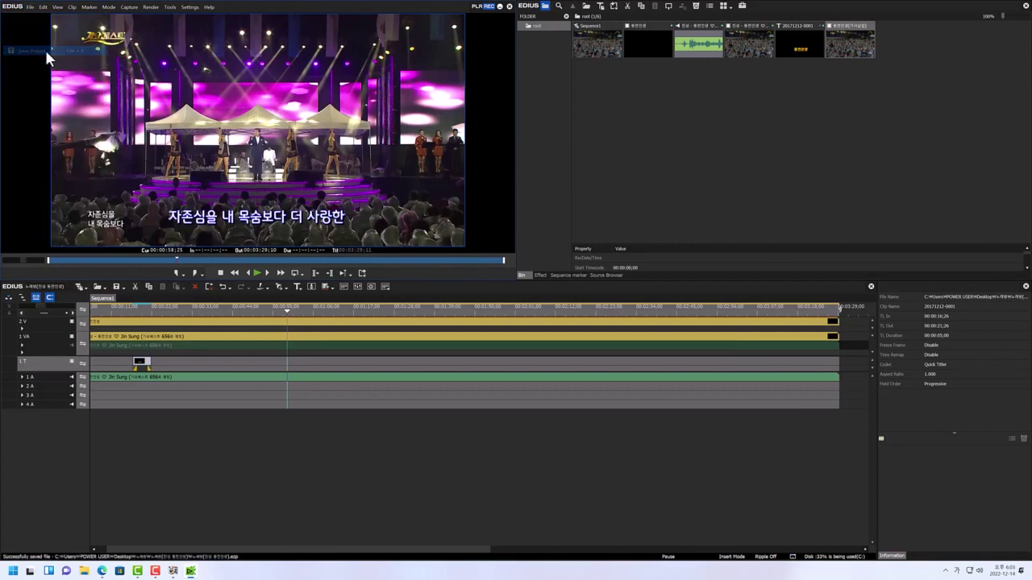
left_click(509, 7)
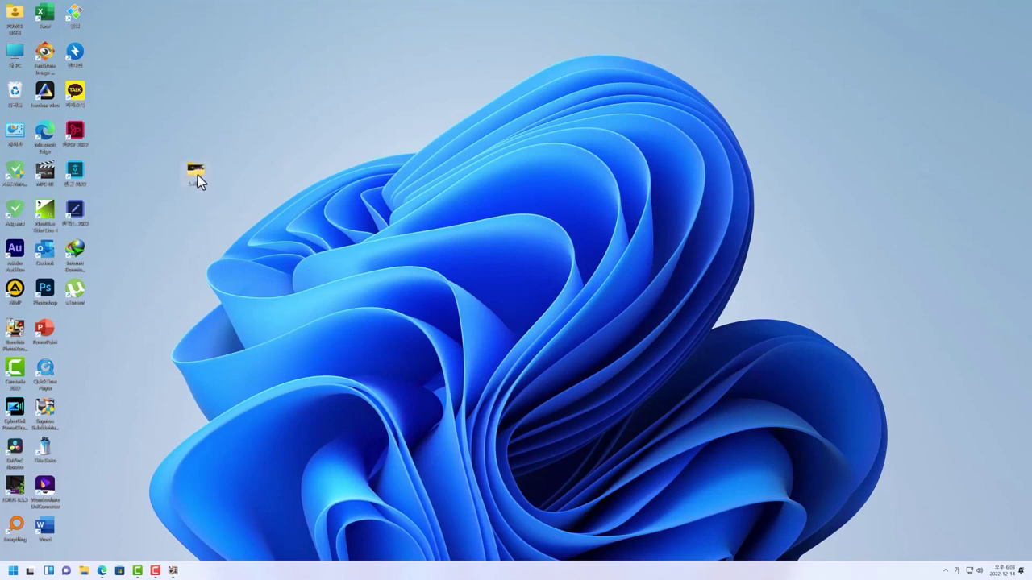
Step: Play the exported 동전인생(가사삽입) video from the desktop 노래방 folder in Media Player, checking the title and lyrics in full screen
double_click(208, 182)
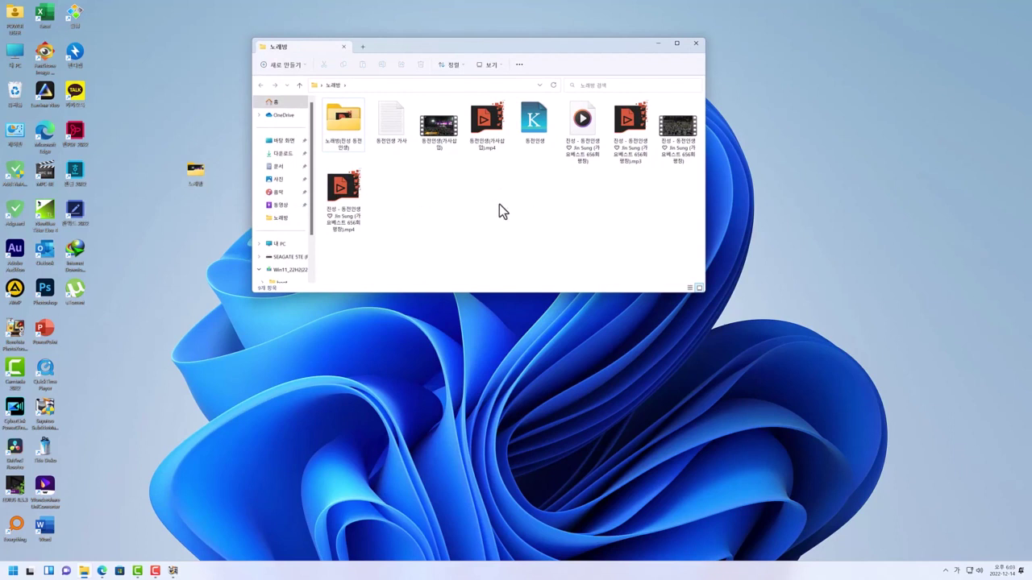
double_click(439, 137)
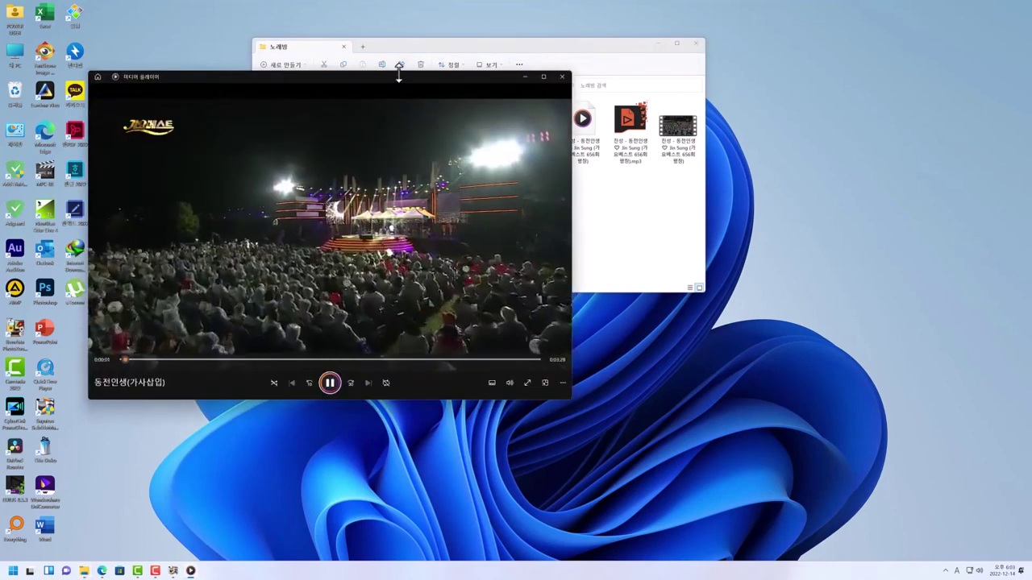
left_click_drag(398, 75, 544, 82)
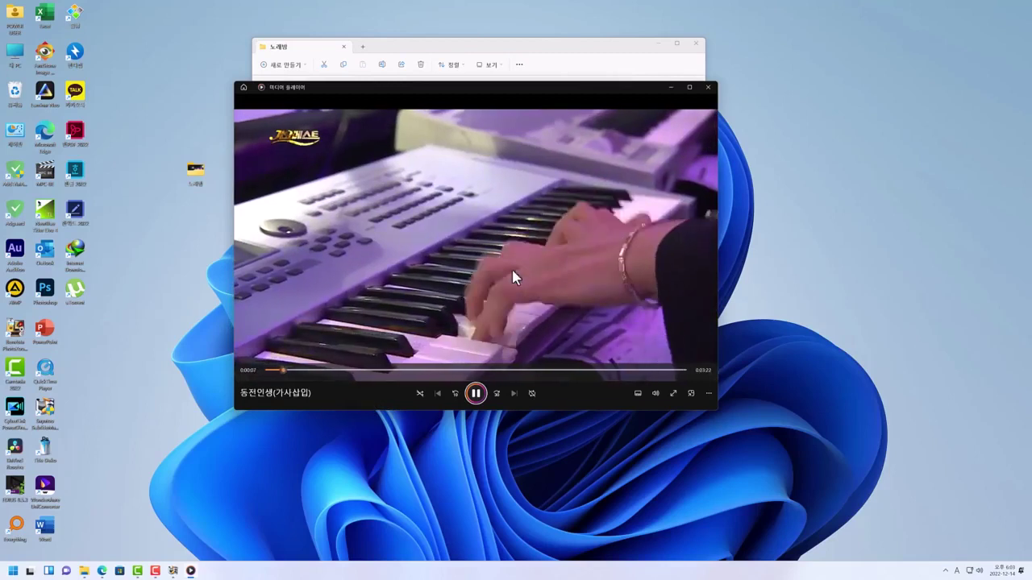
double_click(494, 271)
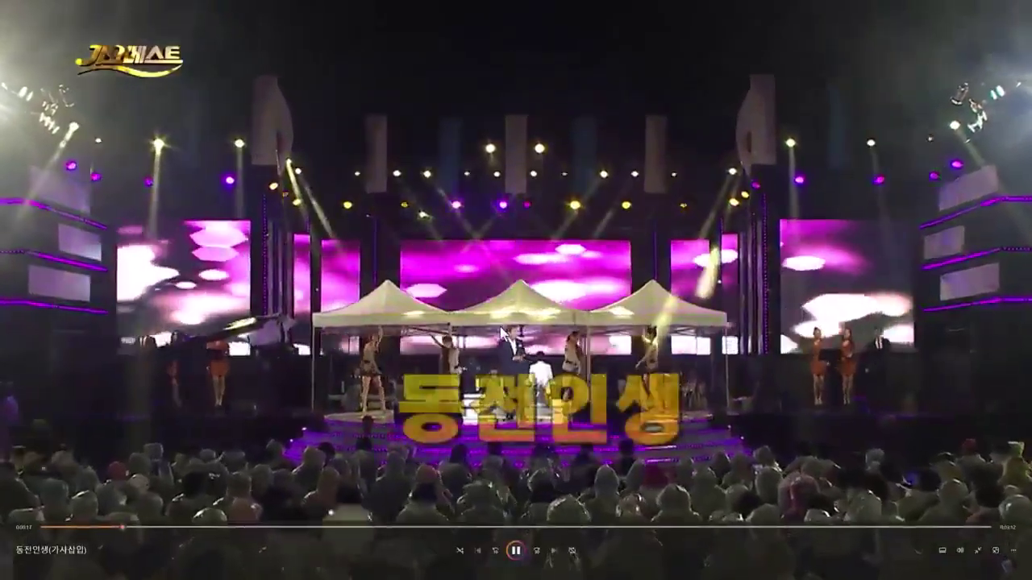
double_click(528, 313)
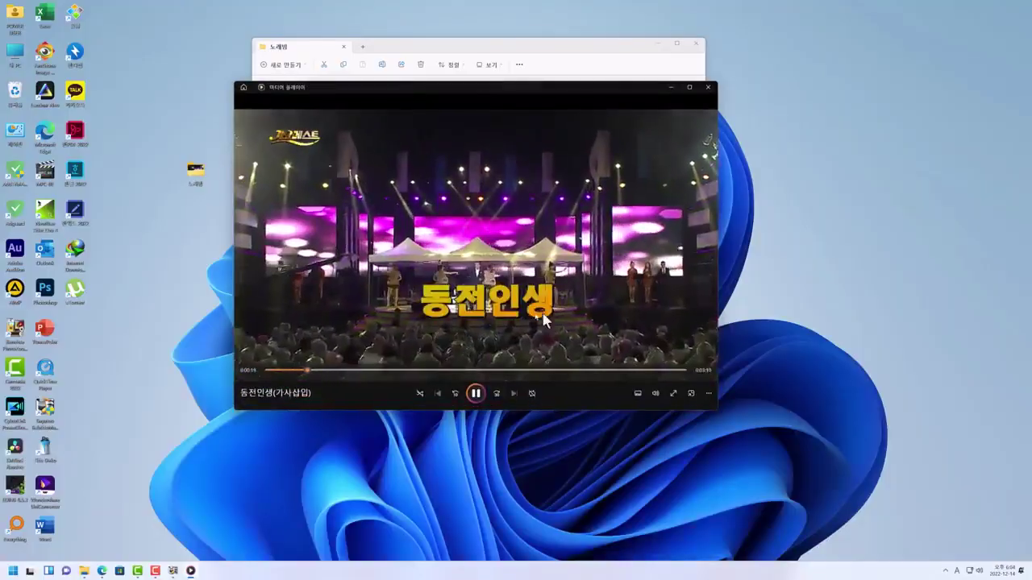
double_click(590, 303)
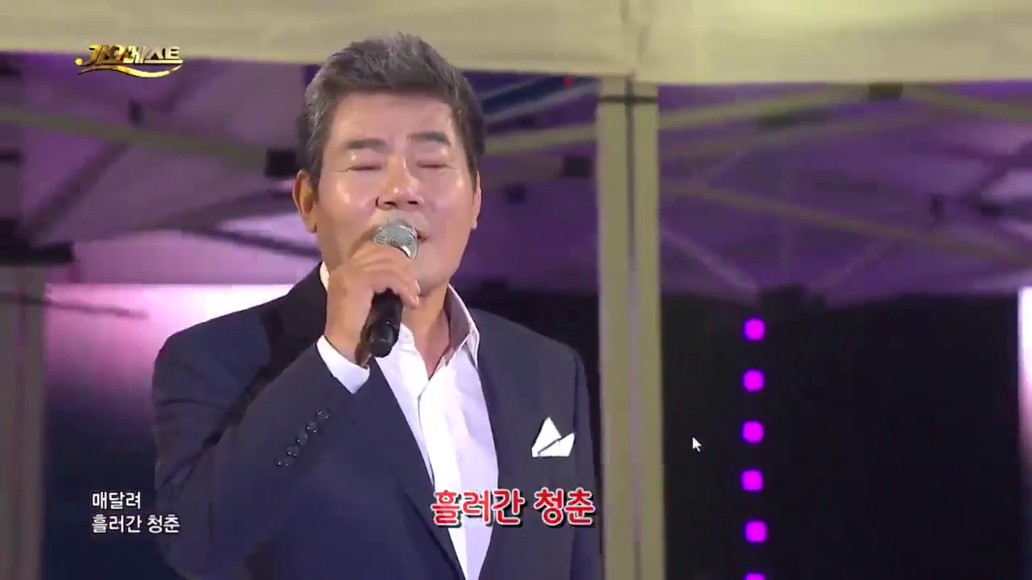
double_click(683, 369)
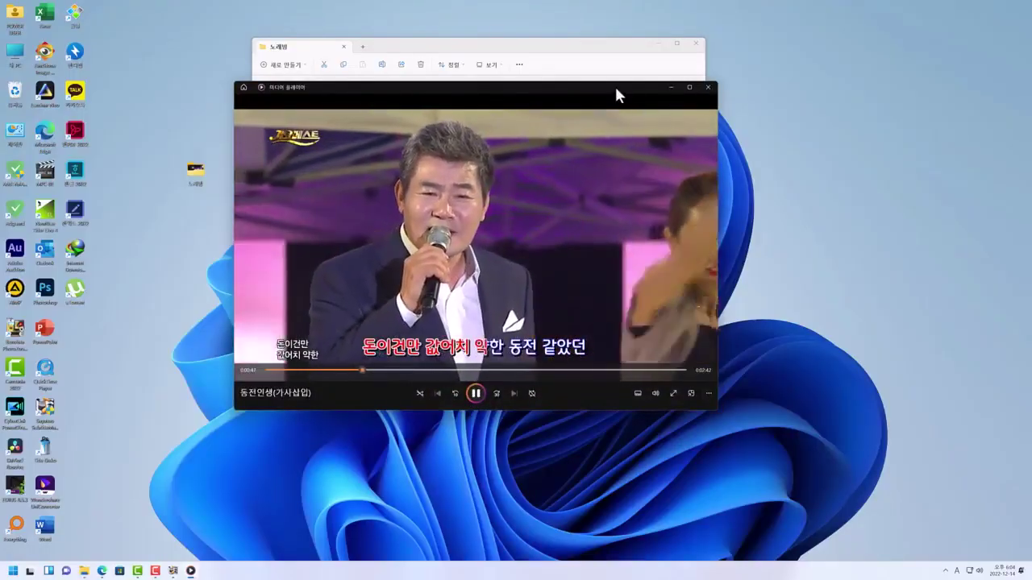
left_click_drag(616, 89, 656, 92)
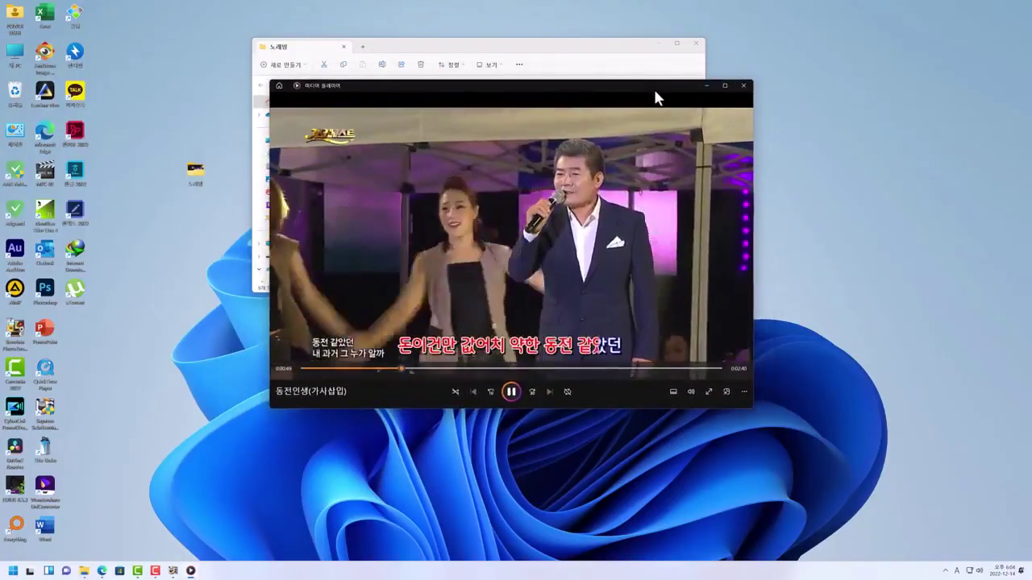